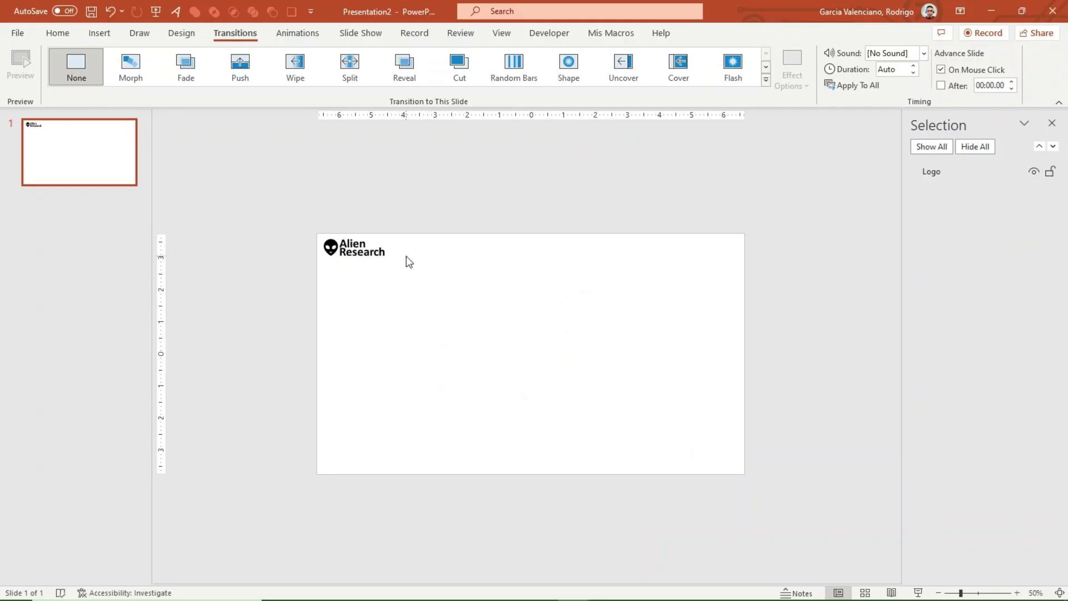
# - Select the Alien Research logo, zoom in and out to inspect it, then deselect it
pyautogui.click(359, 248)
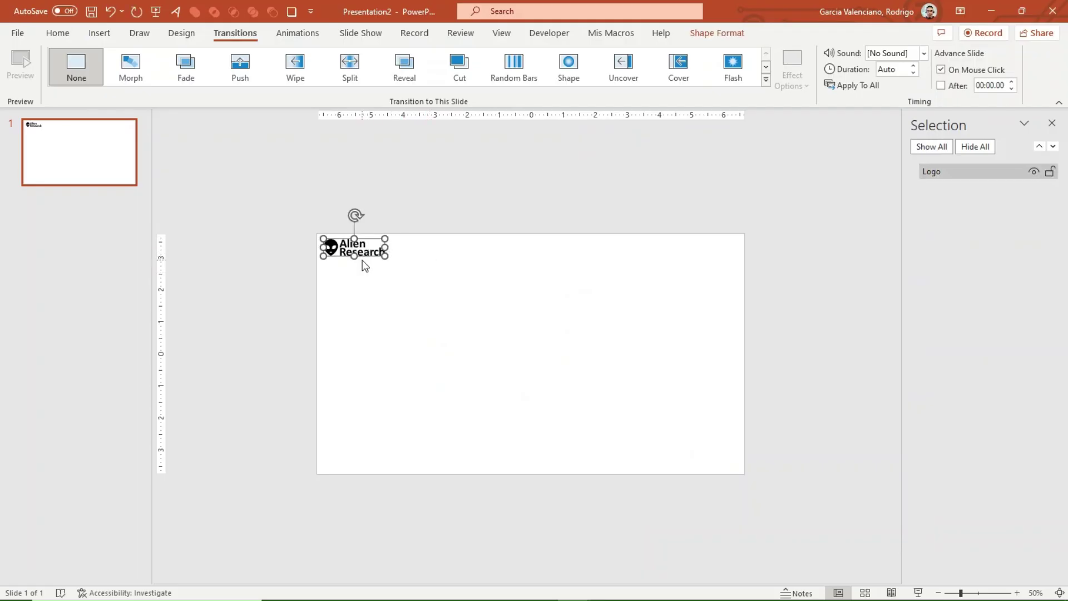
pyautogui.scroll(2, 362, 259)
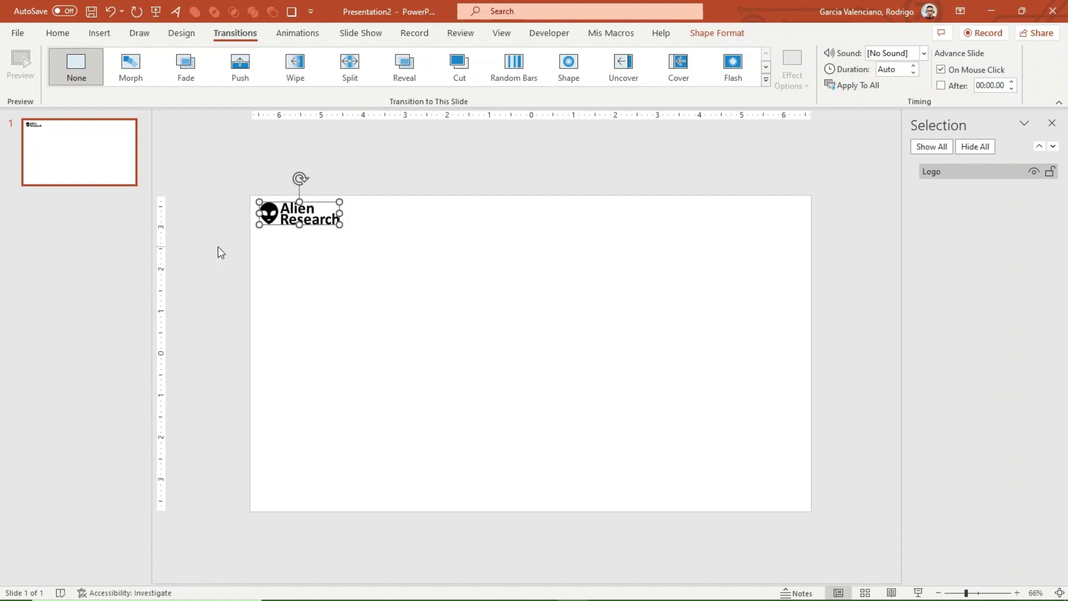
pyautogui.scroll(-2, 203, 251)
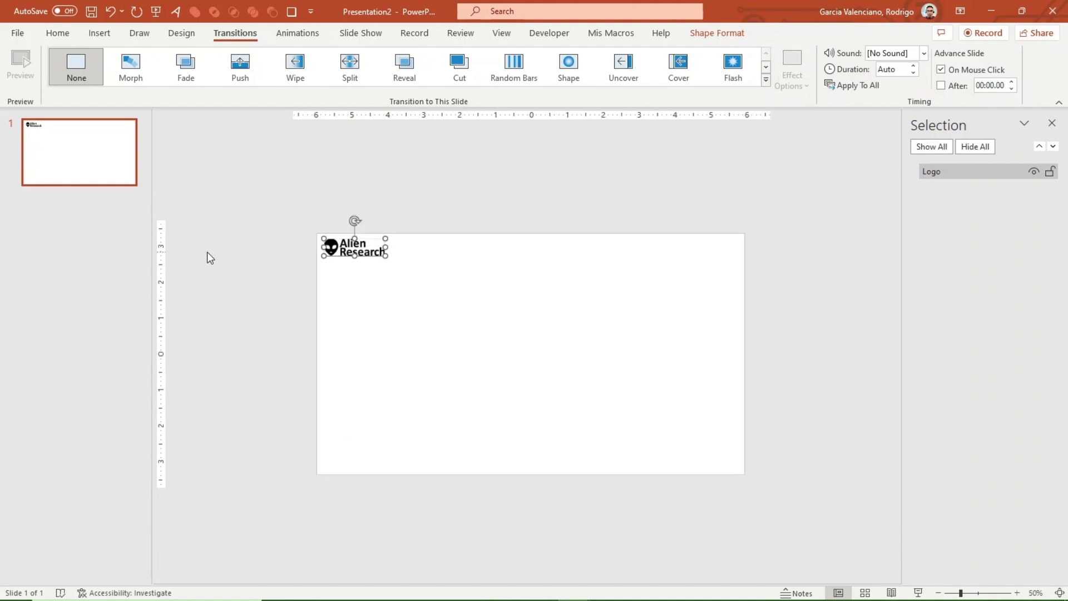
pyautogui.click(204, 180)
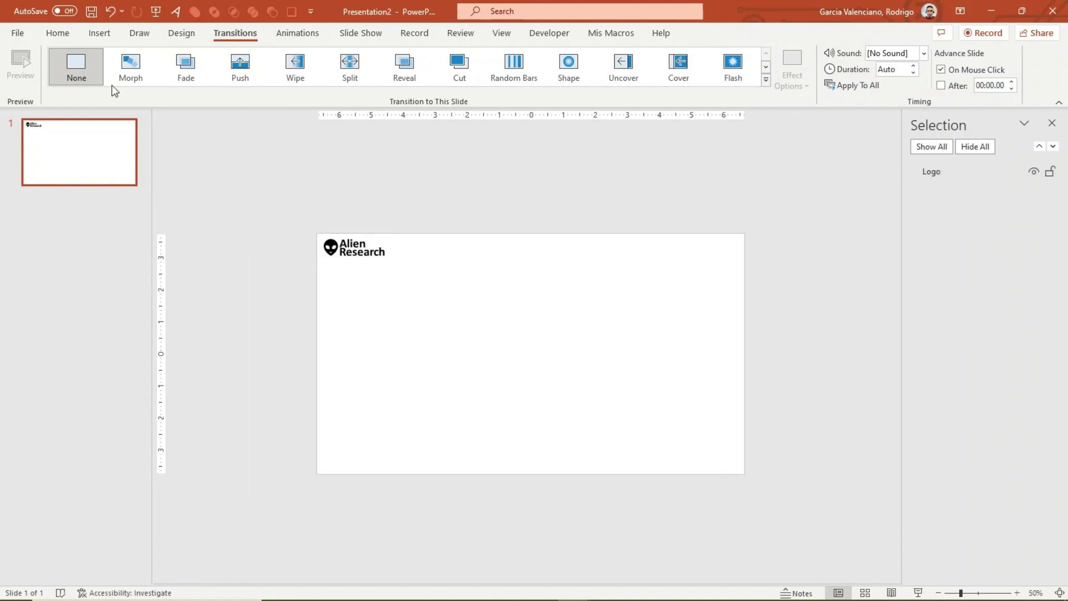
pyautogui.click(99, 33)
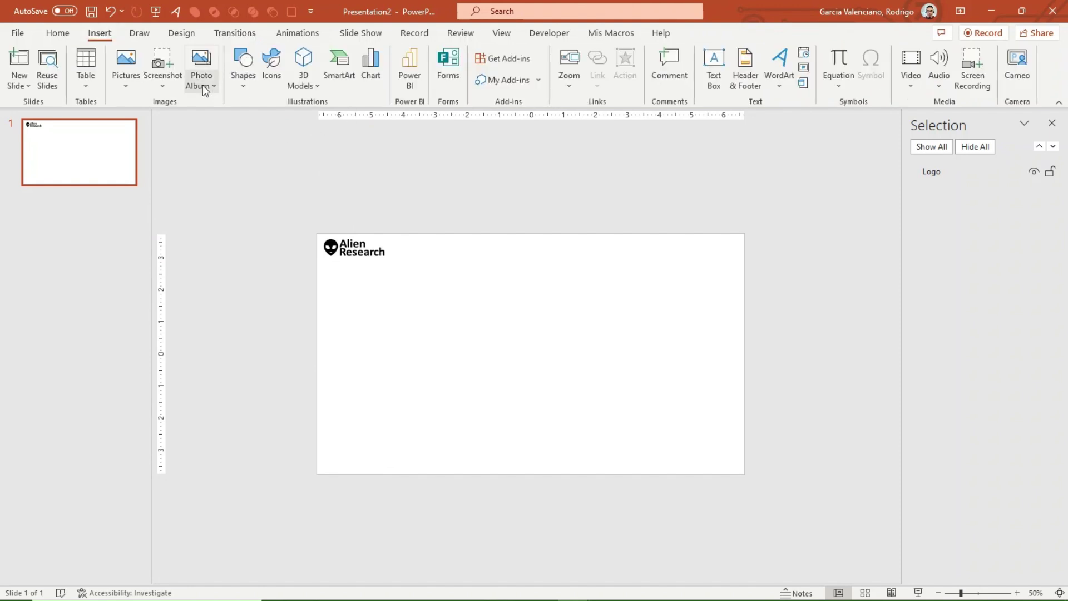
# - Draw a tall full-height rectangle, fill it Dark Red, and move it to the slide's left edge
pyautogui.click(243, 69)
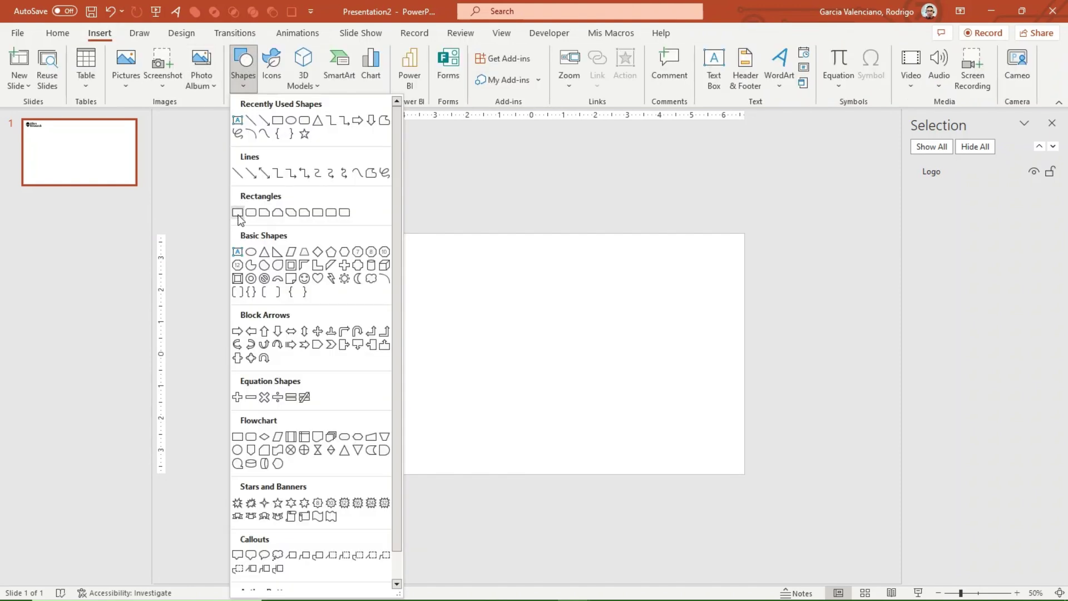
pyautogui.click(237, 213)
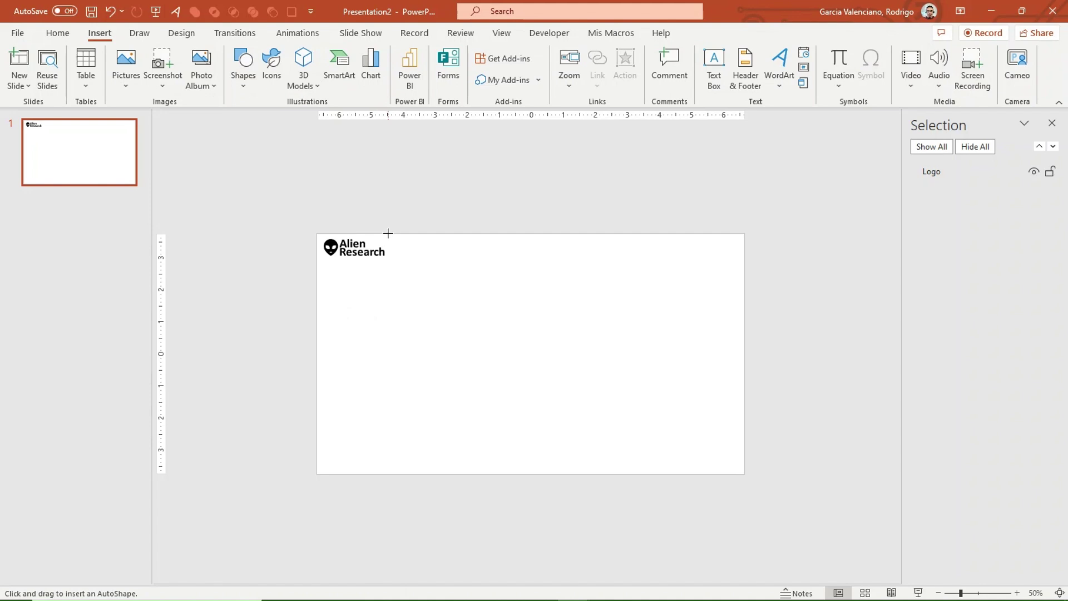
pyautogui.moveTo(388, 233); pyautogui.dragTo(454, 474)
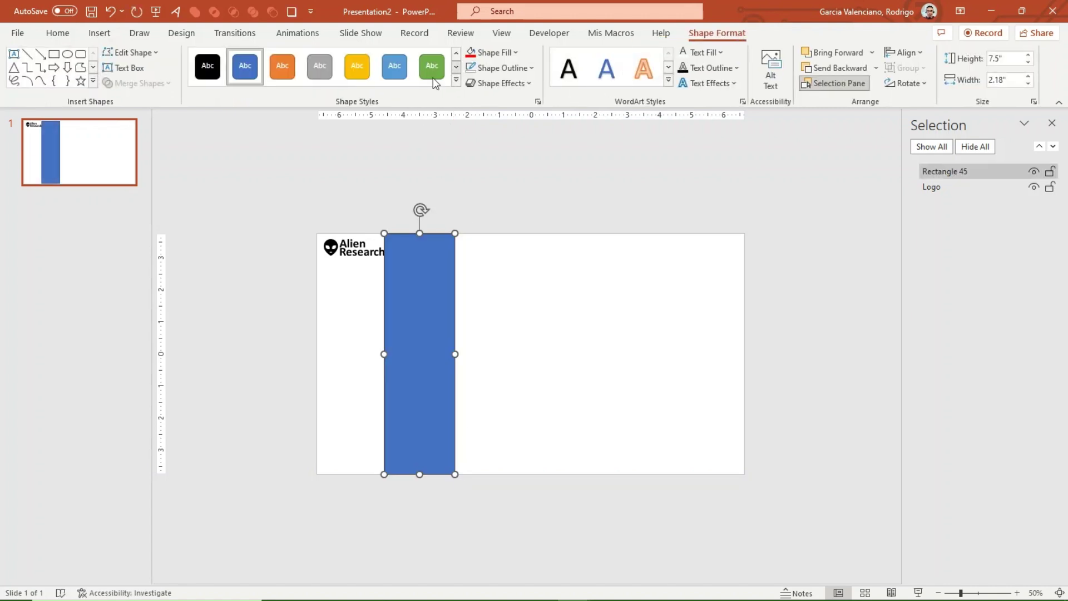
pyautogui.click(491, 52)
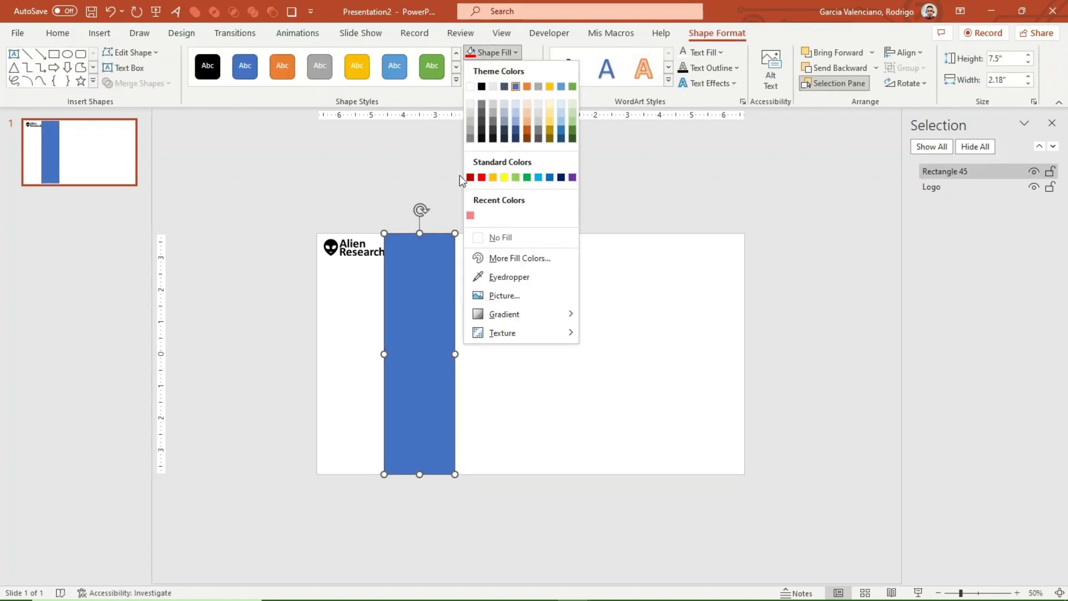
pyautogui.click(470, 177)
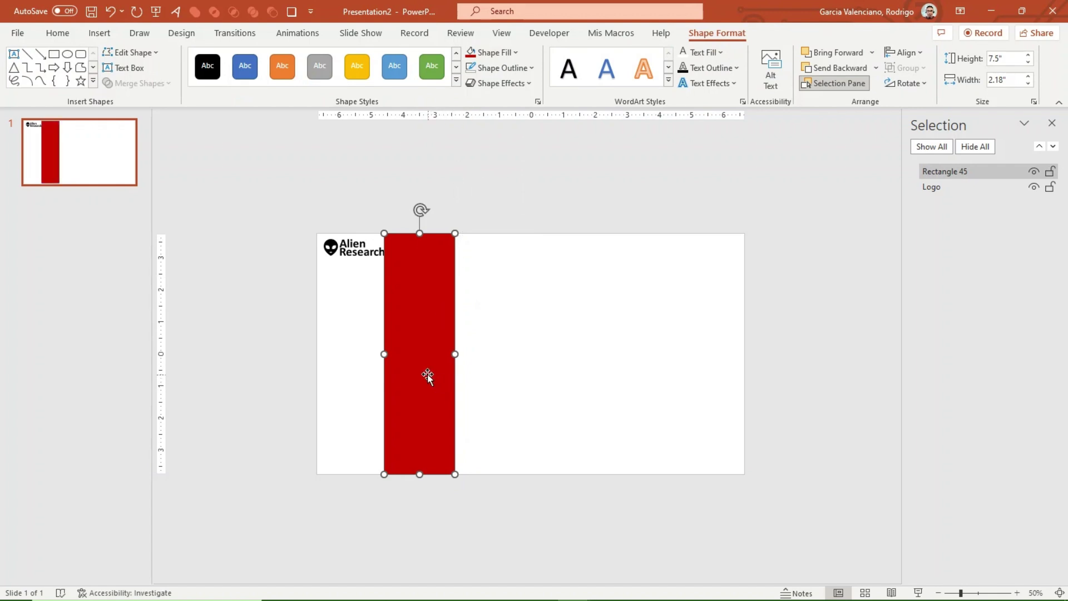
pyautogui.moveTo(426, 371)
pyautogui.mouseDown()
pyautogui.moveTo(282, 368)
pyautogui.moveTo(430, 359)
pyautogui.mouseUp()
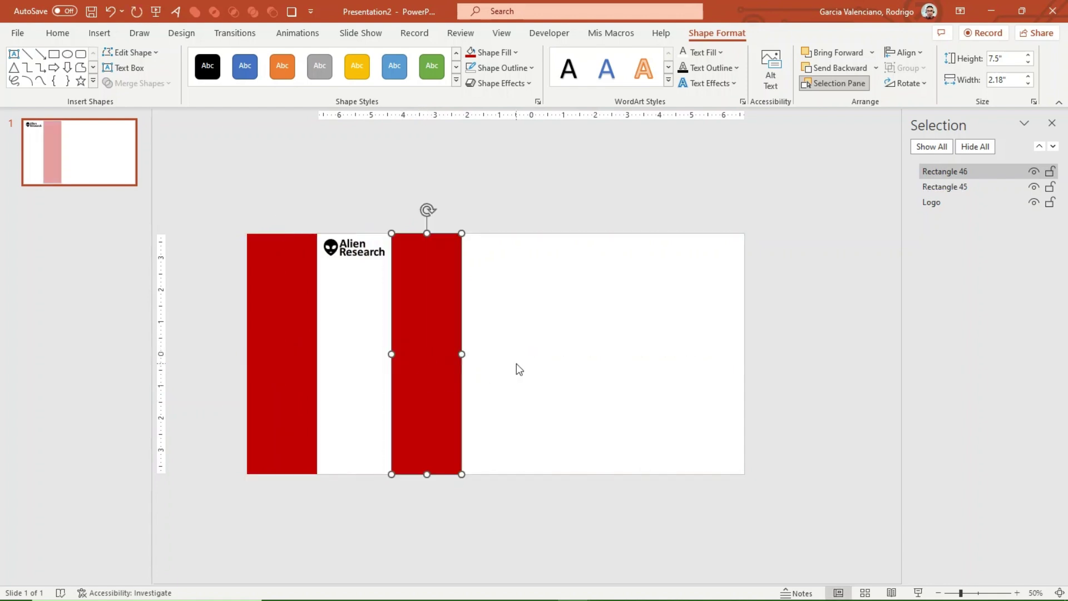
# - Shrink the second red rectangle into a 0.5-inch black bar on the red sidebar
pyautogui.moveTo(430, 468); pyautogui.dragTo(440, 249)
pyautogui.click(1002, 57)
pyautogui.press('Tab')
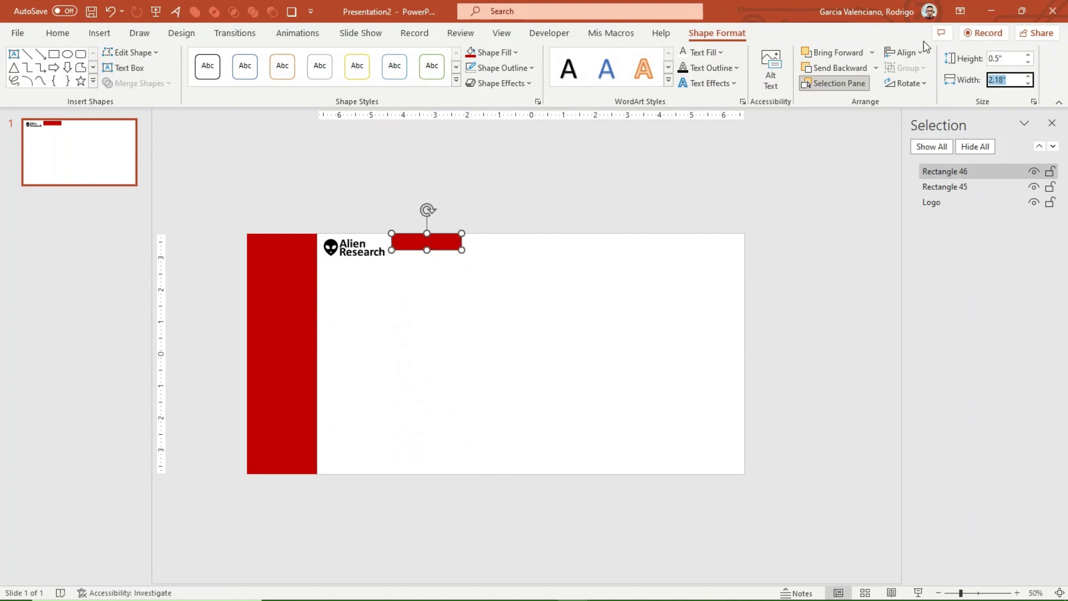
pyautogui.click(516, 52)
pyautogui.click(490, 88)
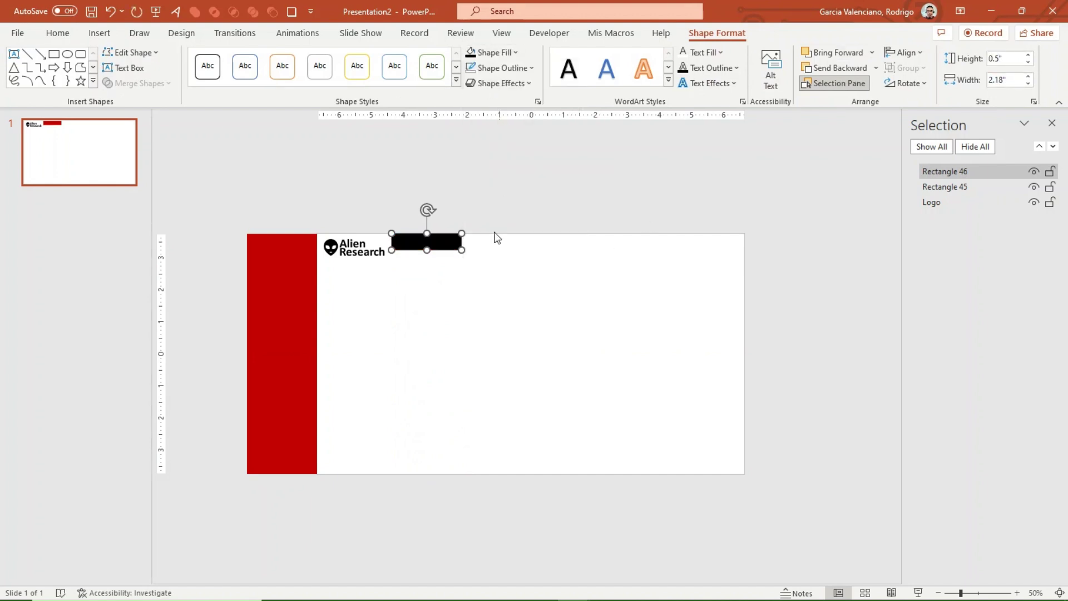
pyautogui.moveTo(416, 242); pyautogui.dragTo(271, 285)
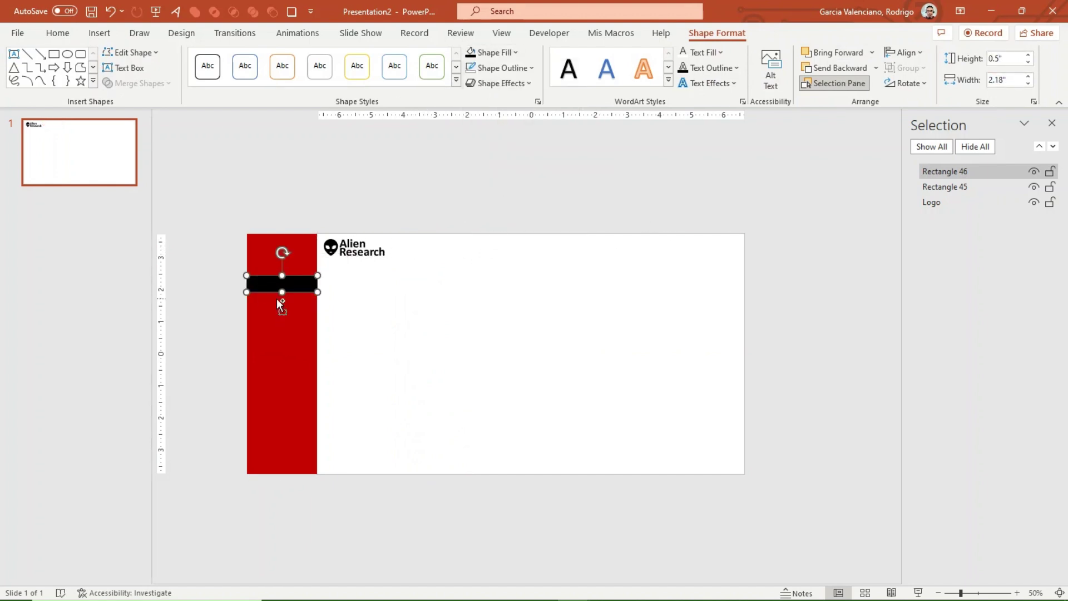
# - Duplicate the black bar and label the three bars Home, Services and Products
pyautogui.scroll(3, 276, 298)
pyautogui.moveTo(213, 234); pyautogui.dragTo(211, 297)
pyautogui.click(212, 238)
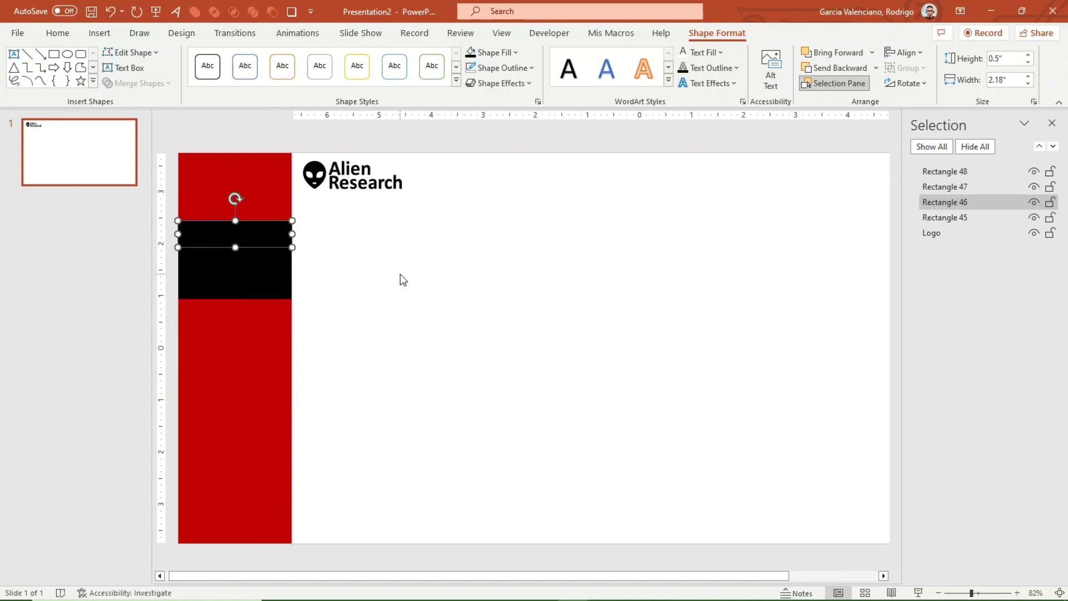
pyautogui.write('Home')
pyautogui.click(265, 262)
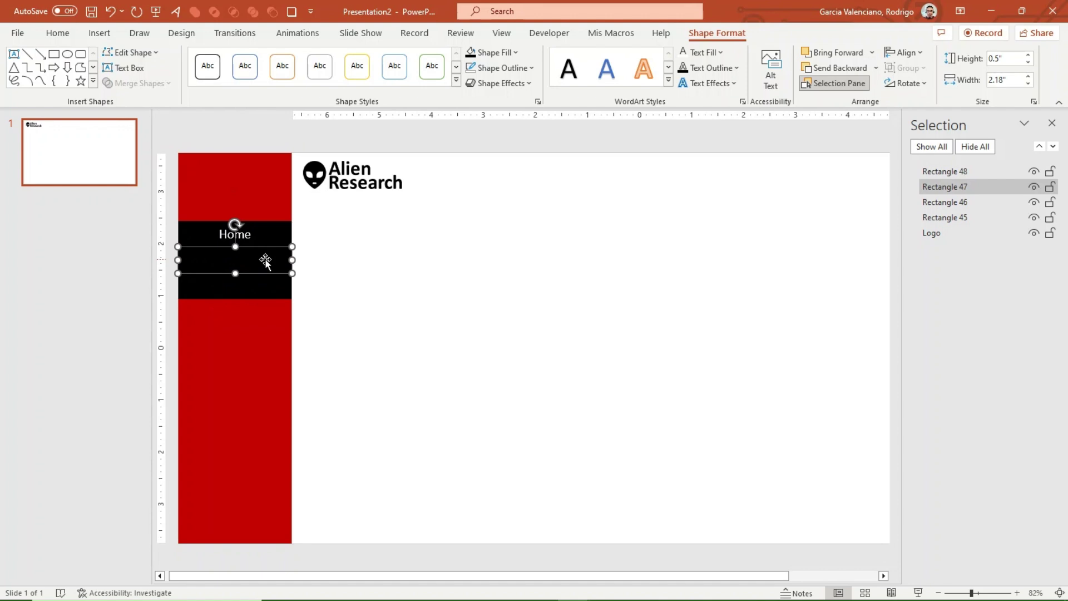
pyautogui.click(266, 260)
pyautogui.write('Services')
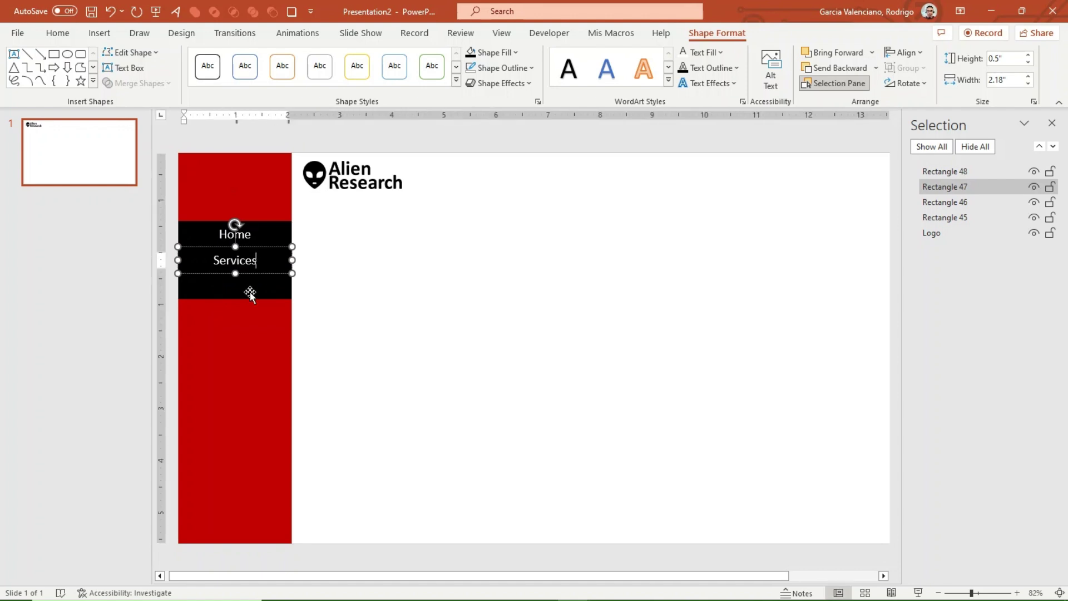
pyautogui.click(249, 292)
pyautogui.write('Products')
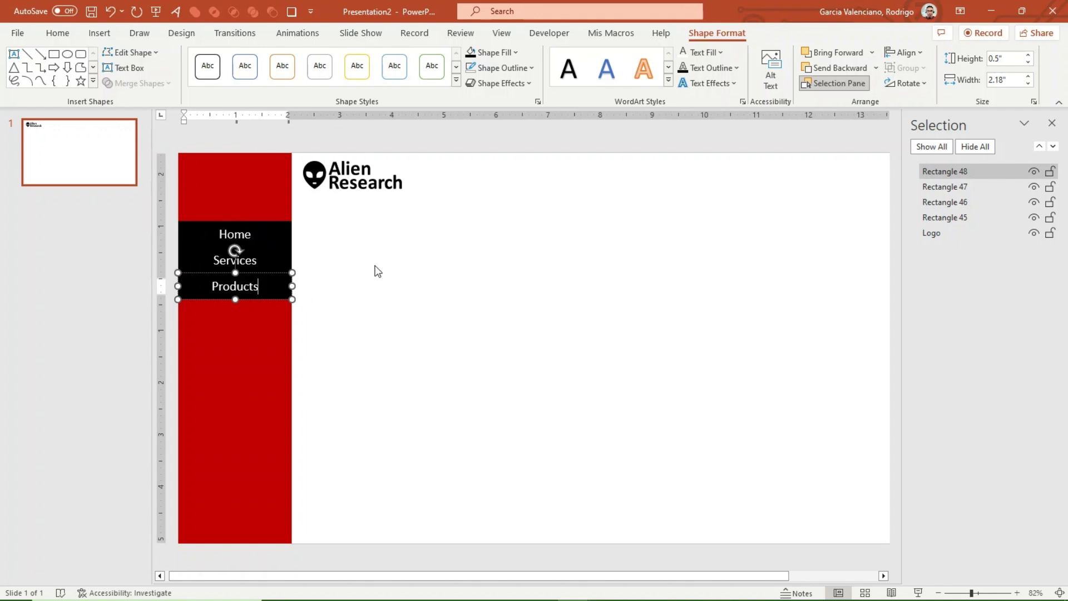
pyautogui.click(464, 241)
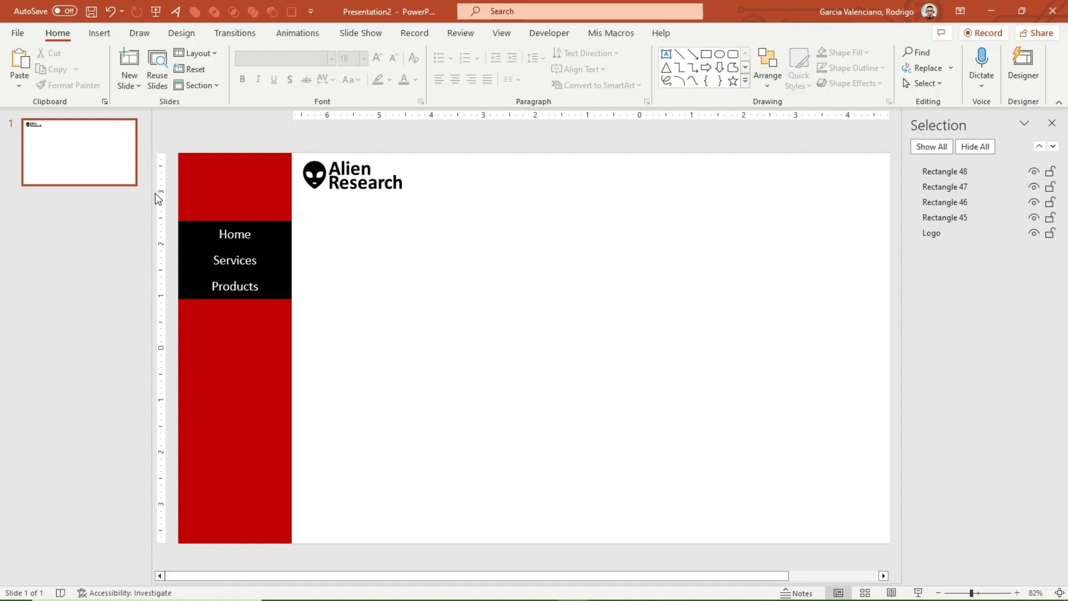
# - Rename the red sidebar object to 1ST MENU in the Selection pane
pyautogui.press('Tab')
pyautogui.press('Tab')
pyautogui.press('Tab')
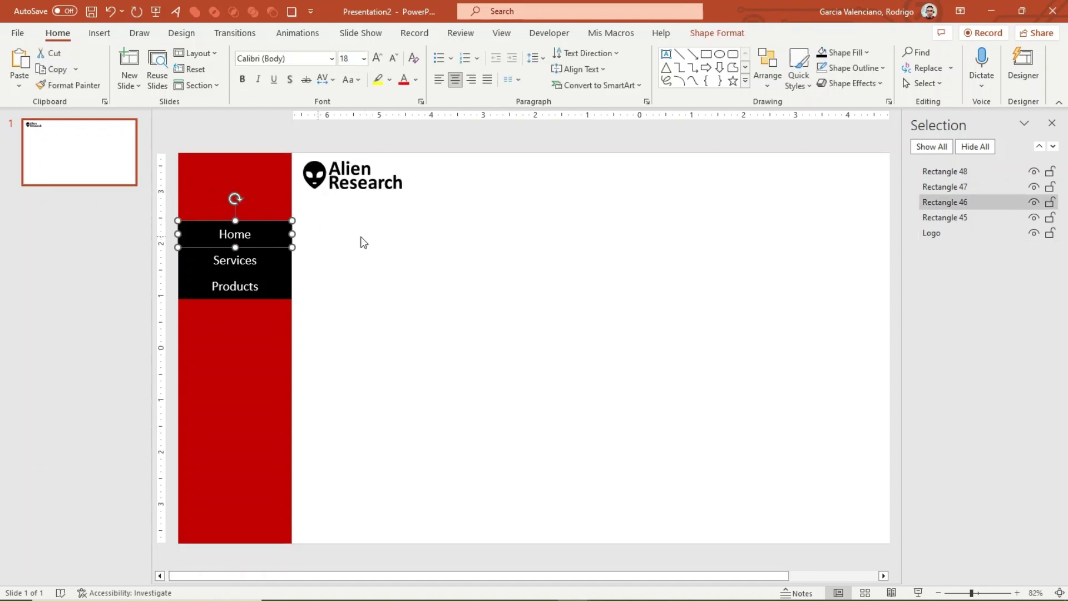
pyautogui.click(973, 217)
pyautogui.click(997, 218)
pyautogui.hotkey('ctrl', 'a')
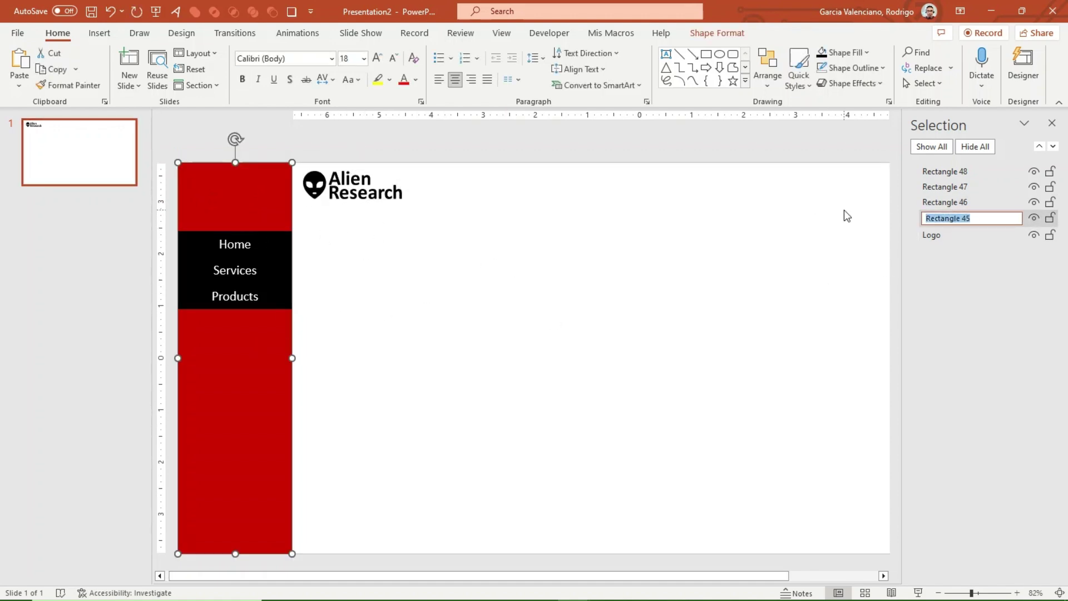
pyautogui.write('1ST MENU')
# - Rename the bars Home button, Services button and Products button
pyautogui.click(977, 202)
pyautogui.click(977, 202)
pyautogui.hotkey('ctrl', 'a')
pyautogui.write('Home')
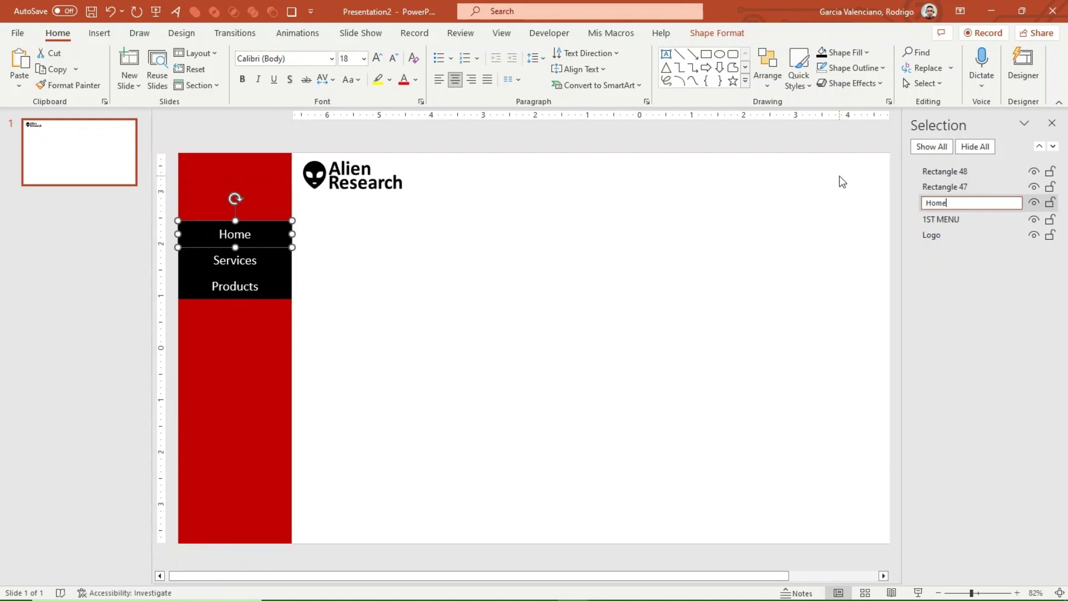
pyautogui.doubleClick(944, 187)
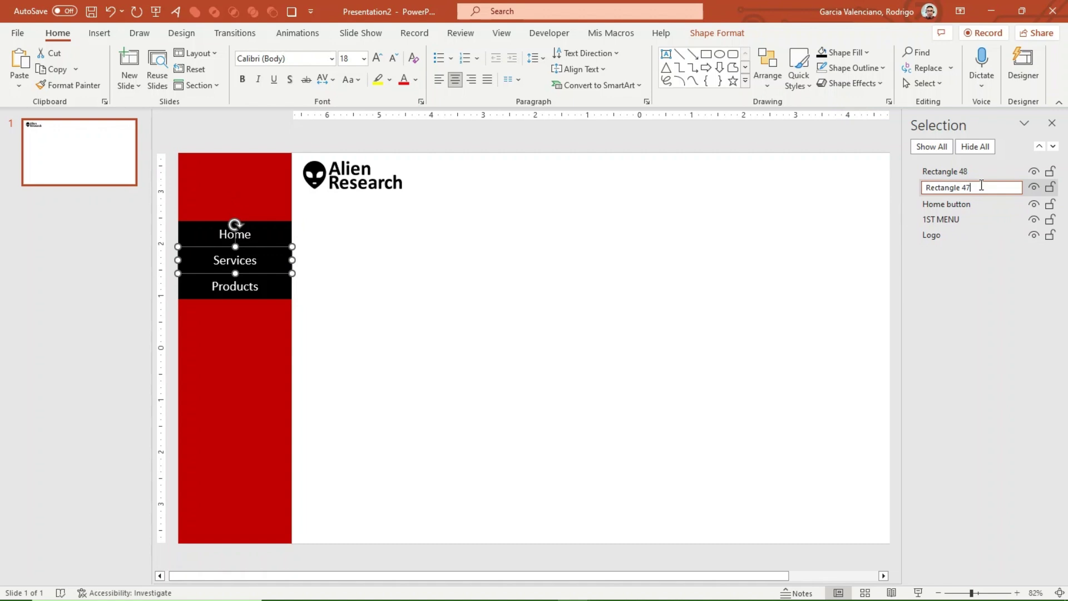
pyautogui.write('Services button')
pyautogui.doubleClick(957, 171)
pyautogui.write('Products ')
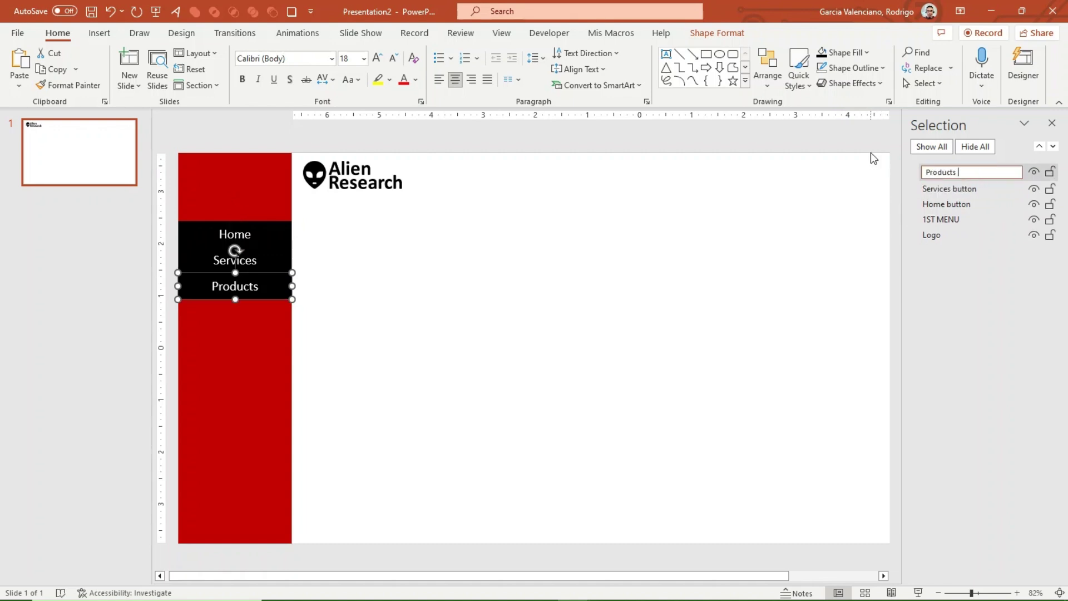
pyautogui.write('button')
pyautogui.click(653, 213)
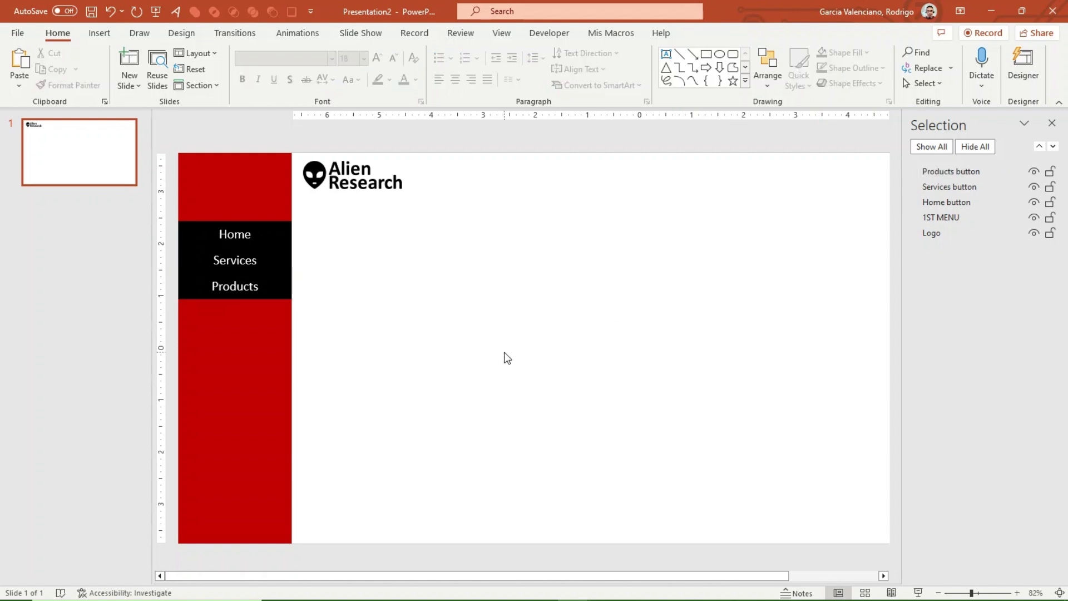
pyautogui.hotkey('ctrl', 'a')
# - Add a blank second slide and delete its empty placeholders
pyautogui.click(86, 207)
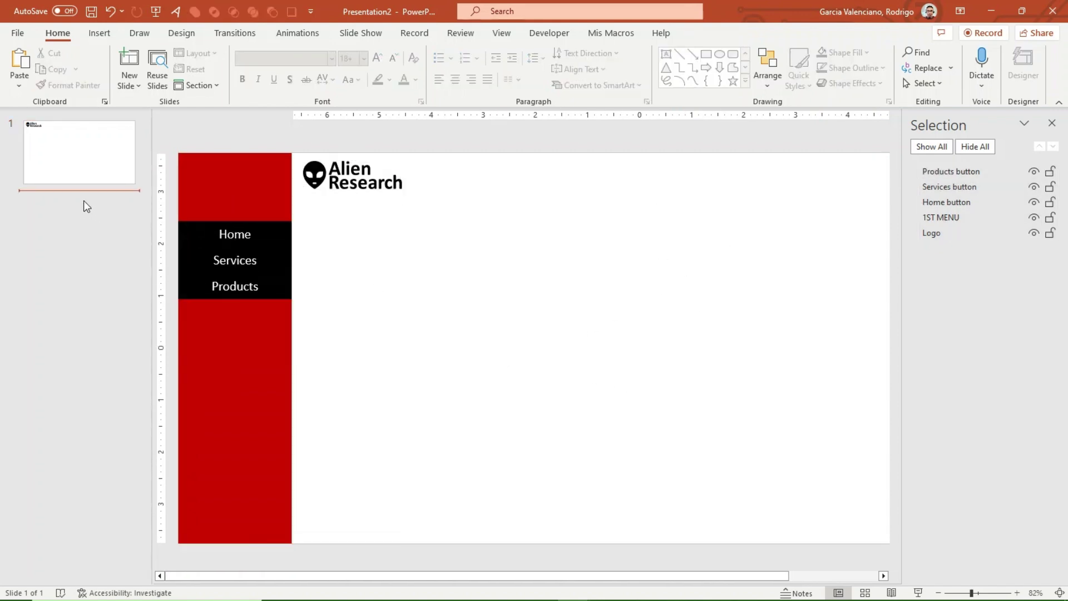
pyautogui.press('Return')
pyautogui.click(209, 311)
pyautogui.hotkey('ctrl', 'a')
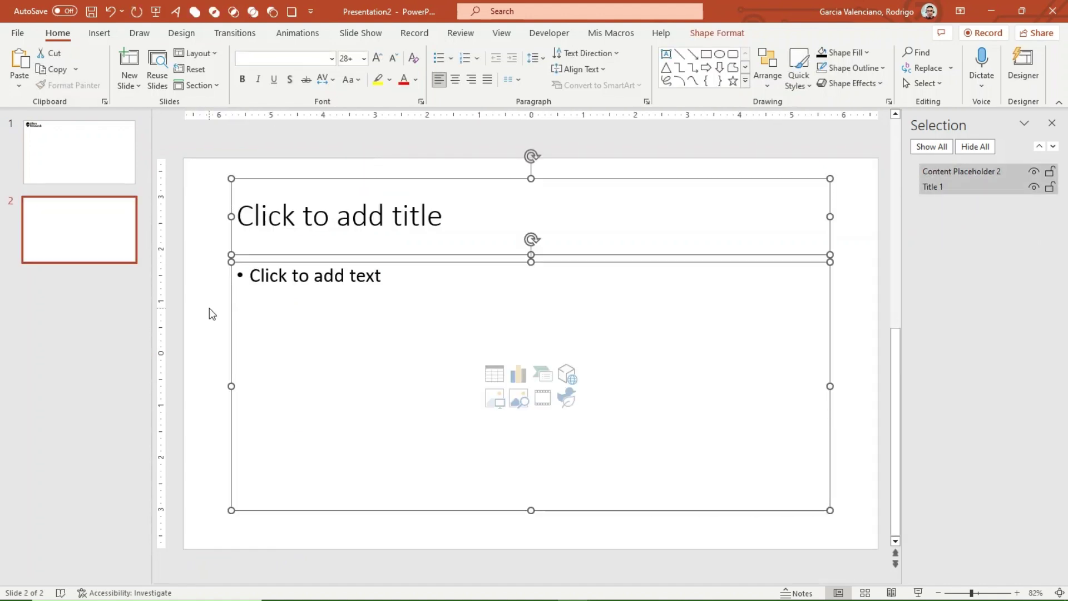
pyautogui.press('Delete')
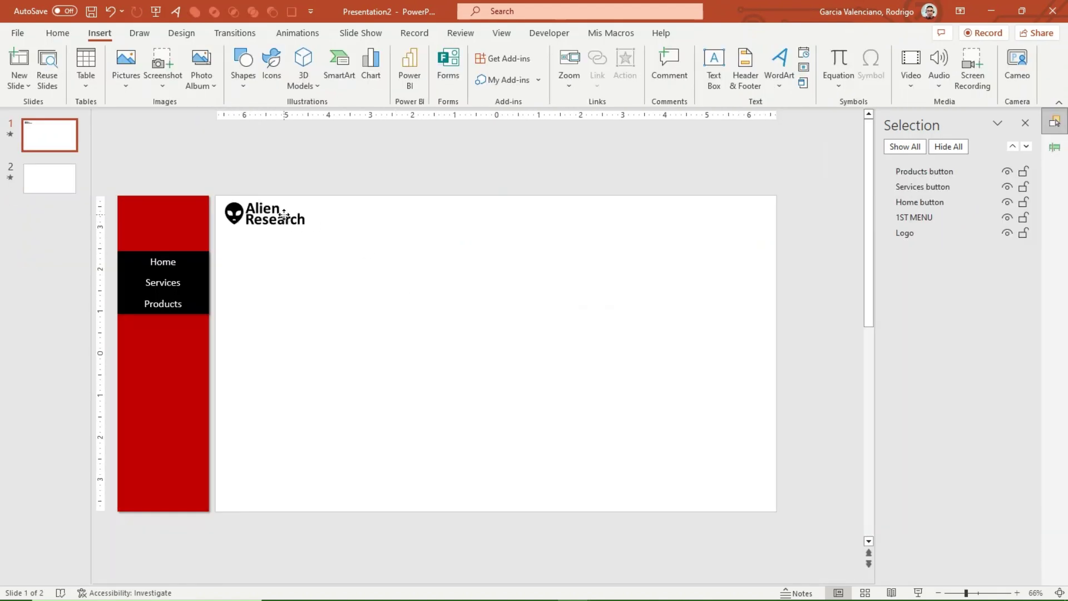
# - Give the logo on slide 1 a click action hyperlinking to Slide 2
pyautogui.click(284, 215)
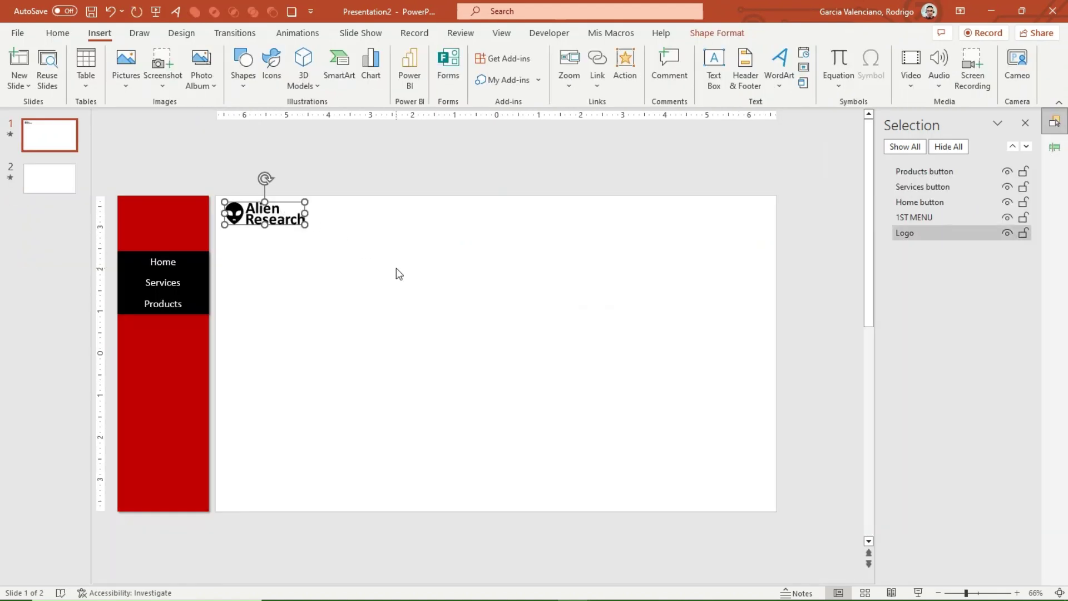
pyautogui.click(629, 71)
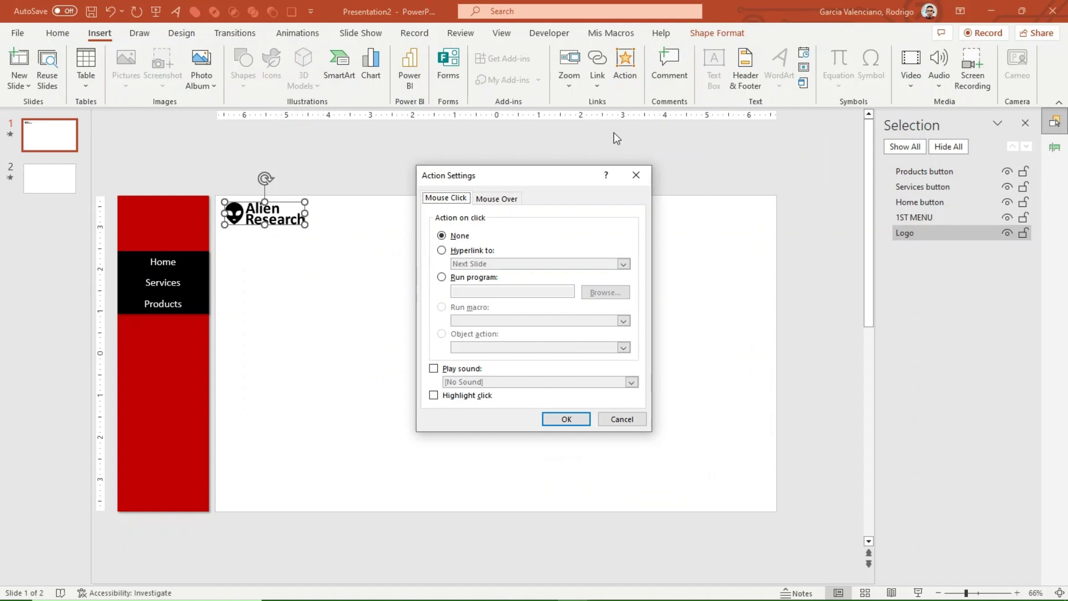
pyautogui.click(442, 250)
pyautogui.click(470, 264)
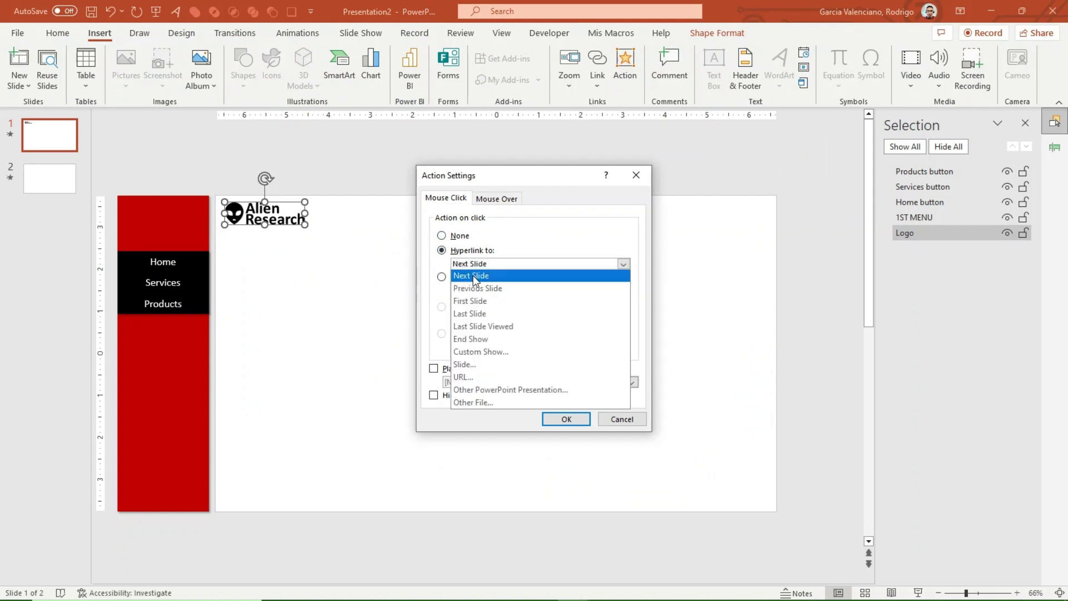
pyautogui.click(473, 365)
pyautogui.click(409, 254)
pyautogui.click(601, 381)
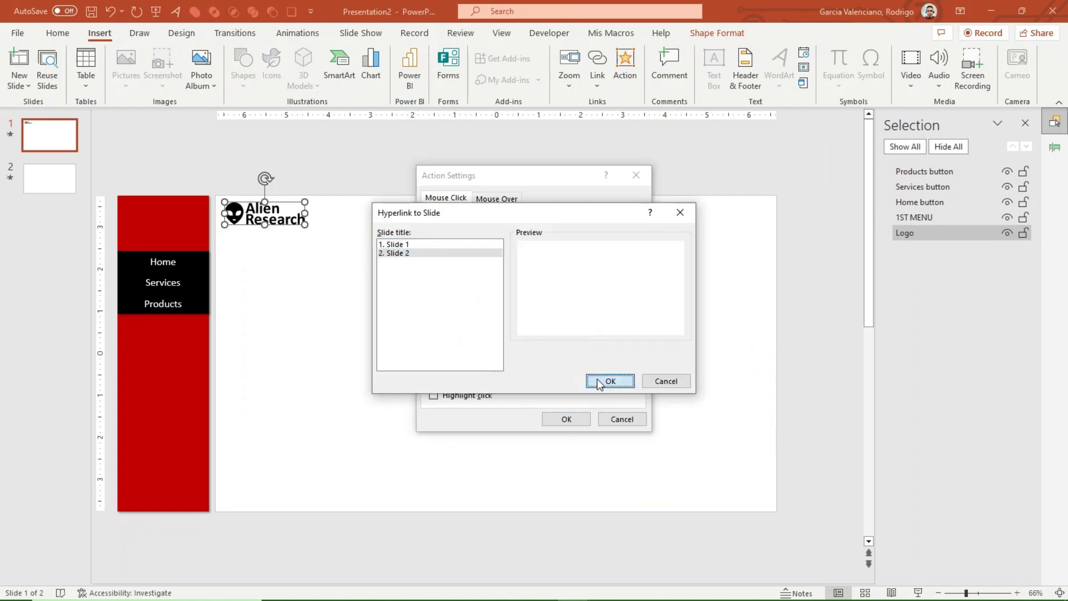
pyautogui.click(566, 419)
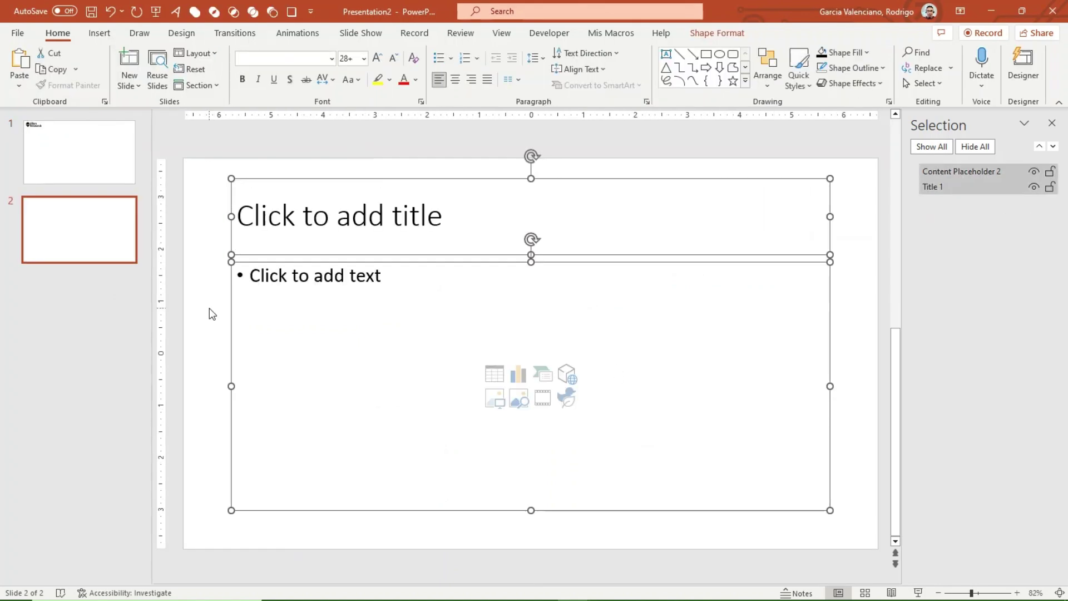
# - Paste the red Home/Services/Products sidebar onto the cleared slide 2, leaving out the logo
pyautogui.press('Delete')
pyautogui.hotkey('ctrl', 'v')
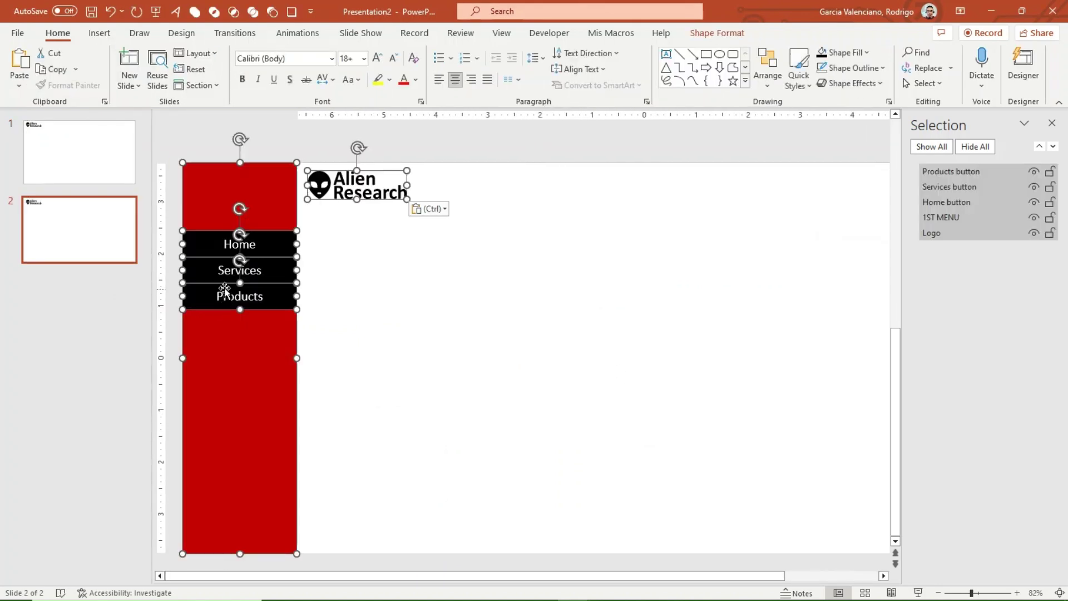
pyautogui.keyDown('ctrl'); pyautogui.click(930, 234); pyautogui.keyUp('ctrl')
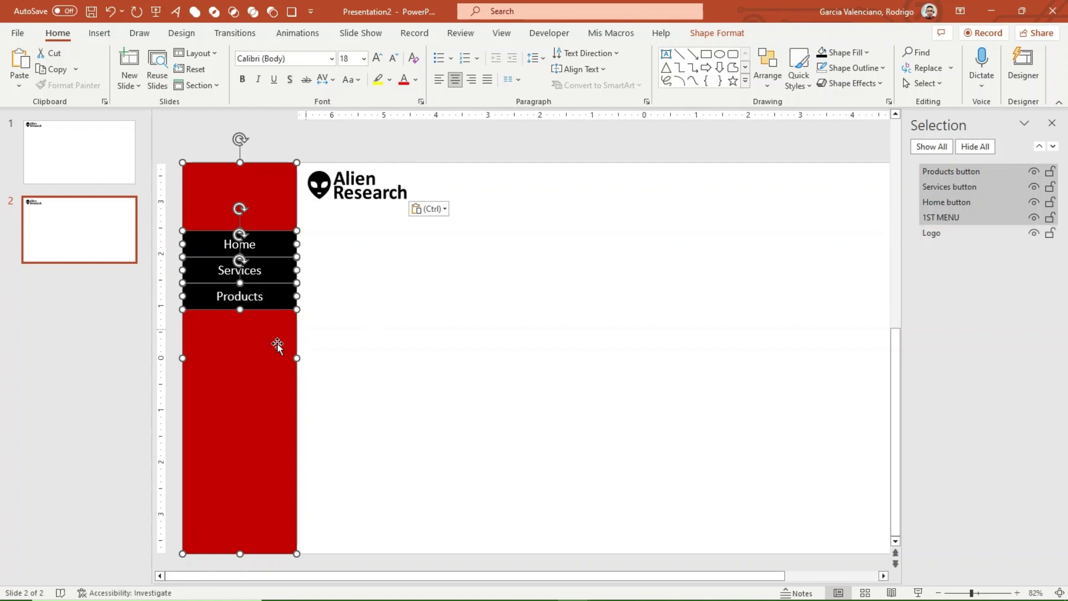
pyautogui.moveTo(223, 410); pyautogui.dragTo(196, 335)
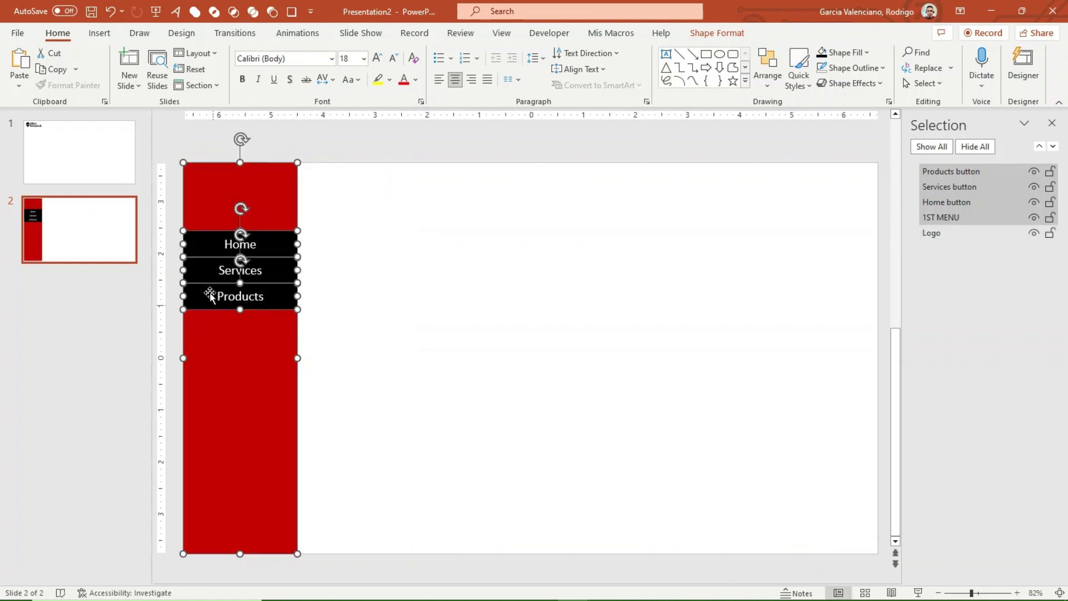
pyautogui.click(74, 159)
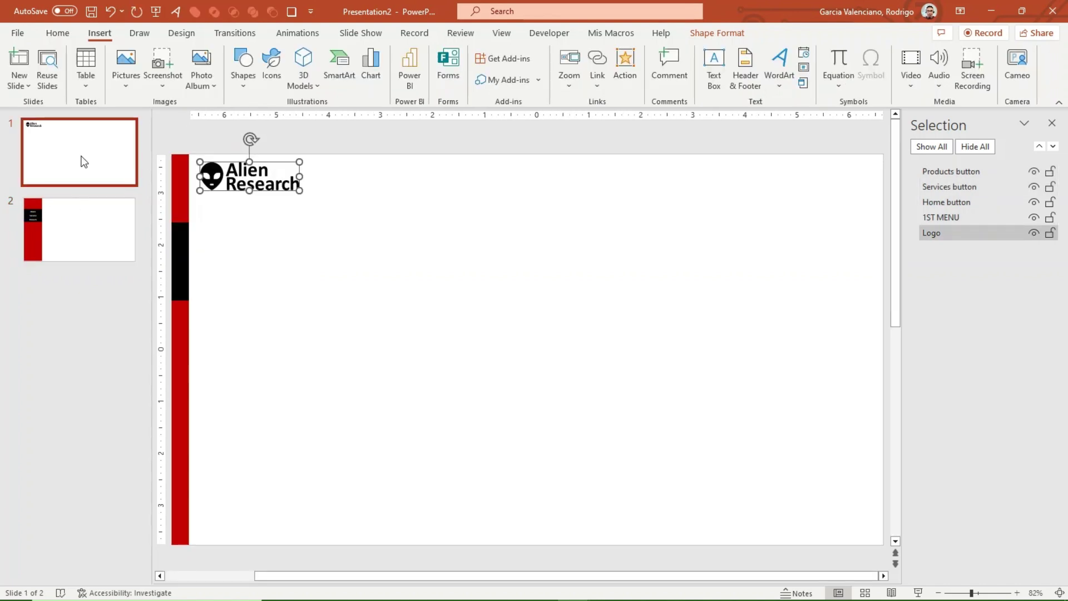
pyautogui.click(89, 244)
# - Apply a Morph transition with a 00.25-second duration to all slides
pyautogui.click(235, 33)
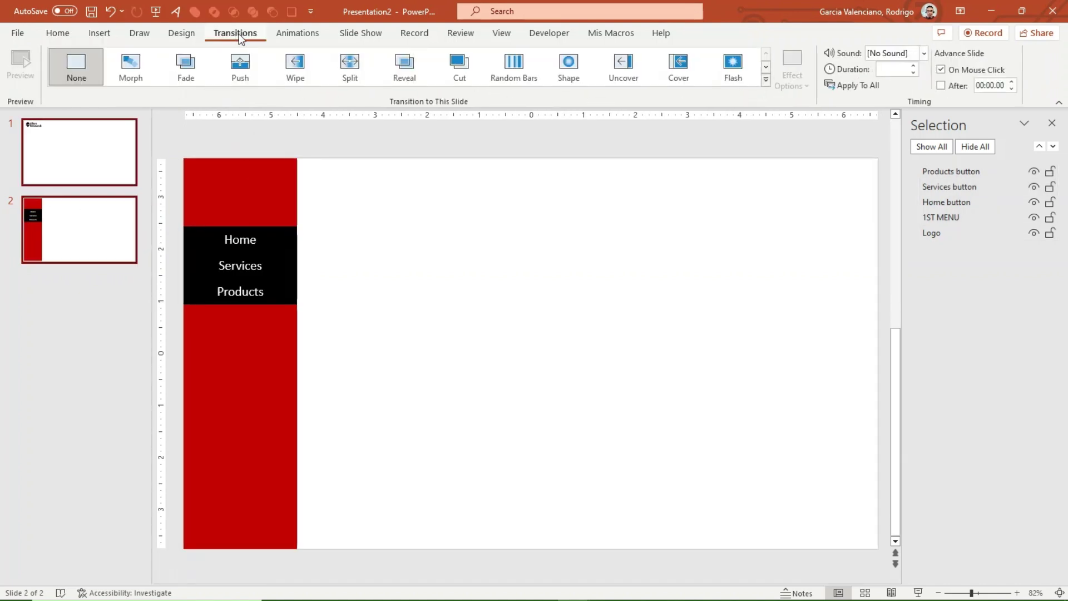
pyautogui.click(131, 66)
pyautogui.click(889, 65)
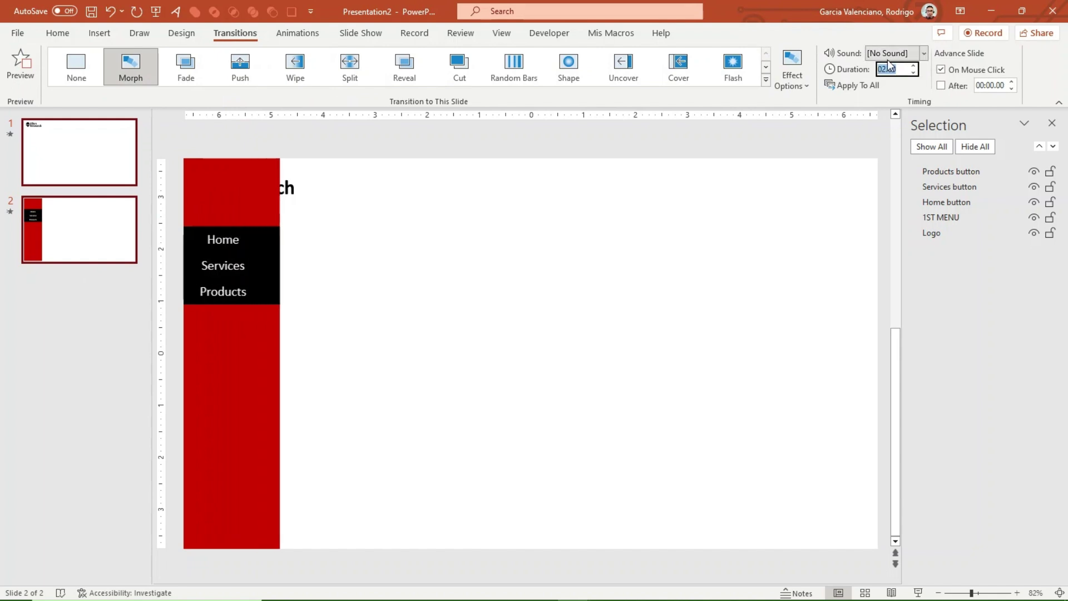
pyautogui.write('2')
pyautogui.press('Tab')
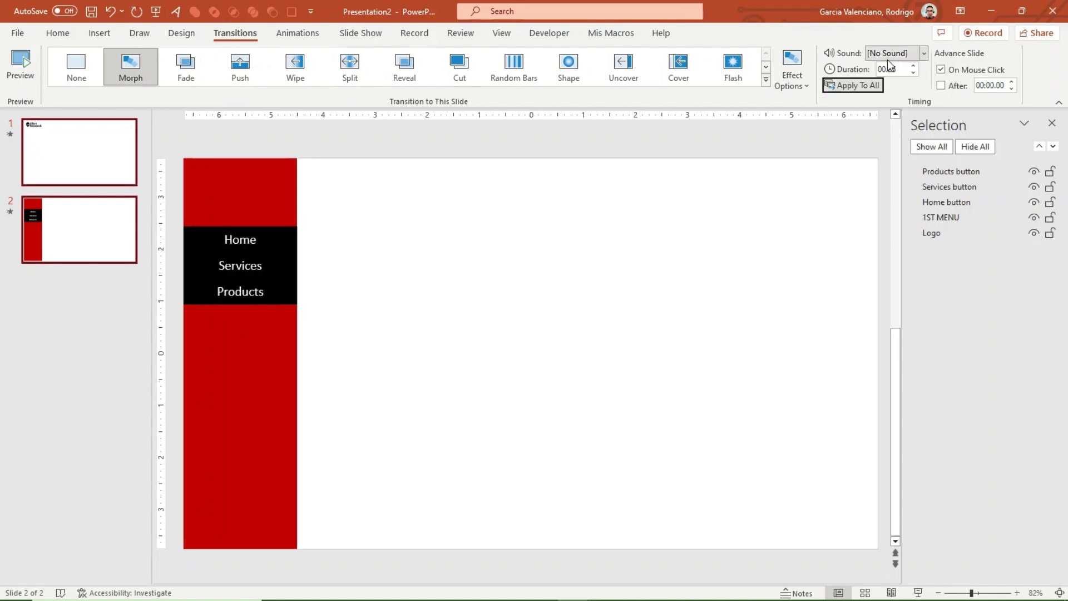
pyautogui.click(745, 404)
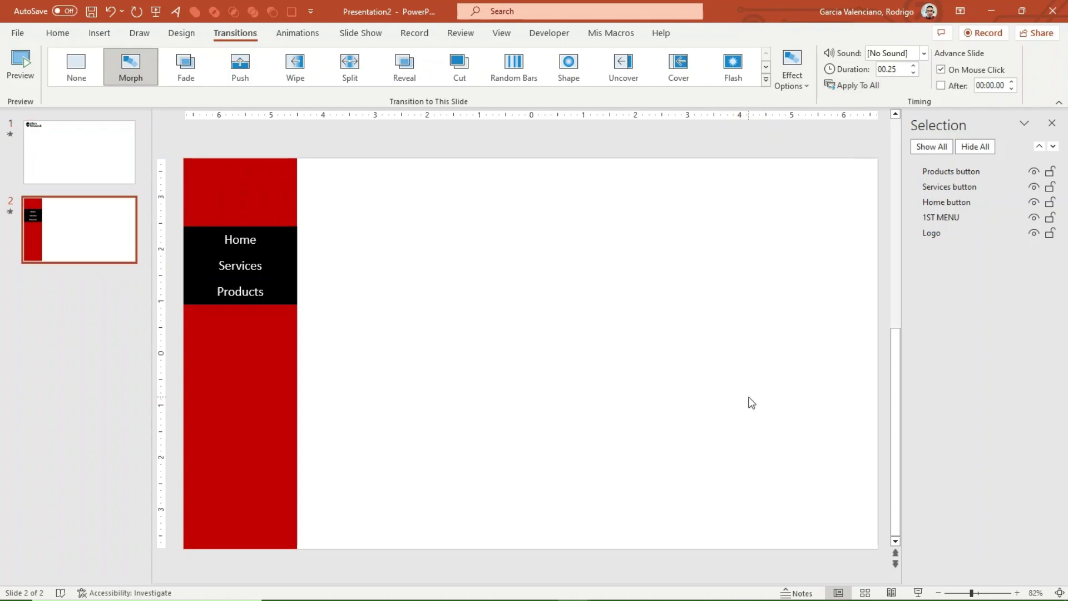
# - Run the slideshow and follow the logo link from slide 1 to slide 2
pyautogui.click(919, 593)
pyautogui.press('Left')
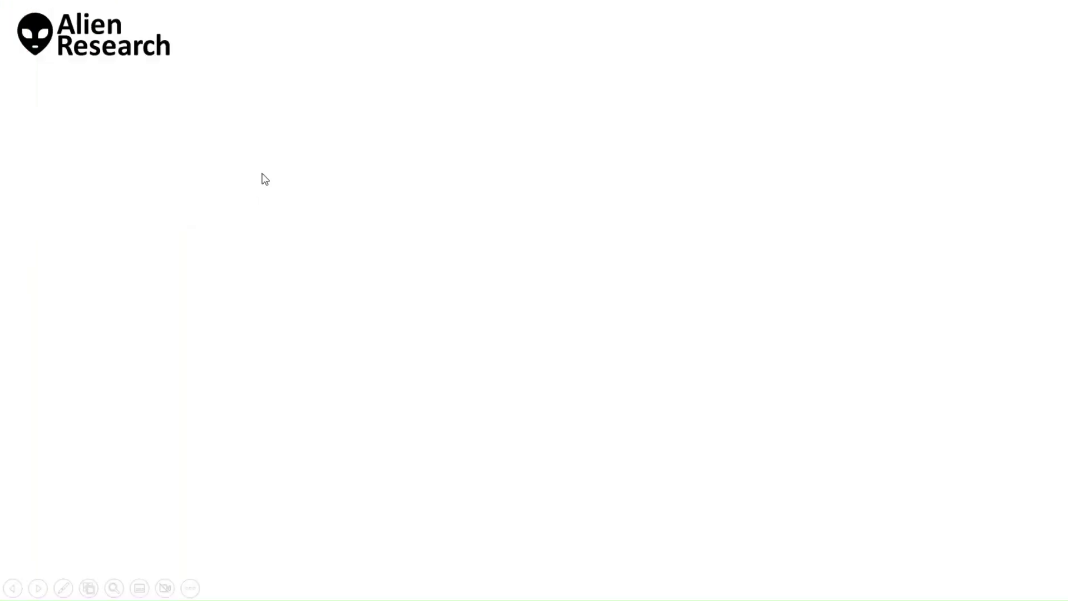
pyautogui.click(95, 42)
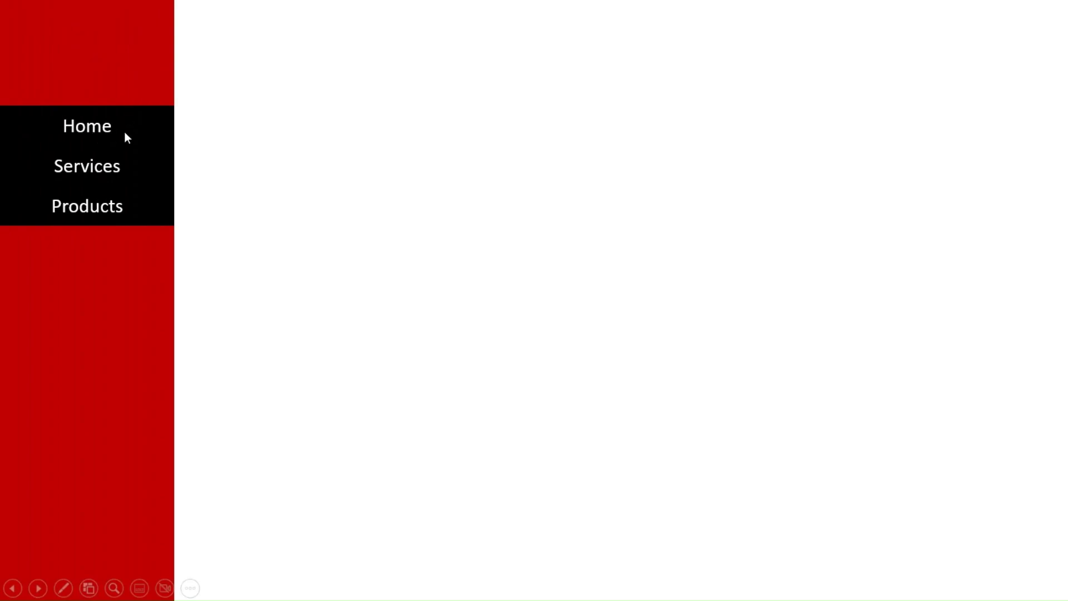
# - End the show and duplicate the slide 1 menu and its buttons beside the original
pyautogui.press('Escape')
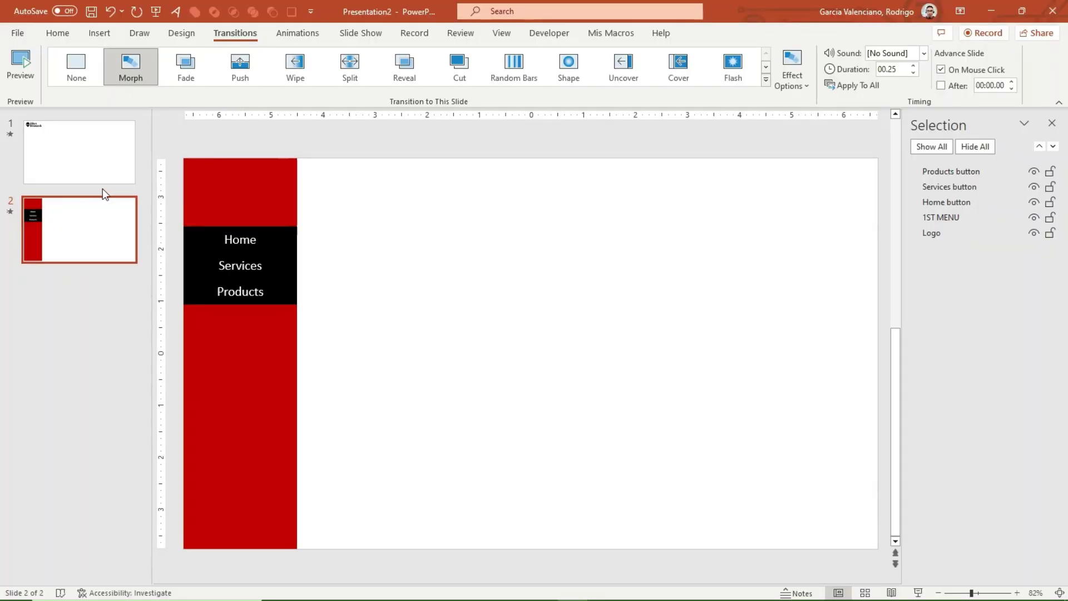
pyautogui.click(102, 178)
pyautogui.keyDown('ctrl'); pyautogui.scroll(-2, 290, 267); pyautogui.keyUp('ctrl')
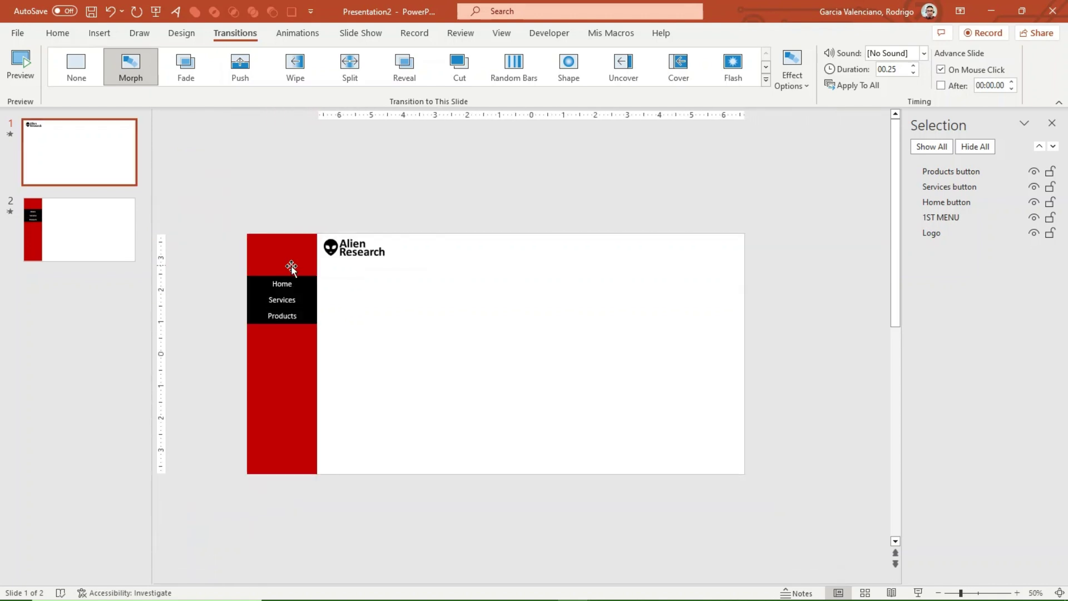
pyautogui.moveTo(261, 267); pyautogui.dragTo(320, 490)
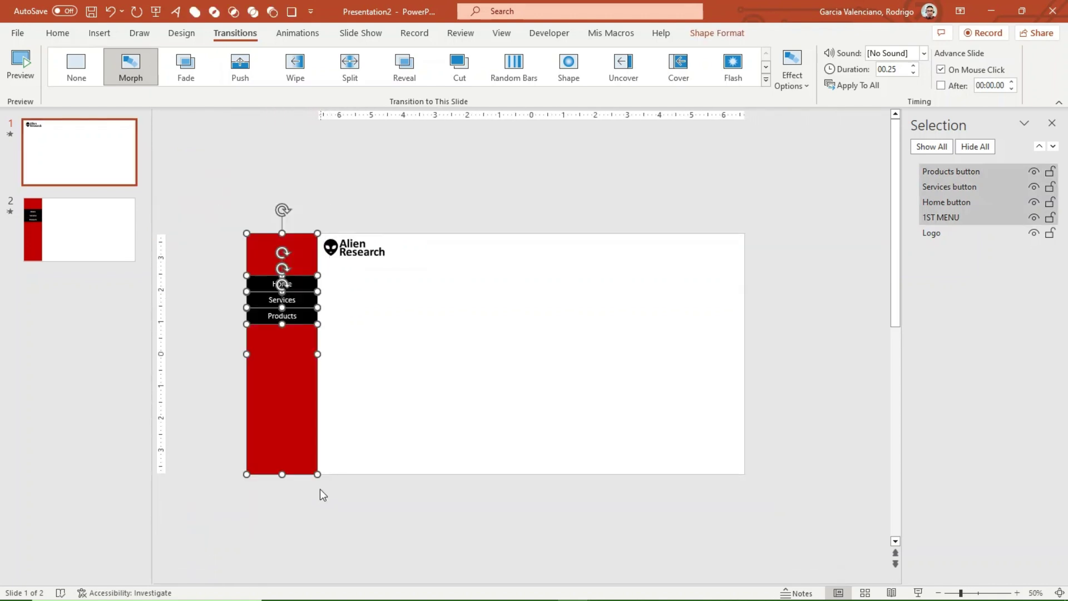
pyautogui.keyDown('ctrl'); pyautogui.moveTo(302, 422); pyautogui.dragTo(228, 423); pyautogui.keyUp('ctrl')
pyautogui.keyDown('ctrl'); pyautogui.scroll(-2, 293, 478); pyautogui.keyUp('ctrl')
pyautogui.keyDown('ctrl'); pyautogui.scroll(3, 300, 366); pyautogui.keyUp('ctrl')
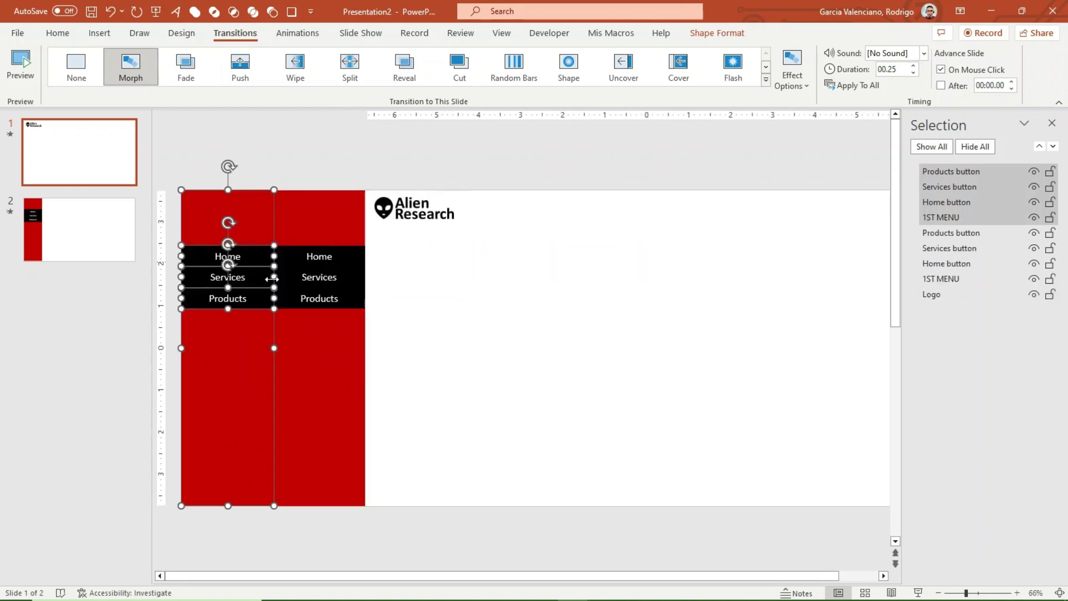
pyautogui.press('Escape')
# - Fill the copied menu column with a brighter red
pyautogui.click(258, 362)
pyautogui.click(707, 32)
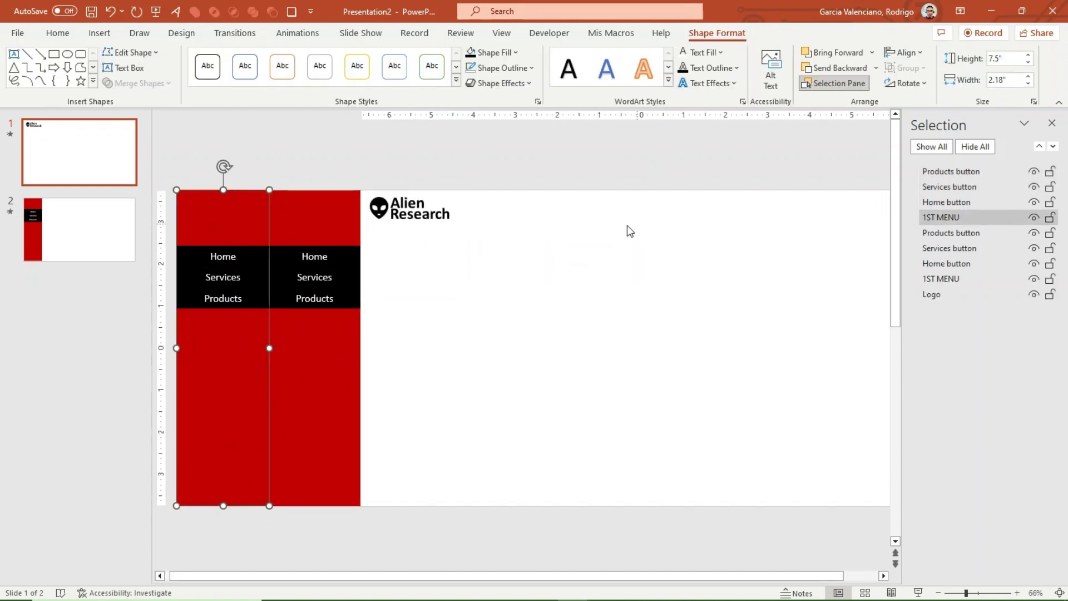
pyautogui.click(509, 52)
pyautogui.click(482, 177)
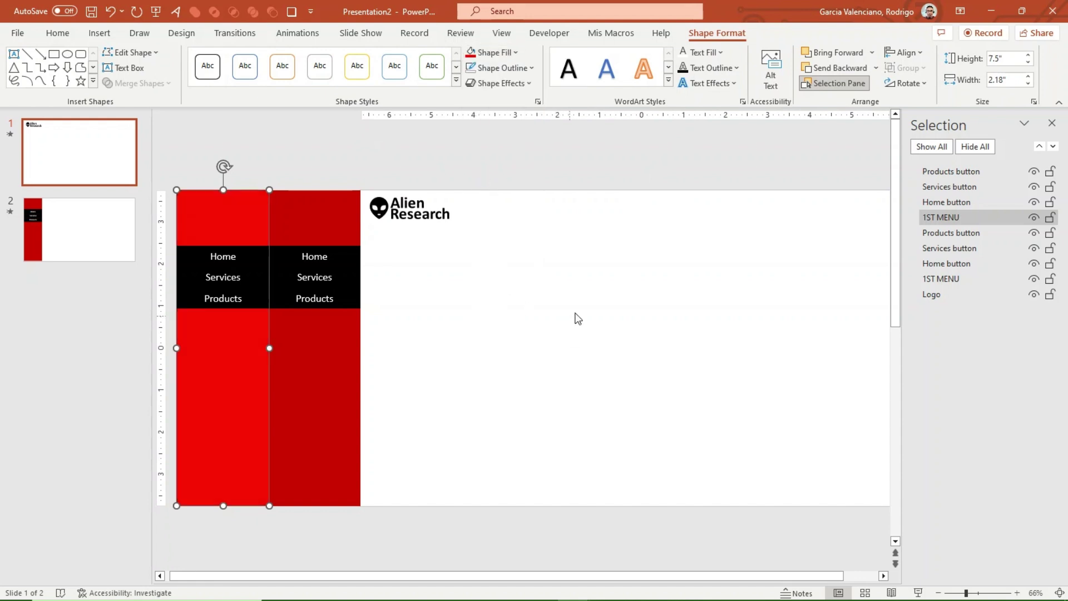
pyautogui.click(553, 320)
# - Relabel the copied Home and Services buttons as Our Story and Our Crew
pyautogui.click(223, 257)
pyautogui.doubleClick(224, 257)
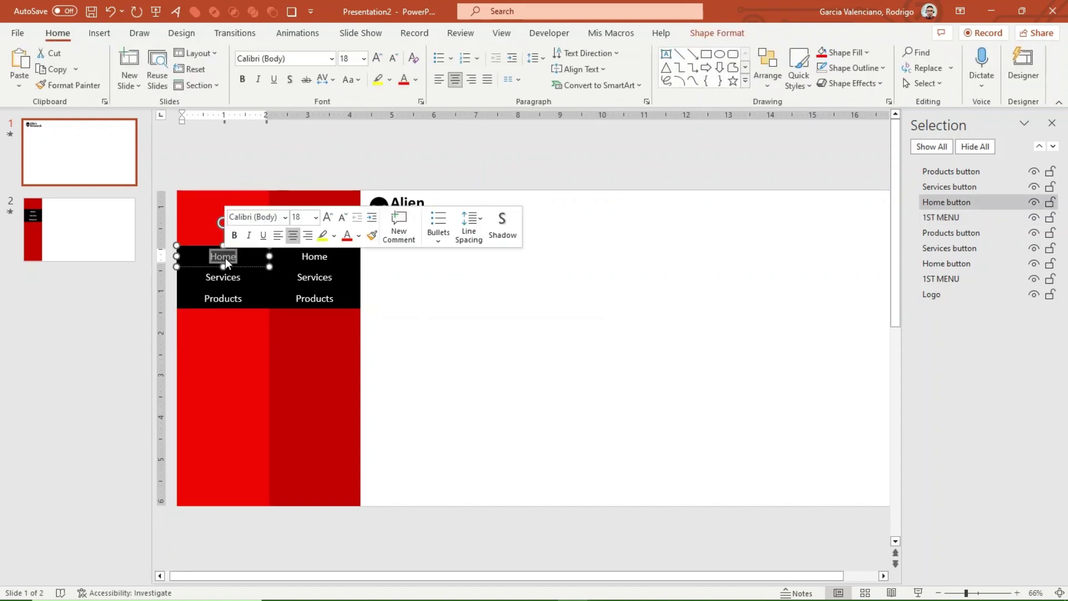
pyautogui.write('Our')
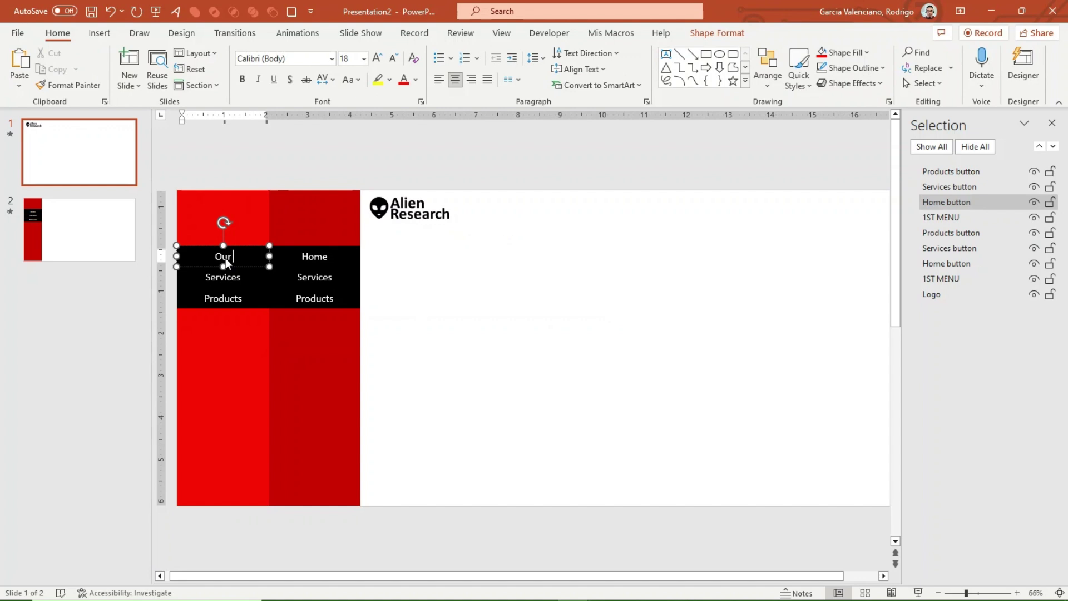
pyautogui.write(' Story')
pyautogui.doubleClick(221, 278)
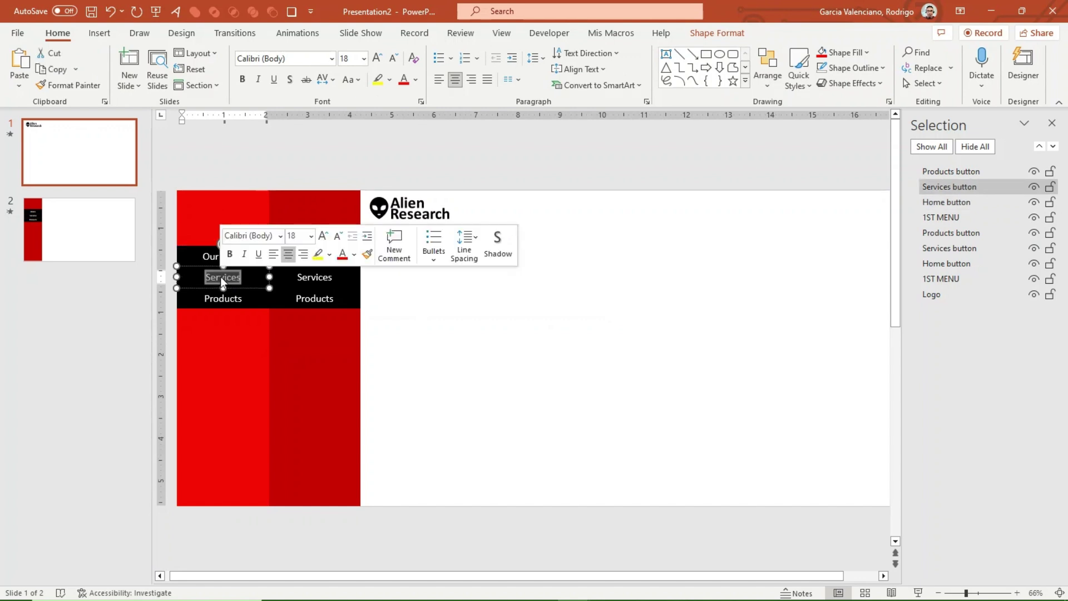
pyautogui.write('Our Crew')
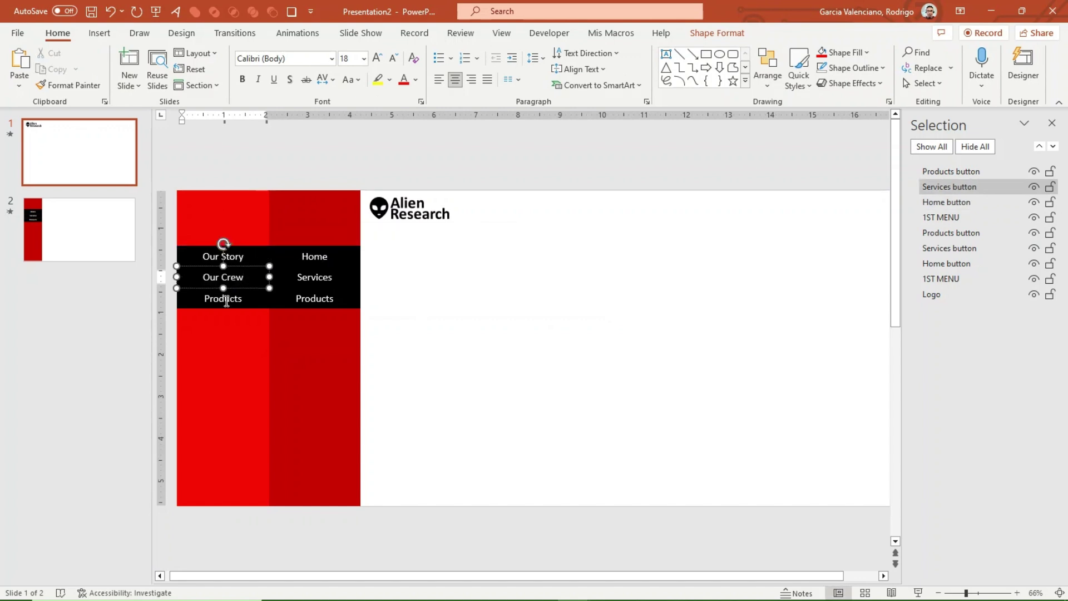
pyautogui.click(245, 298)
pyautogui.scroll(-2, 262, 362)
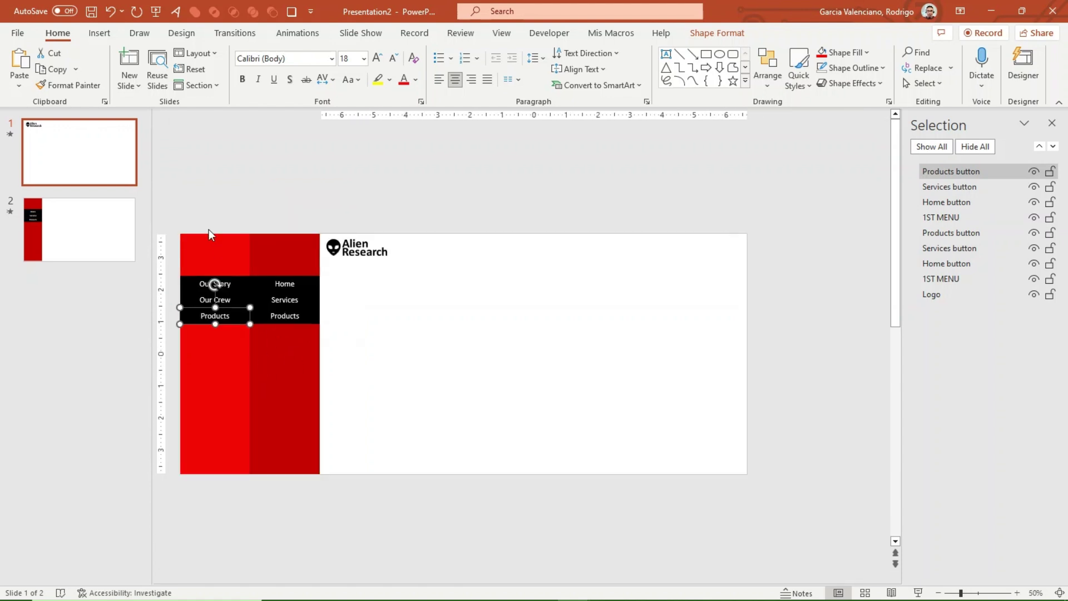
# - Rename the copied objects 2ND MENU 1, OUR story button and our crew
pyautogui.doubleClick(946, 217)
pyautogui.write('2NS')
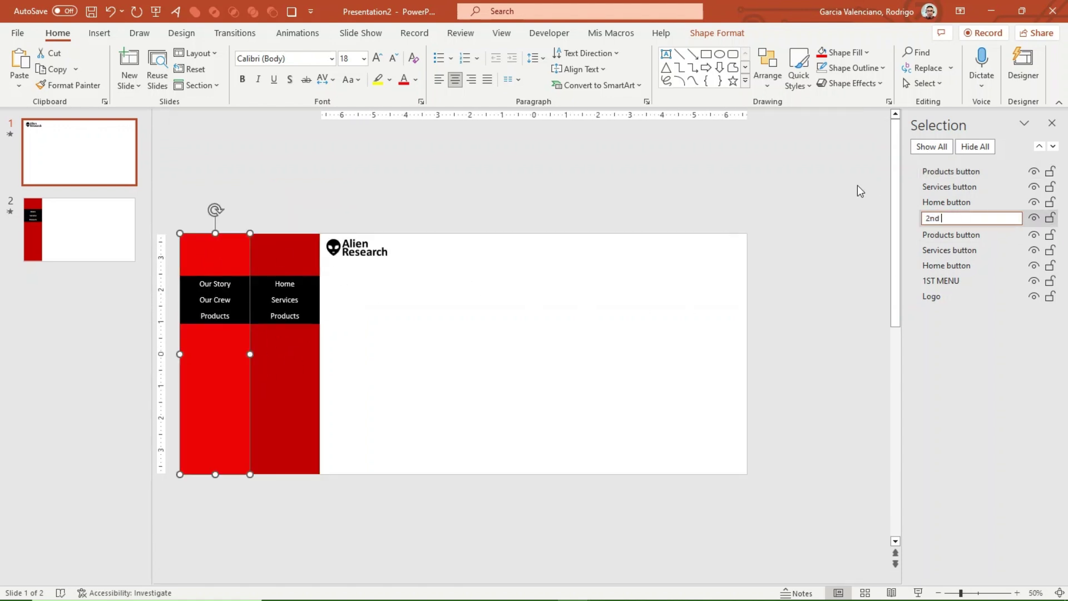
pyautogui.press('BackSpace')
pyautogui.press('BackSpace')
pyautogui.write('D MENU 1')
pyautogui.press('Return')
pyautogui.press('Up')
pyautogui.press('F2')
pyautogui.write('OUR')
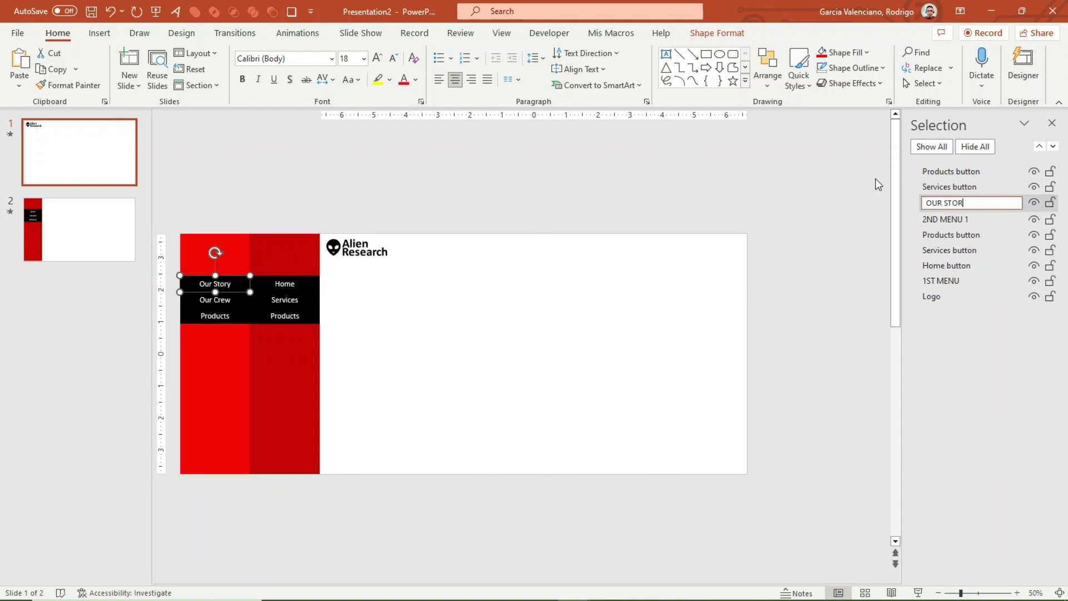
pyautogui.write(' story button')
pyautogui.press('Return')
pyautogui.press('Up')
pyautogui.press('F2')
pyautogui.write('our crew')
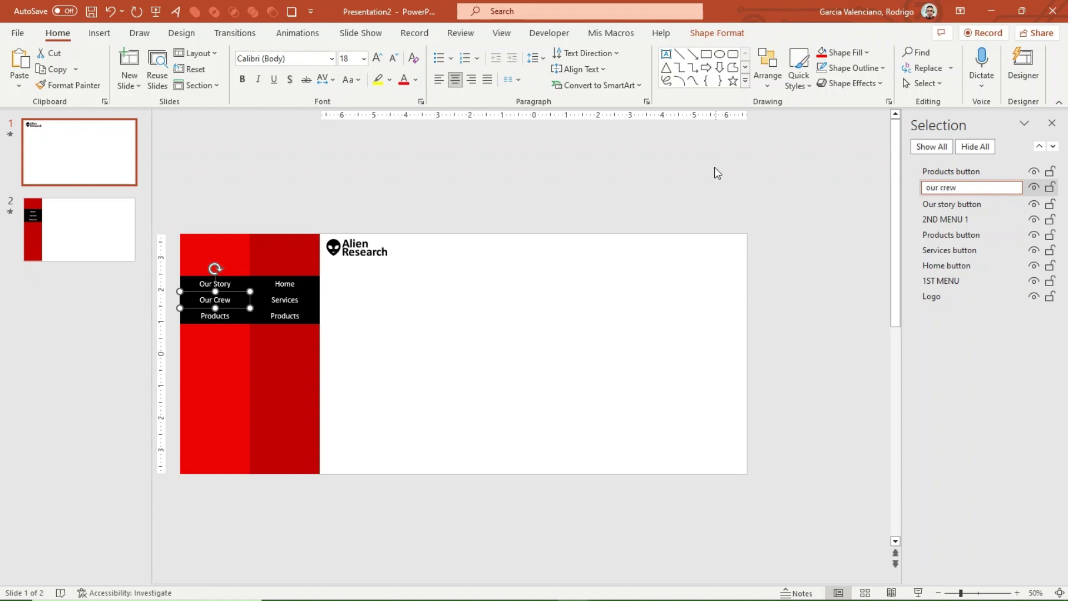
pyautogui.click(715, 167)
# - Delete the leftover Products box and layer the new menu objects beneath 1ST MENU
pyautogui.click(234, 318)
pyautogui.press('Delete')
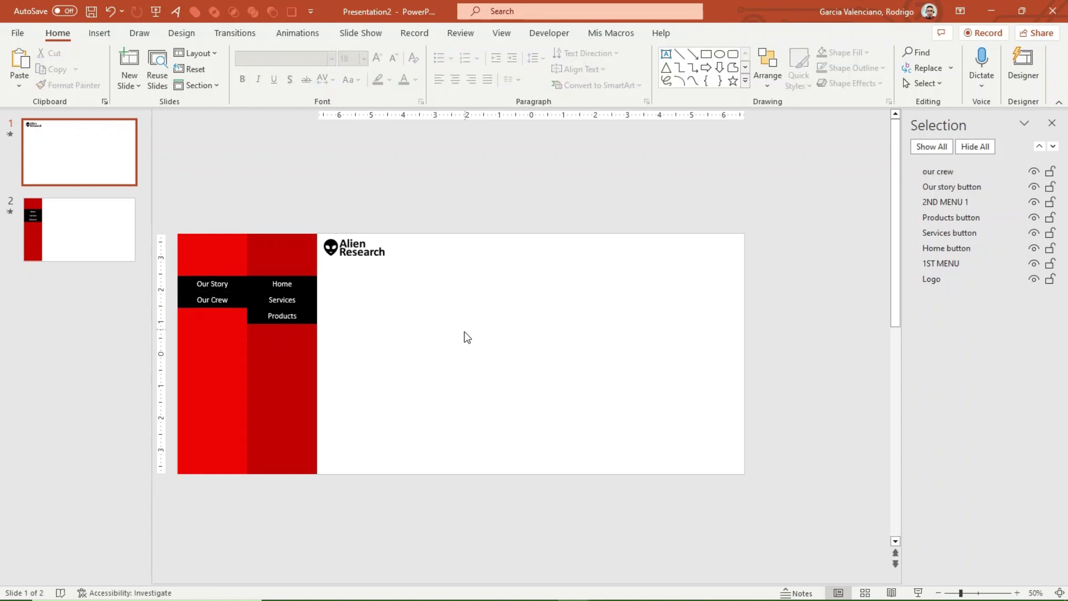
pyautogui.click(964, 203)
pyautogui.keyDown('ctrl'); pyautogui.click(960, 186); pyautogui.keyUp('ctrl')
pyautogui.keyDown('ctrl'); pyautogui.click(952, 177); pyautogui.keyUp('ctrl')
pyautogui.moveTo(951, 178); pyautogui.dragTo(967, 273)
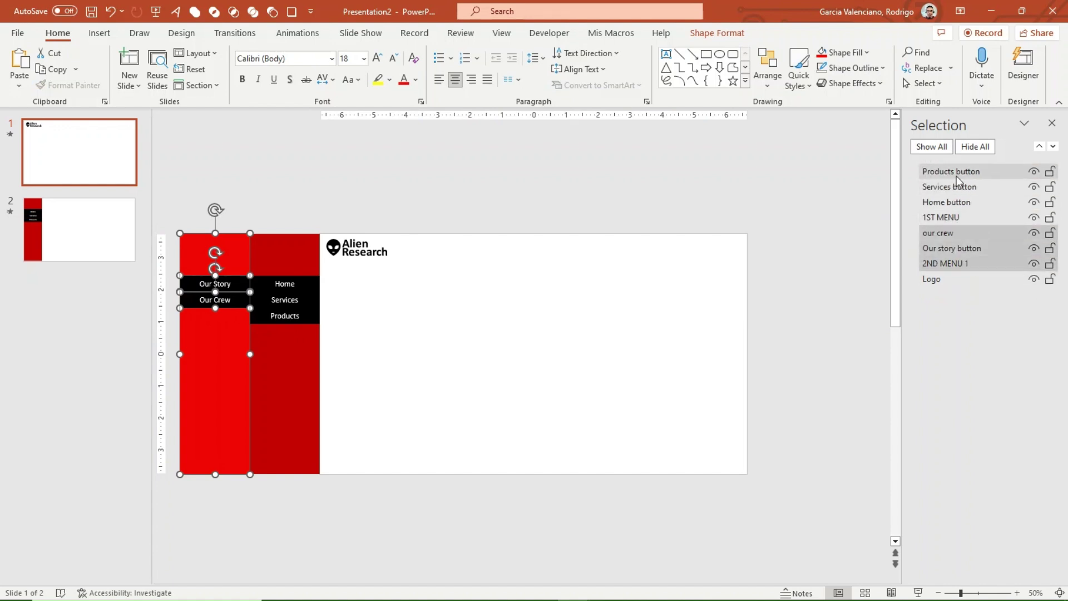
pyautogui.click(362, 345)
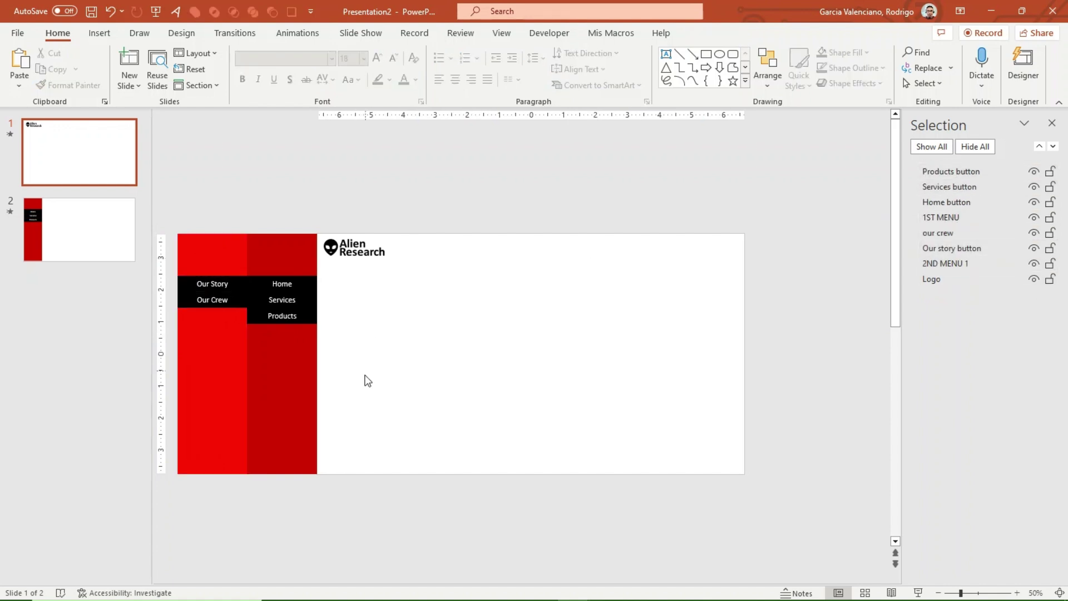
pyautogui.click(77, 179)
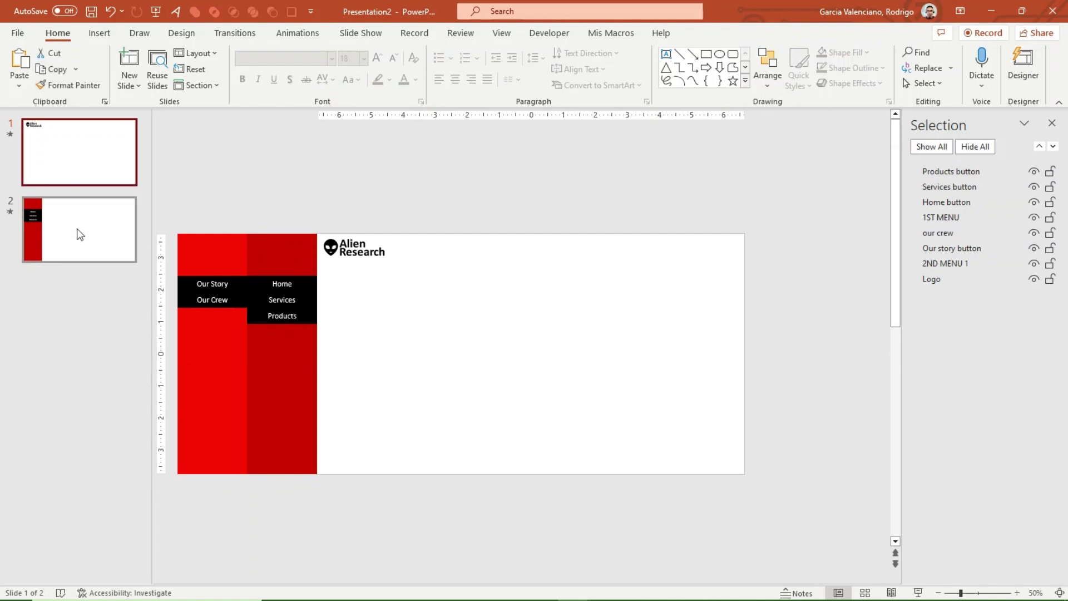
# - Copy the Our Story column to the left and rename the copy 2ND MENU 2
pyautogui.moveTo(258, 215); pyautogui.dragTo(150, 504)
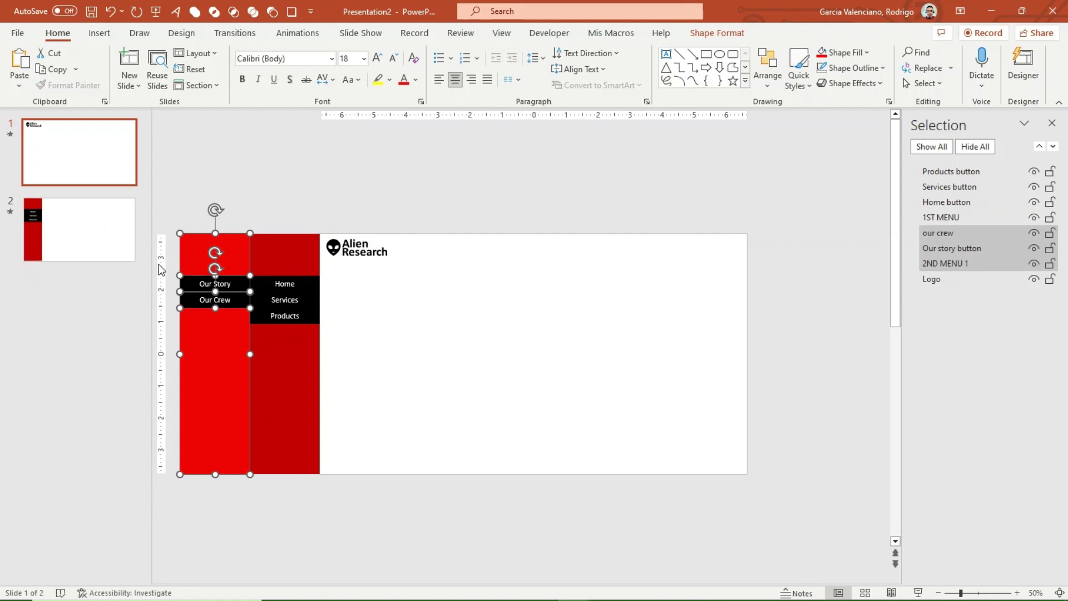
pyautogui.scroll(-2, 321, 429)
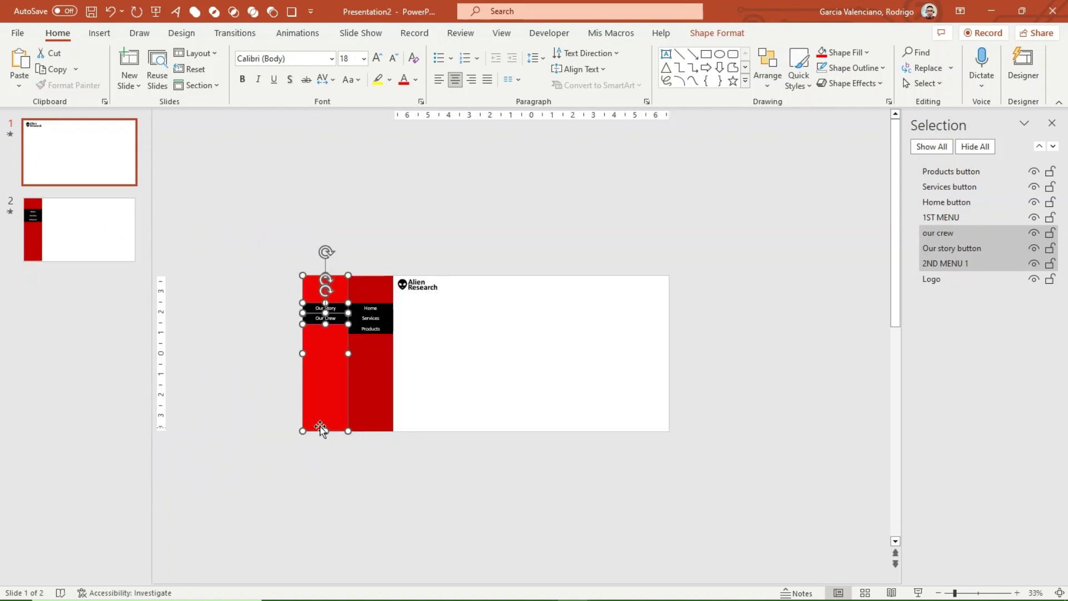
pyautogui.moveTo(334, 399); pyautogui.dragTo(285, 399)
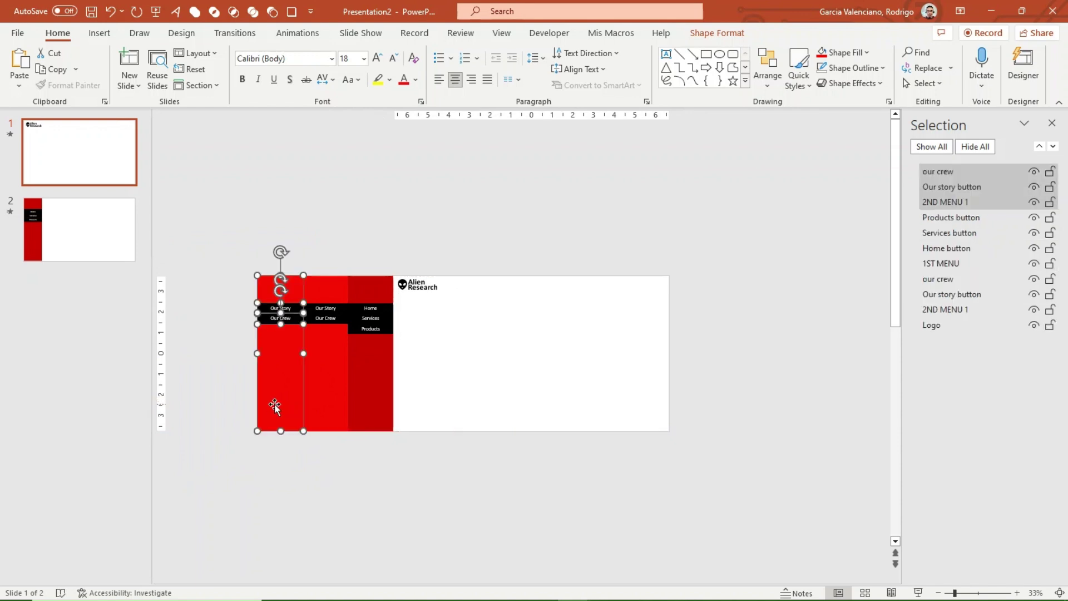
pyautogui.click(580, 202)
pyautogui.click(944, 201)
pyautogui.click(967, 202)
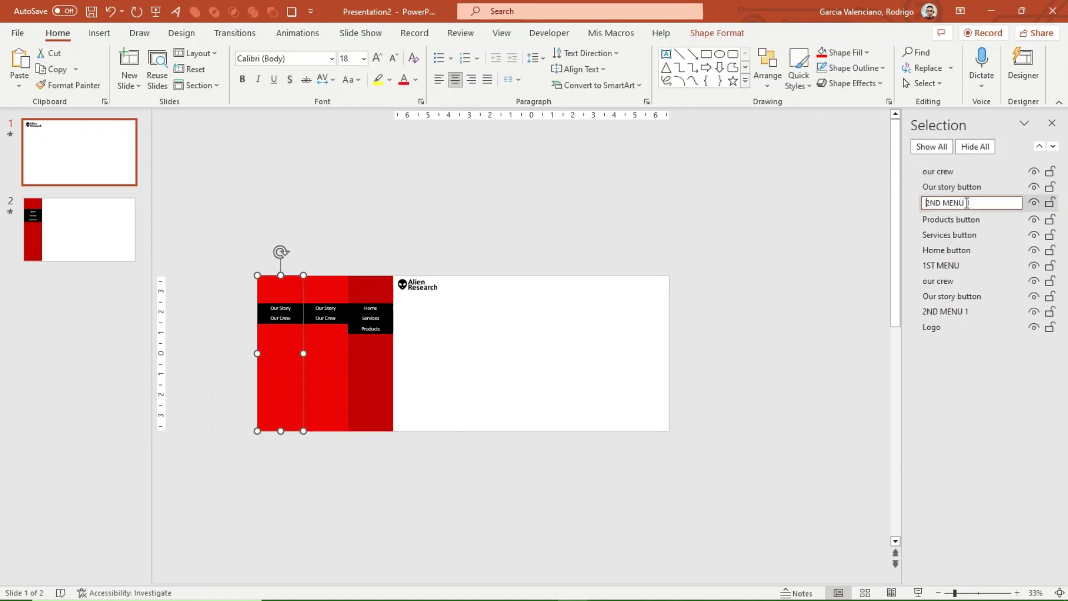
pyautogui.write('2')
pyautogui.click(242, 296)
pyautogui.scroll(5, 239, 292)
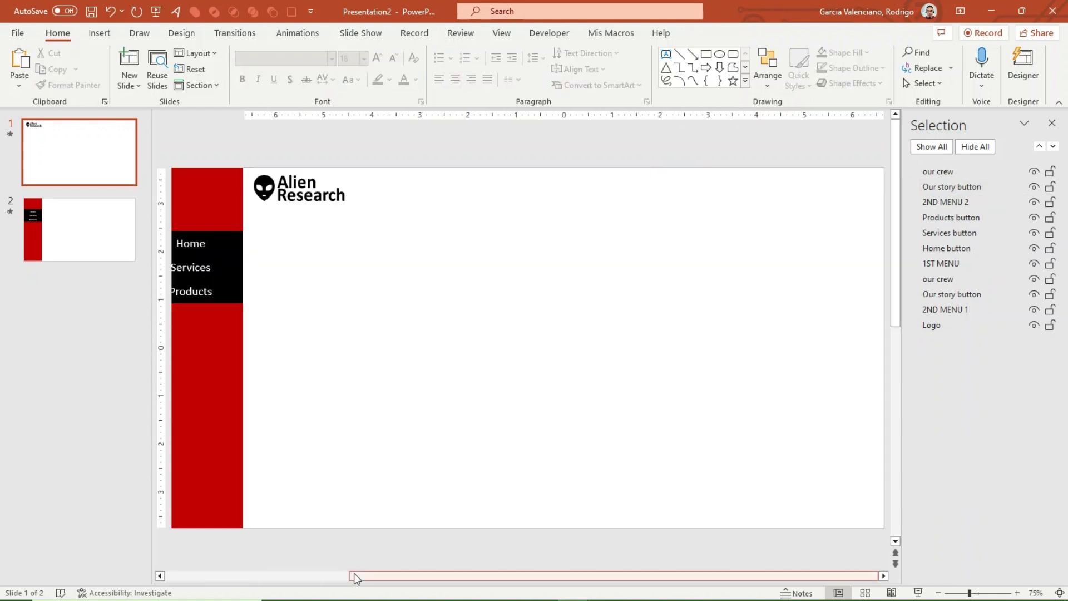
pyautogui.moveTo(240, 575); pyautogui.dragTo(166, 575)
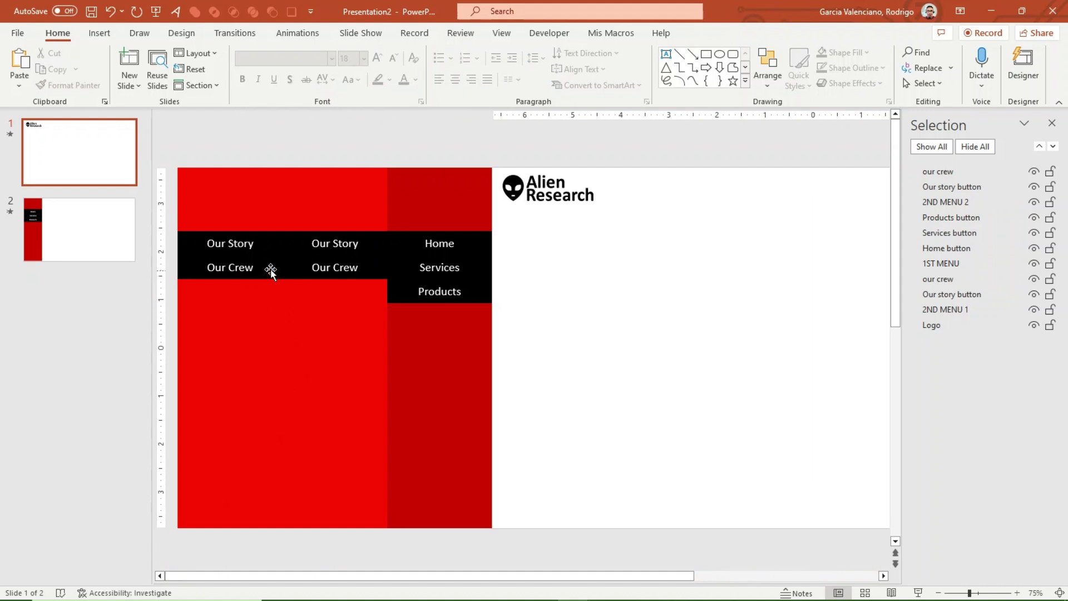
# - Add a third button and label the column's buttons Booking, Changes and Cancelations
pyautogui.click(271, 270)
pyautogui.keyDown('ctrl'); pyautogui.moveTo(271, 270); pyautogui.dragTo(270, 292); pyautogui.keyUp('ctrl')
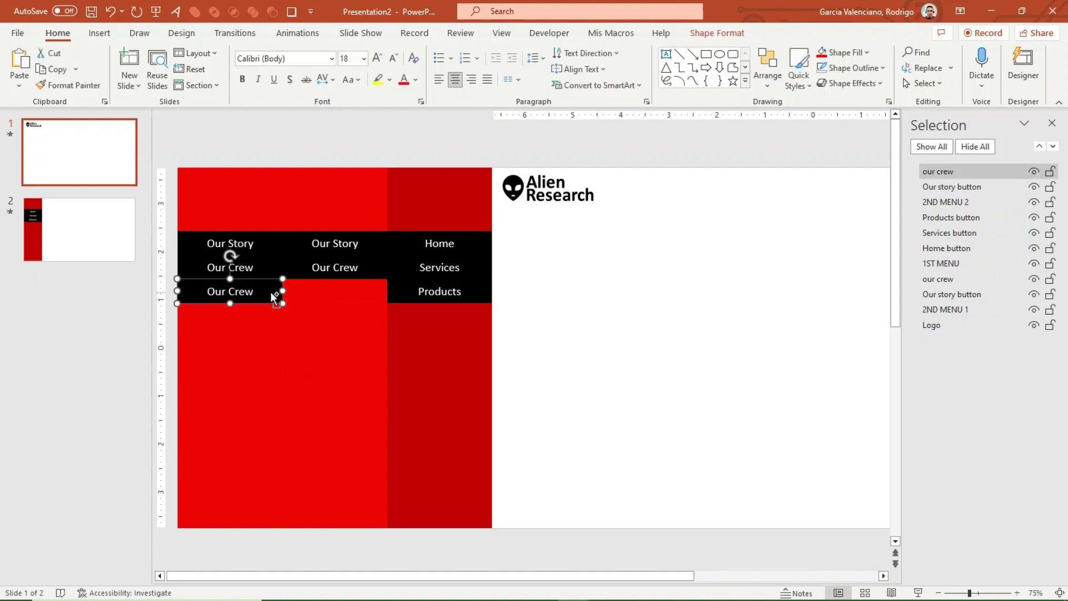
pyautogui.click(233, 243)
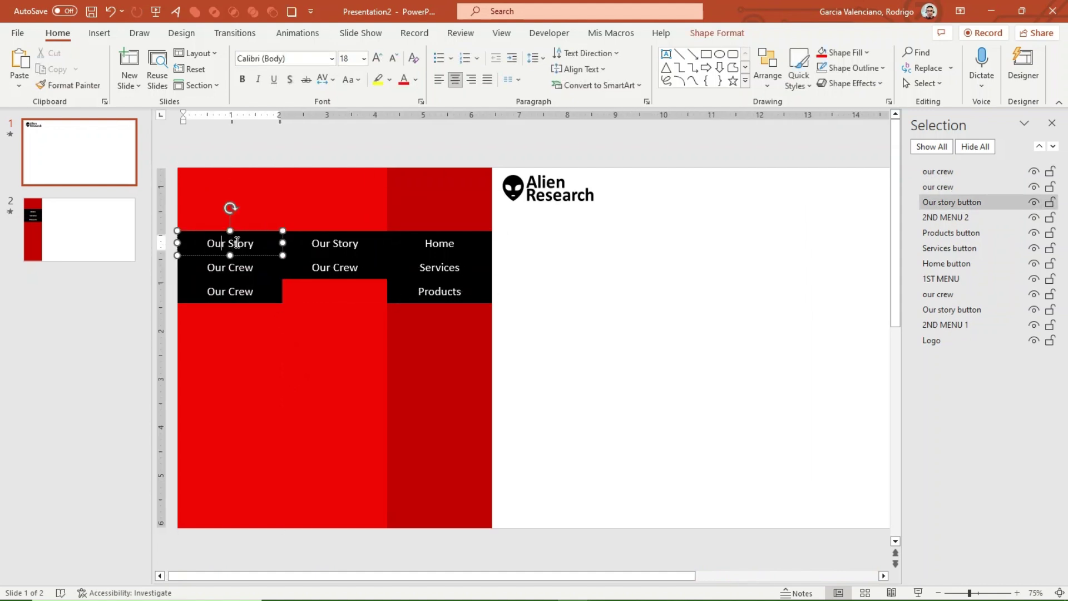
pyautogui.moveTo(215, 243); pyautogui.dragTo(256, 243)
pyautogui.write('Booking')
pyautogui.tripleClick(215, 267)
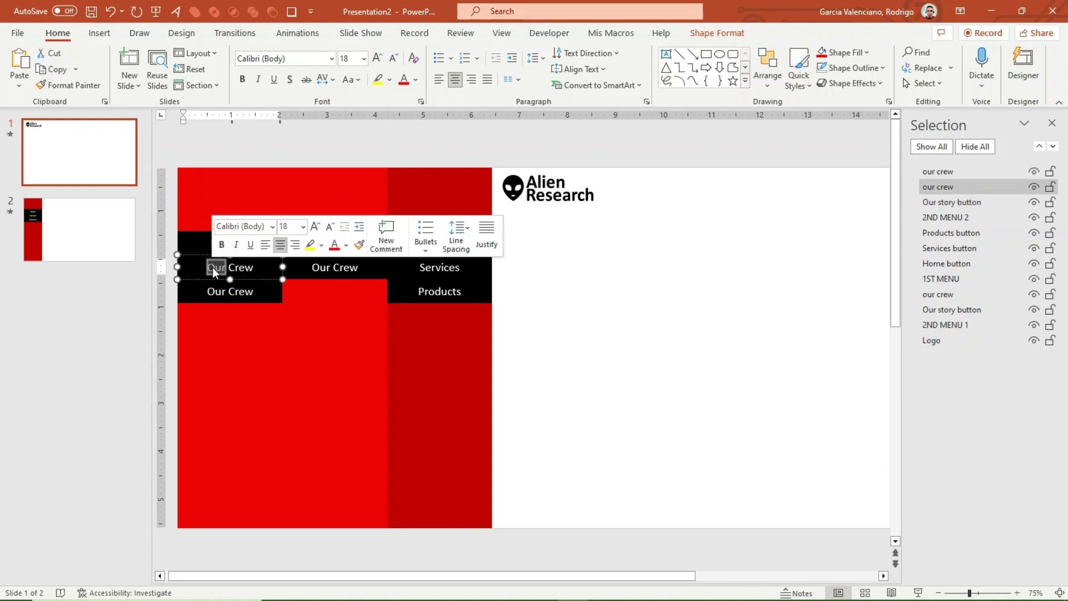
pyautogui.write('Changes')
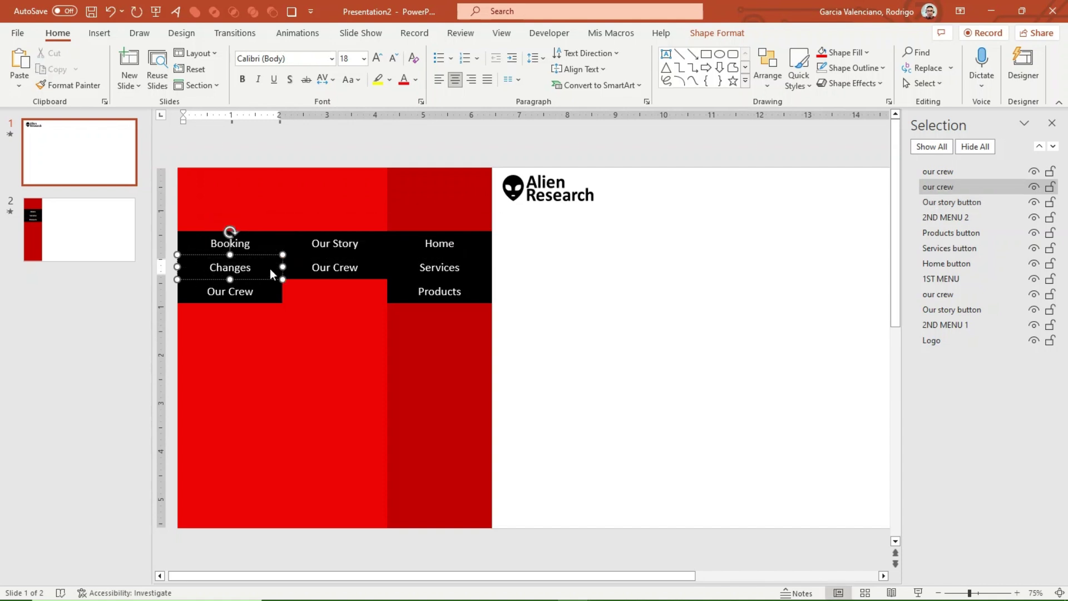
pyautogui.click(254, 291)
pyautogui.moveTo(253, 292); pyautogui.dragTo(169, 289)
pyautogui.write('Cancelations')
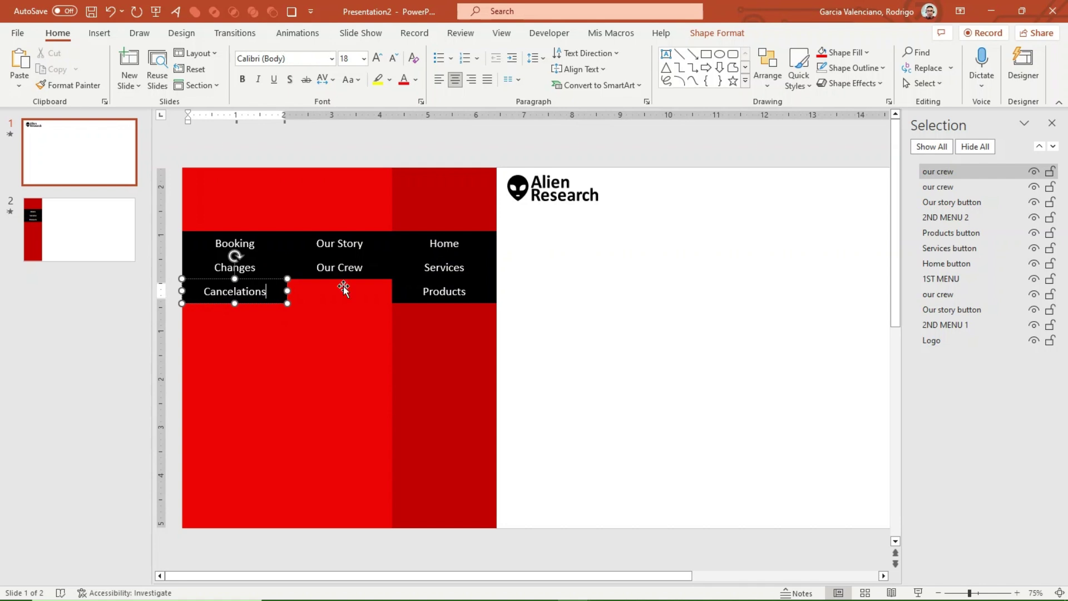
pyautogui.click(590, 293)
pyautogui.scroll(-1, 541, 334)
pyautogui.click(160, 577)
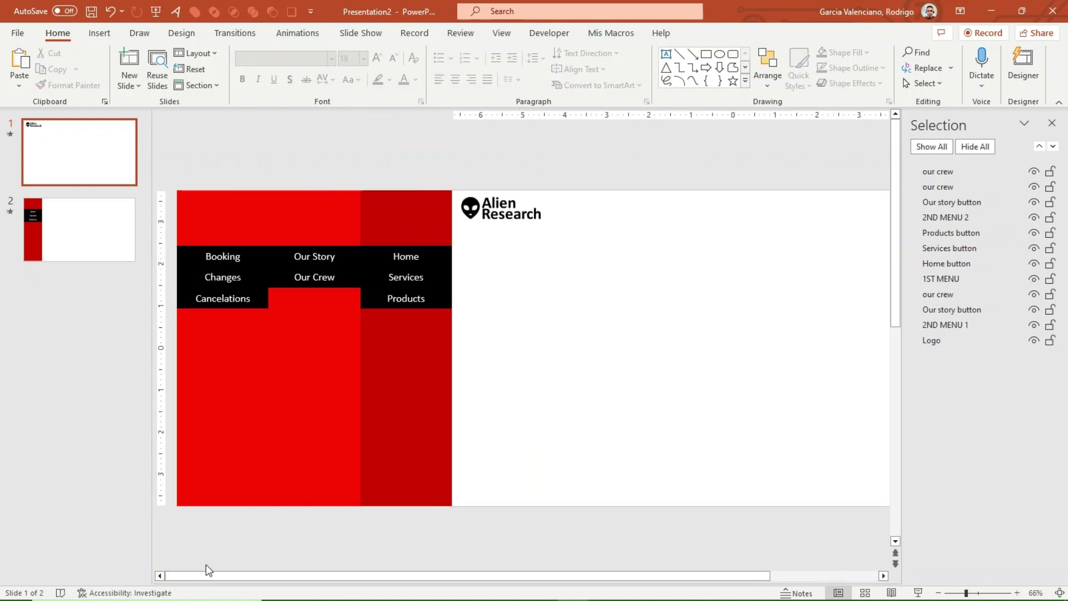
pyautogui.scroll(-1, 206, 564)
pyautogui.scroll(-1, 247, 250)
# - Duplicate the Booking column to the left and name its top button object 'Bookings'
pyautogui.click(283, 389)
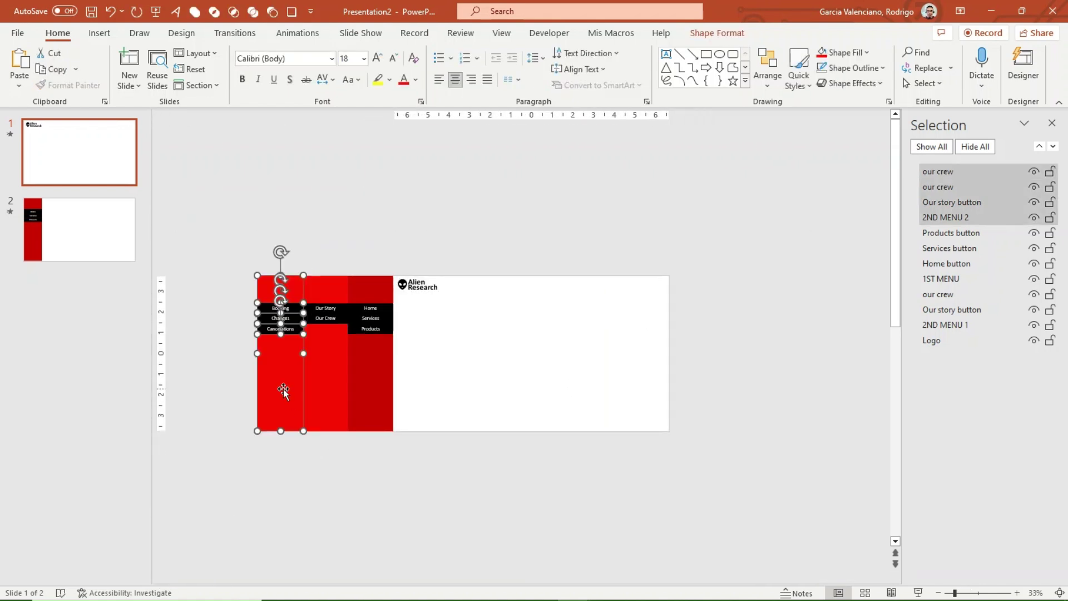
pyautogui.moveTo(283, 389); pyautogui.dragTo(239, 379)
pyautogui.click(947, 174)
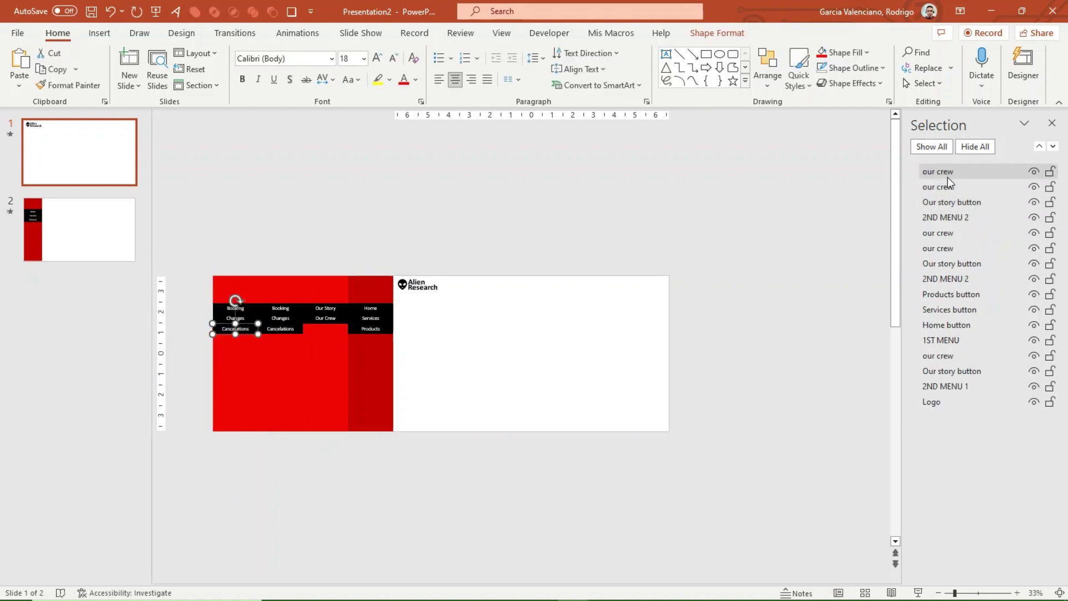
pyautogui.doubleClick(962, 188)
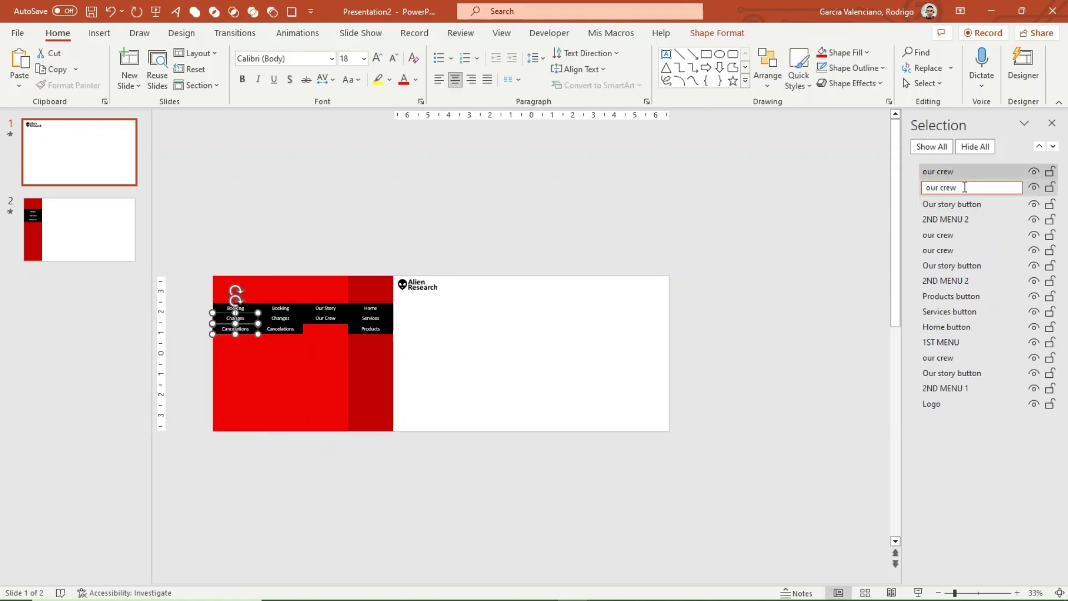
pyautogui.doubleClick(952, 263)
pyautogui.write('Bookings')
pyautogui.click(937, 249)
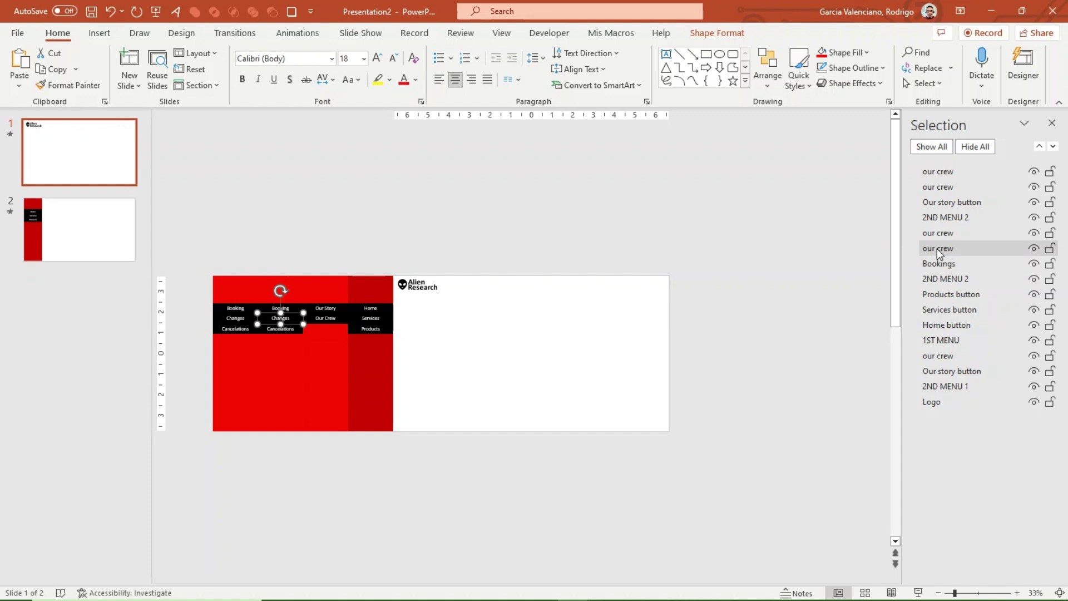
# - Name the next button objects 'changes' and 'cancelations', then move the Booking column objects lower in the layer order
pyautogui.click(960, 250)
pyautogui.write('changes')
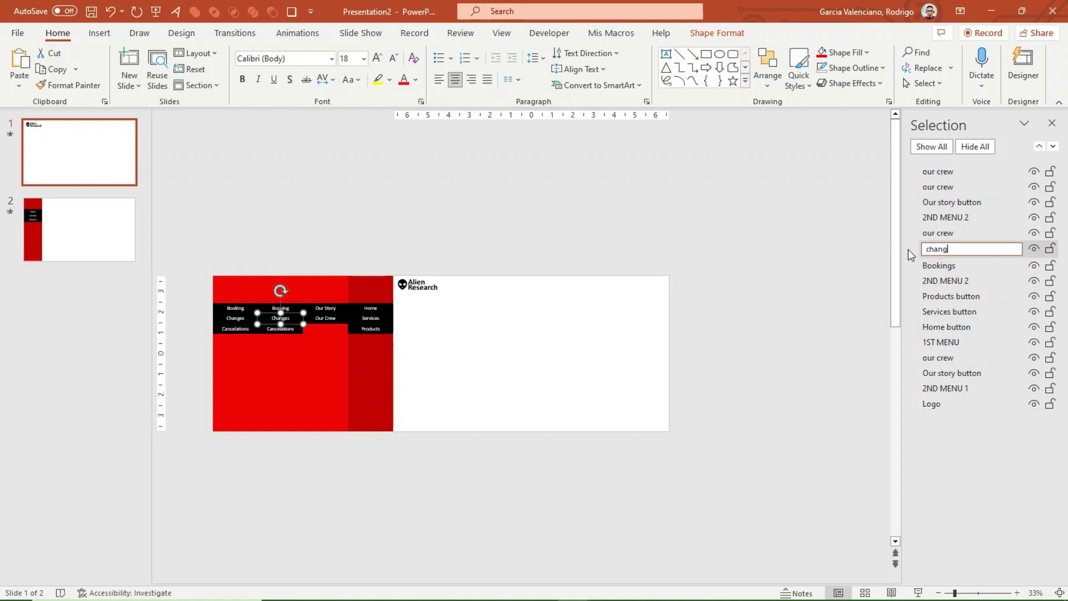
pyautogui.click(934, 234)
pyautogui.click(947, 237)
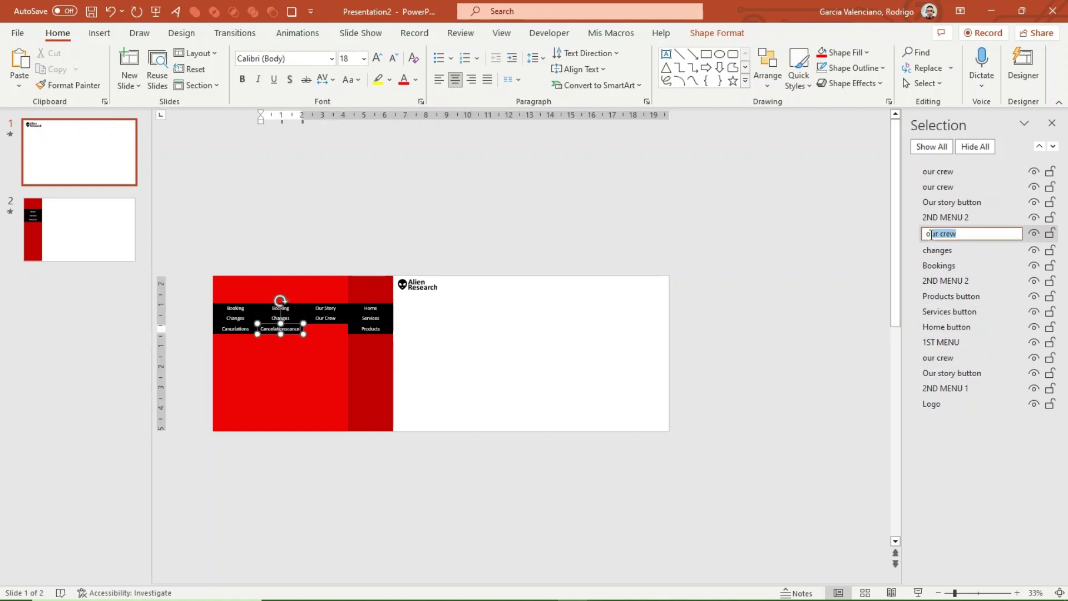
pyautogui.write('cancelations')
pyautogui.press('Return')
pyautogui.keyDown('shift'); pyautogui.click(946, 280); pyautogui.keyUp('shift')
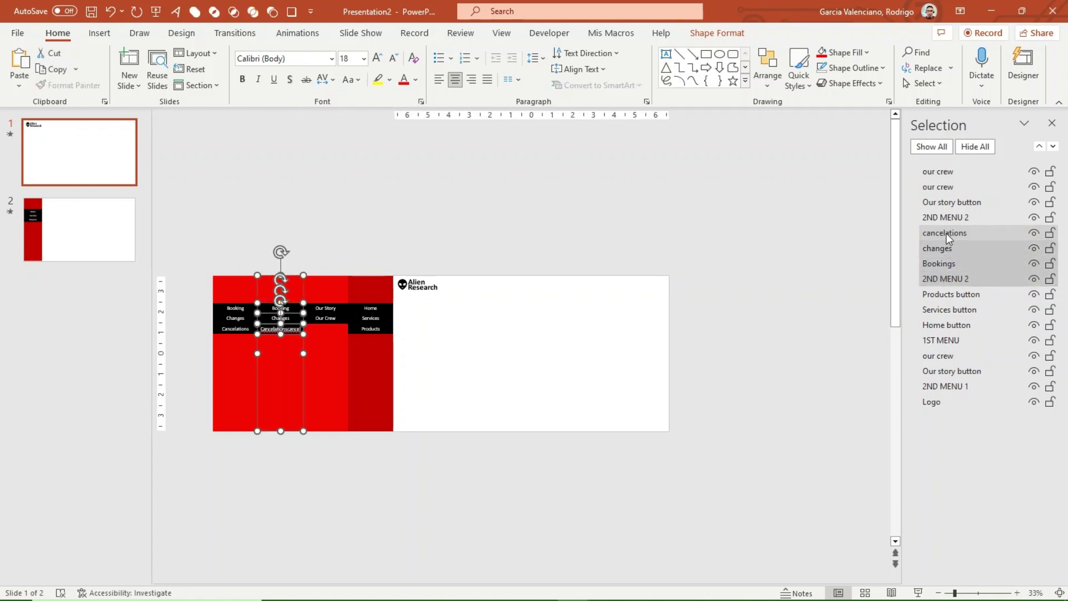
pyautogui.moveTo(946, 280); pyautogui.dragTo(946, 396)
# - Name the new column's objects '2ND MENU 3', 'hotels' and 'cars'
pyautogui.doubleClick(977, 218)
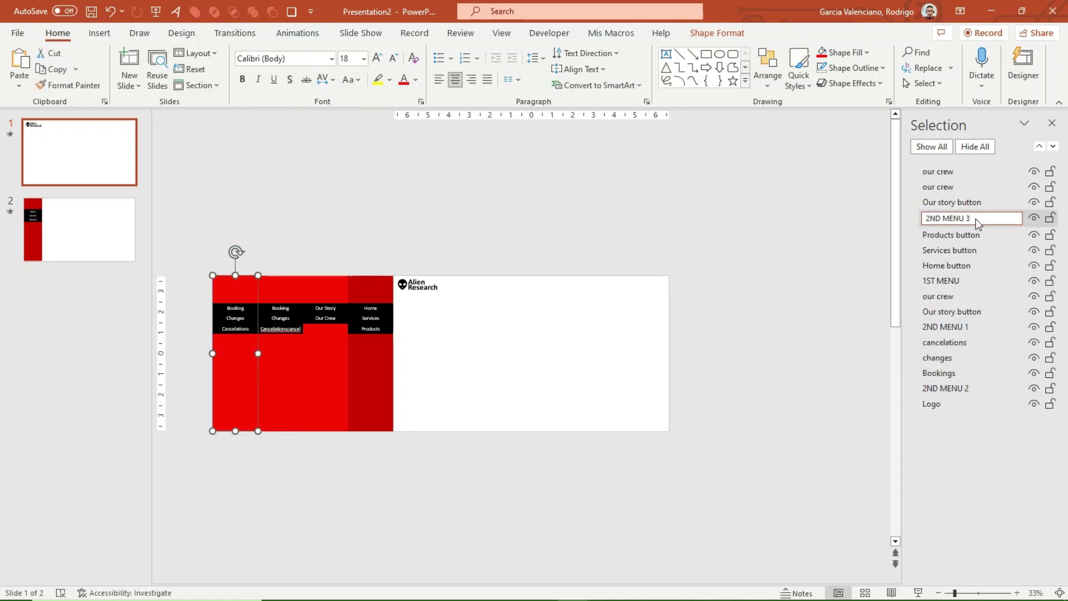
pyautogui.click(236, 308)
pyautogui.scroll(5, 235, 311)
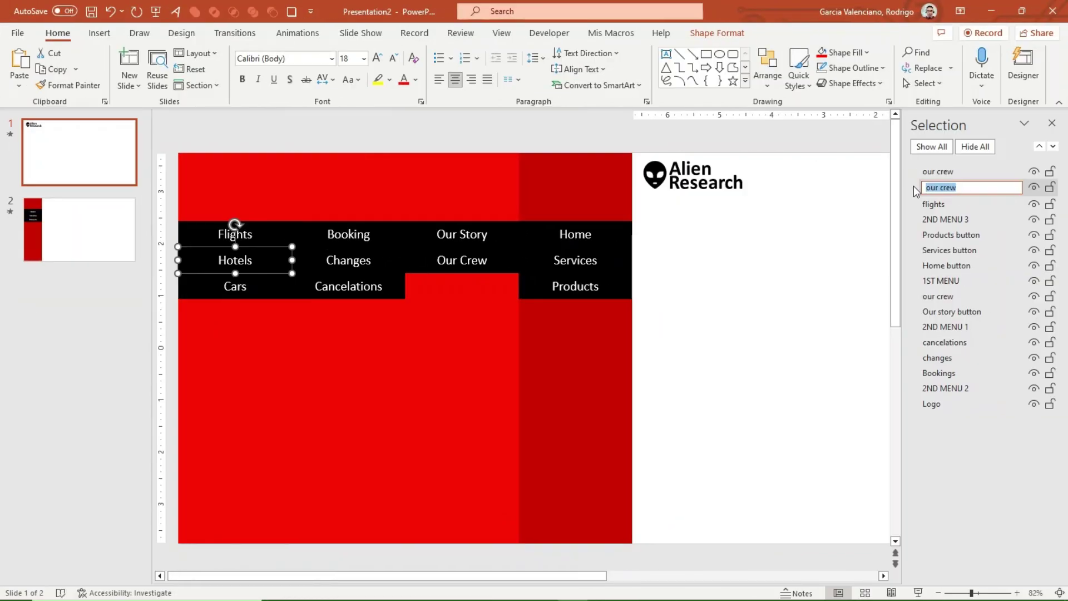
pyautogui.write('hotels')
pyautogui.doubleClick(932, 172)
pyautogui.write('cars')
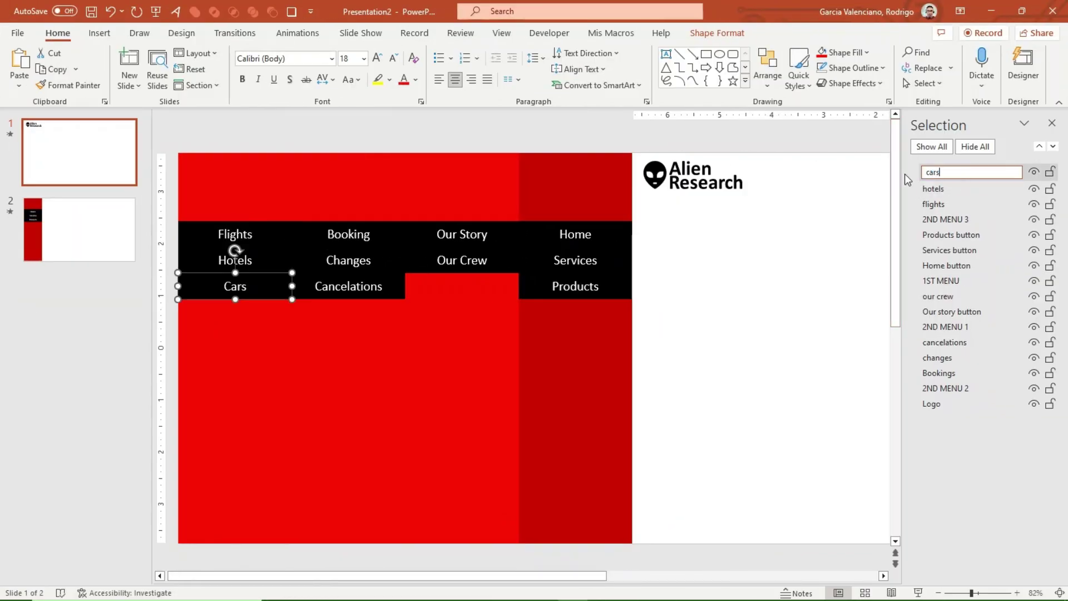
pyautogui.click(887, 186)
# - Move the 2ND MENU 3 column and its Flights, Hotels, Cars objects lower in the stacking order
pyautogui.scroll(-1, 780, 338)
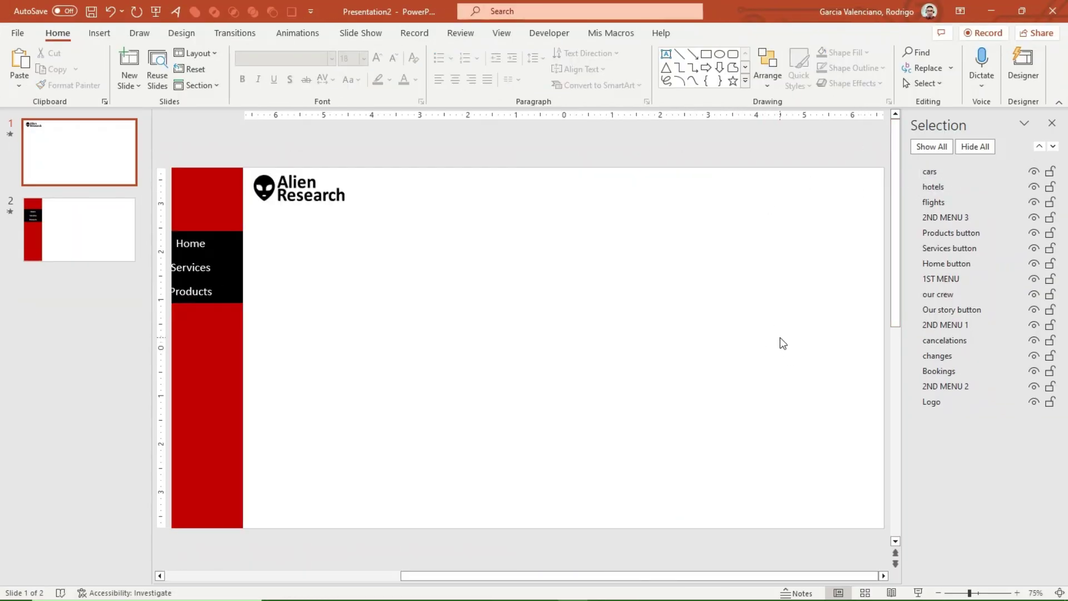
pyautogui.moveTo(409, 575); pyautogui.dragTo(129, 551)
pyautogui.click(946, 217)
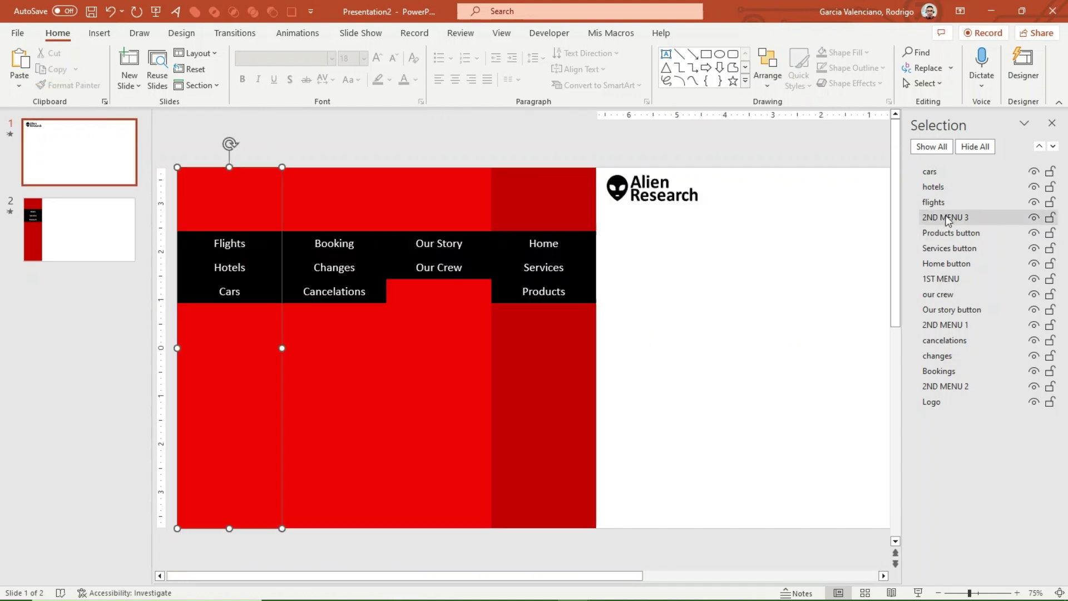
pyautogui.keyDown('shift'); pyautogui.click(952, 174); pyautogui.keyUp('shift')
pyautogui.moveTo(952, 179); pyautogui.dragTo(946, 394)
# - Add another new slide after slide 2, then return to slide 2
pyautogui.click(89, 274)
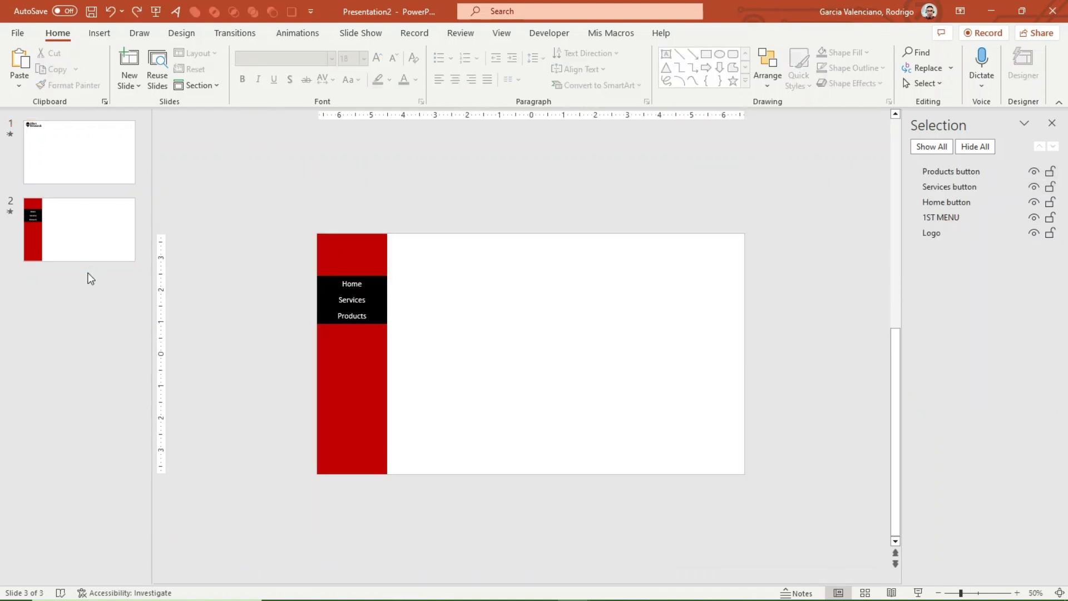
pyautogui.press('Return')
pyautogui.press('Return')
pyautogui.press('Return')
pyautogui.click(88, 276)
pyautogui.click(90, 248)
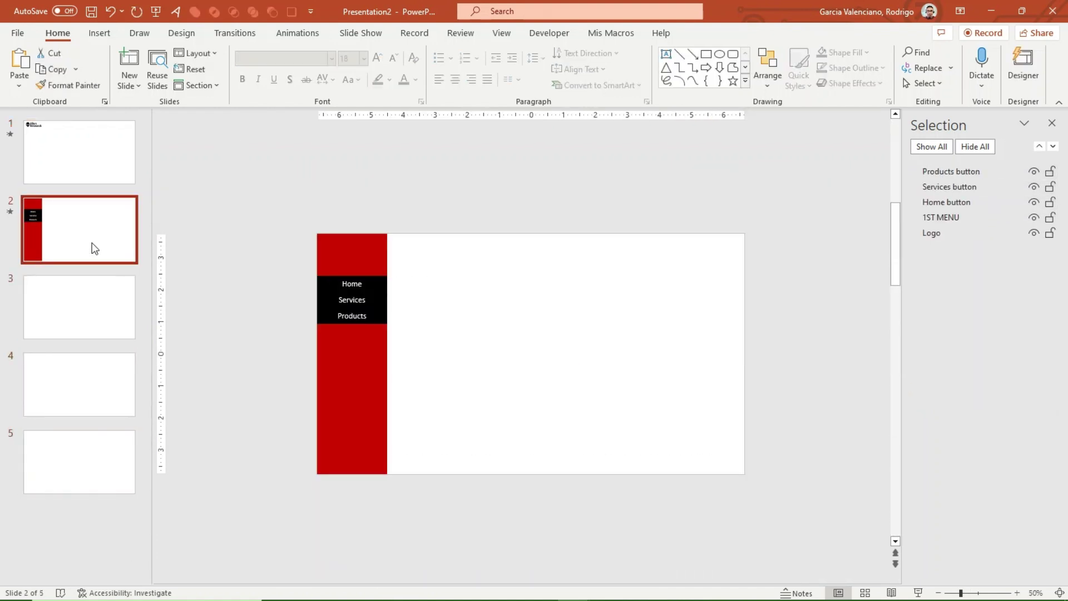
# - Give slide 2's Home button a hyperlink action to Slide 3
pyautogui.click(325, 286)
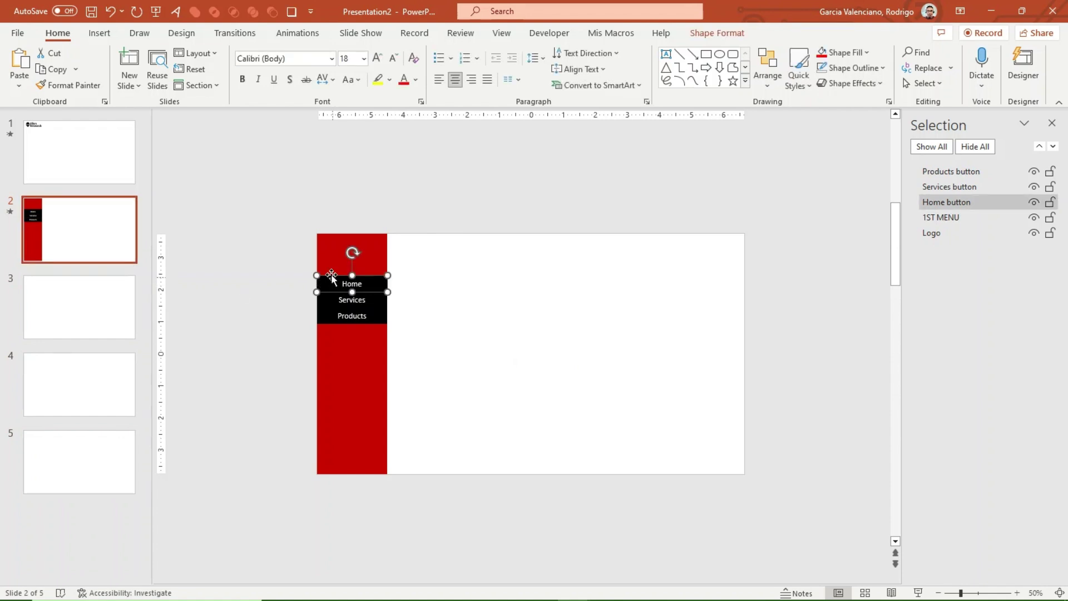
pyautogui.click(101, 34)
pyautogui.click(624, 82)
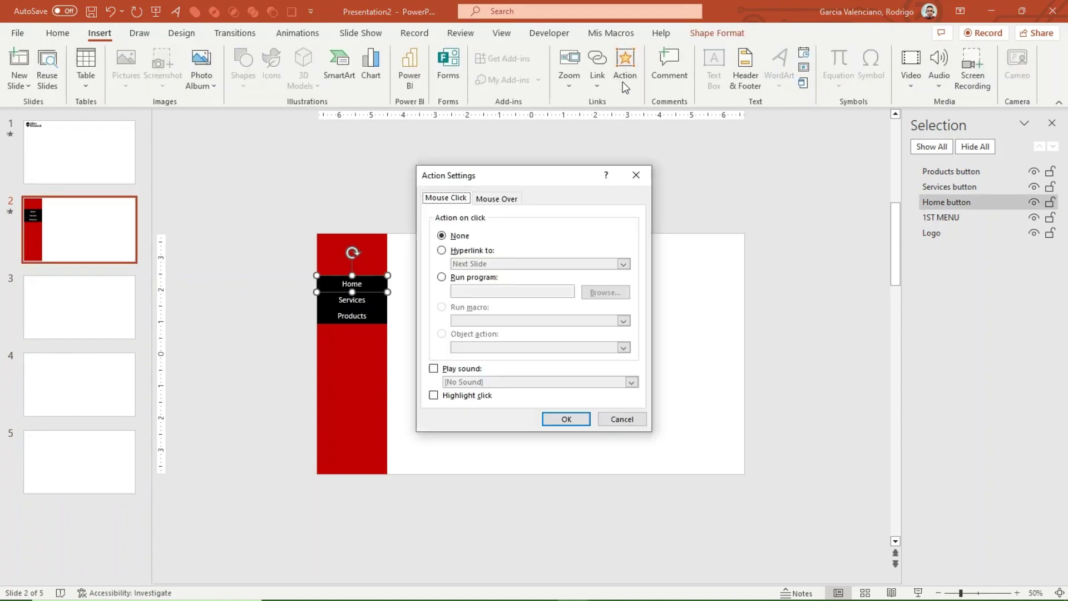
pyautogui.click(442, 251)
pyautogui.click(471, 264)
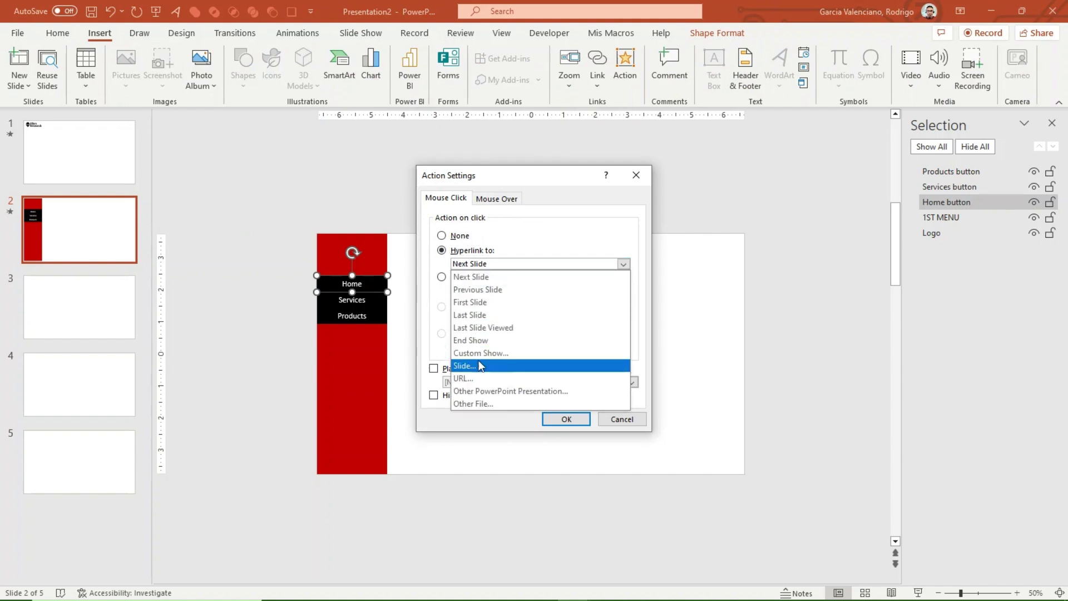
pyautogui.click(480, 365)
pyautogui.click(398, 262)
pyautogui.click(591, 382)
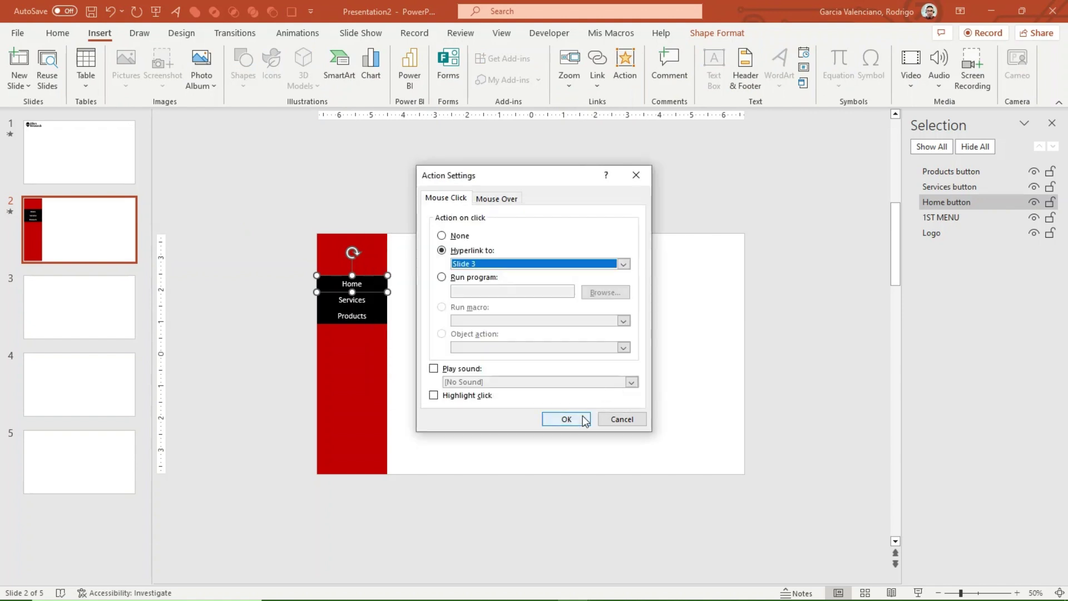
pyautogui.click(583, 420)
# - Link the Services button to Slide 4
pyautogui.click(384, 303)
pyautogui.click(624, 66)
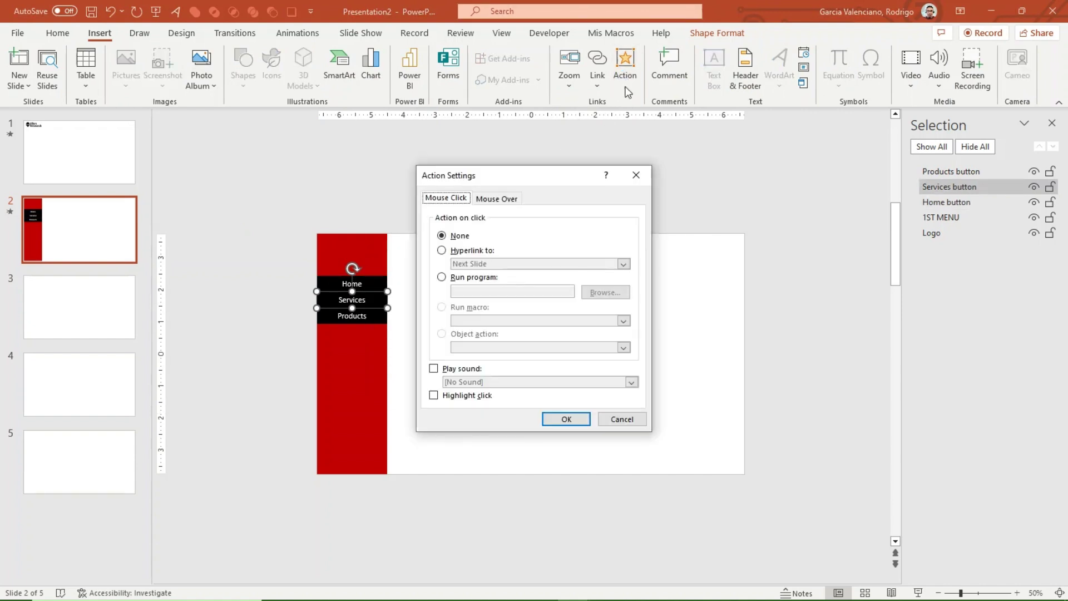
pyautogui.click(442, 251)
pyautogui.click(472, 264)
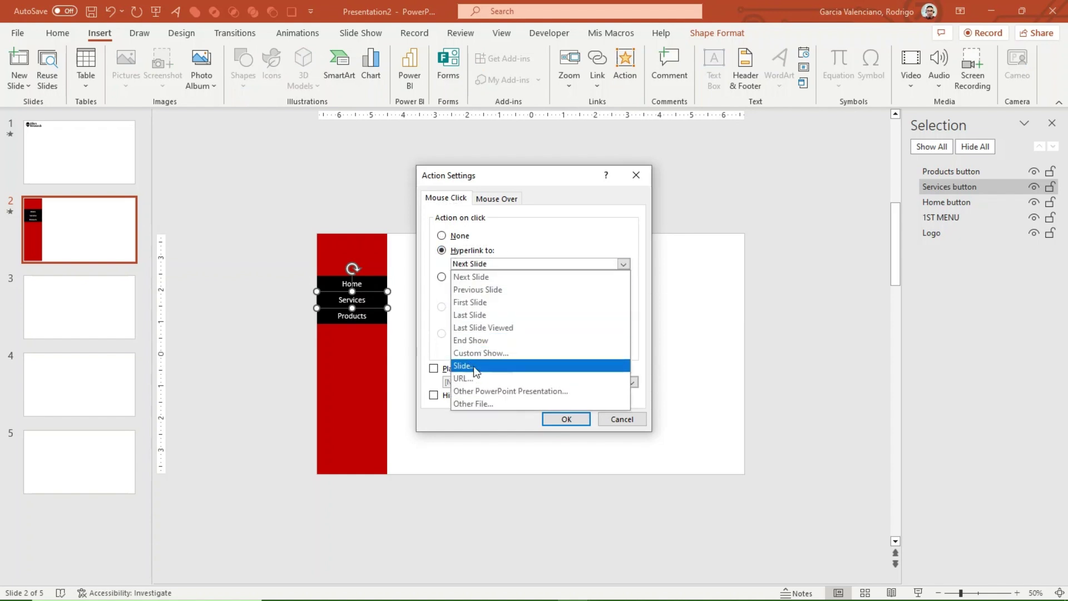
pyautogui.click(472, 366)
pyautogui.click(416, 271)
pyautogui.click(610, 381)
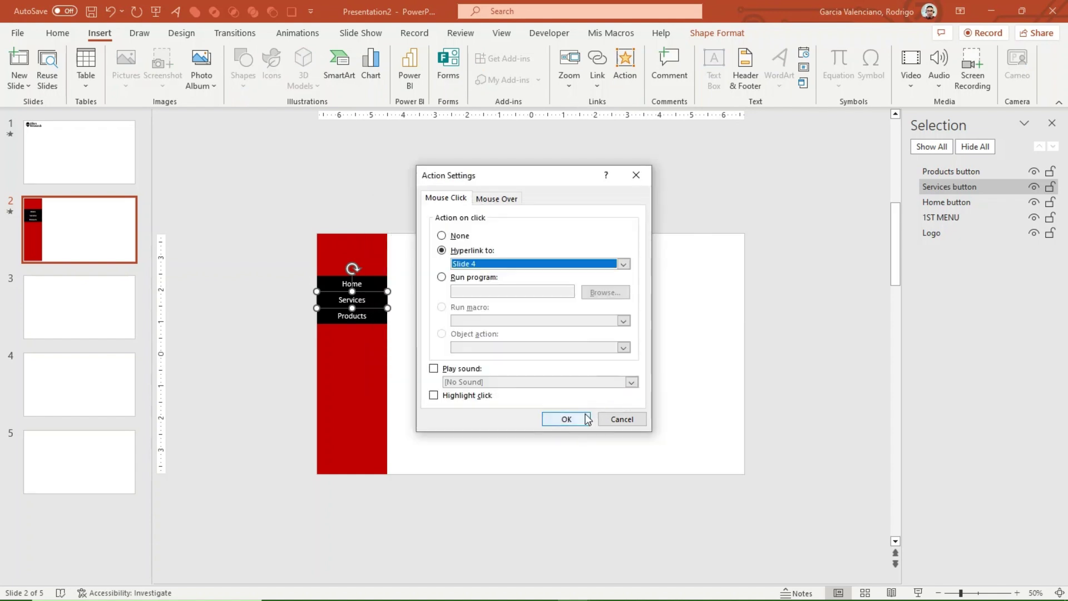
pyautogui.click(584, 420)
# - Link the Products button to Slide 5, then select every object on slide 2
pyautogui.click(385, 320)
pyautogui.click(624, 67)
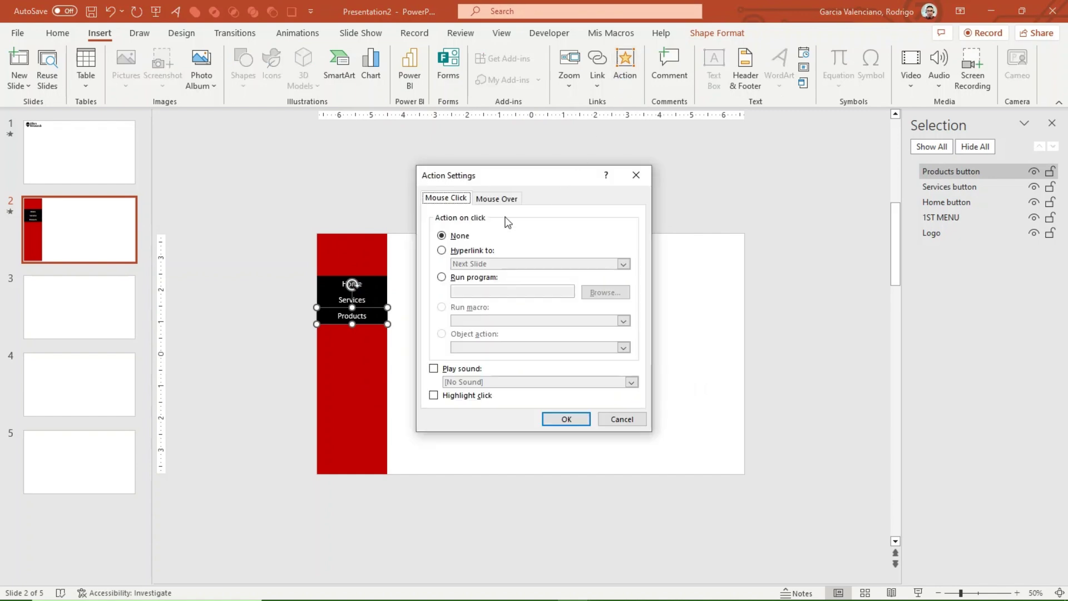
pyautogui.click(455, 255)
pyautogui.click(534, 263)
pyautogui.click(472, 362)
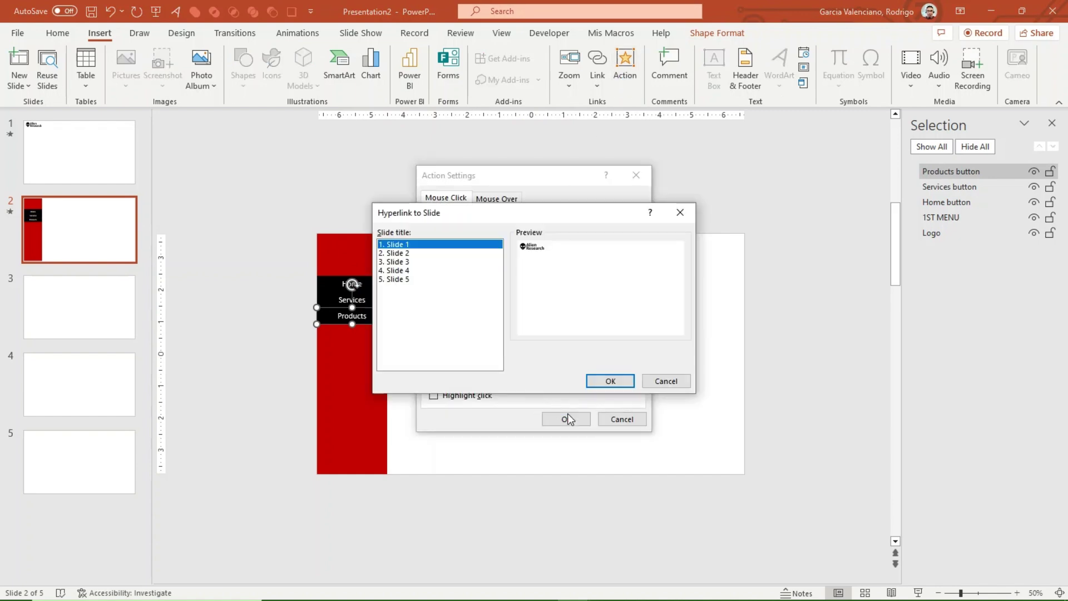
pyautogui.click(439, 280)
pyautogui.click(610, 381)
pyautogui.click(566, 420)
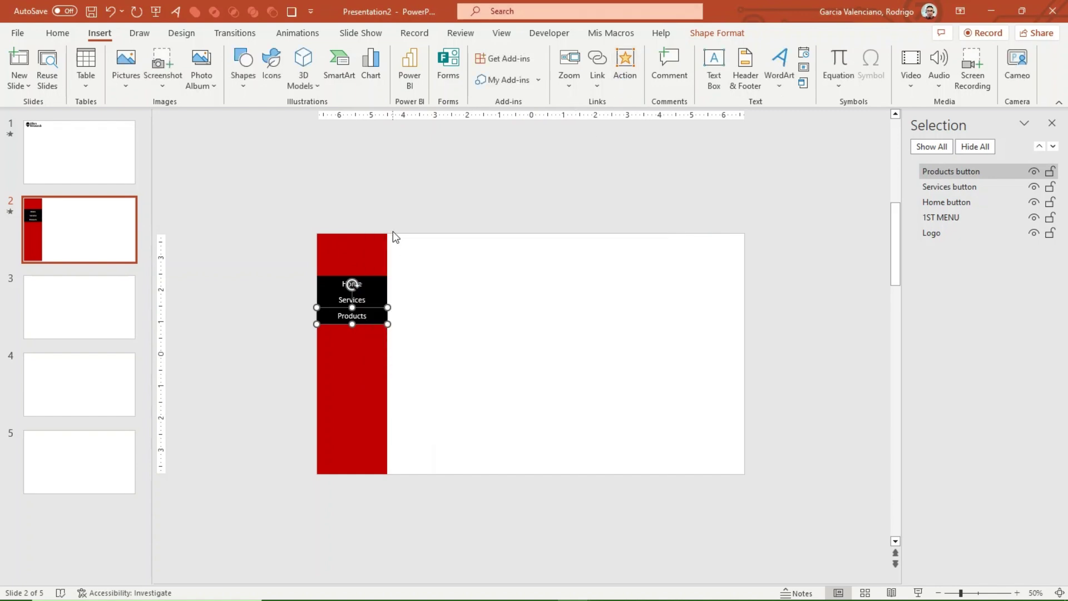
pyautogui.click(273, 207)
pyautogui.moveTo(273, 208); pyautogui.dragTo(402, 486)
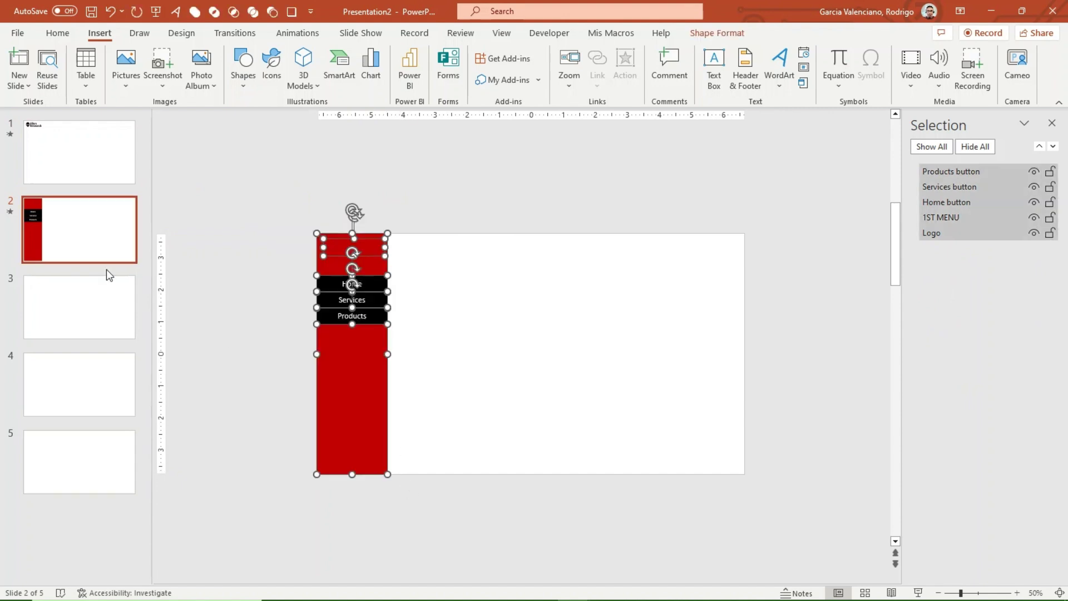
# - Replace the empty placeholders on slides 3, 4 and 5 with the pasted red menu
pyautogui.click(117, 310)
pyautogui.hotkey('ctrl', 'a')
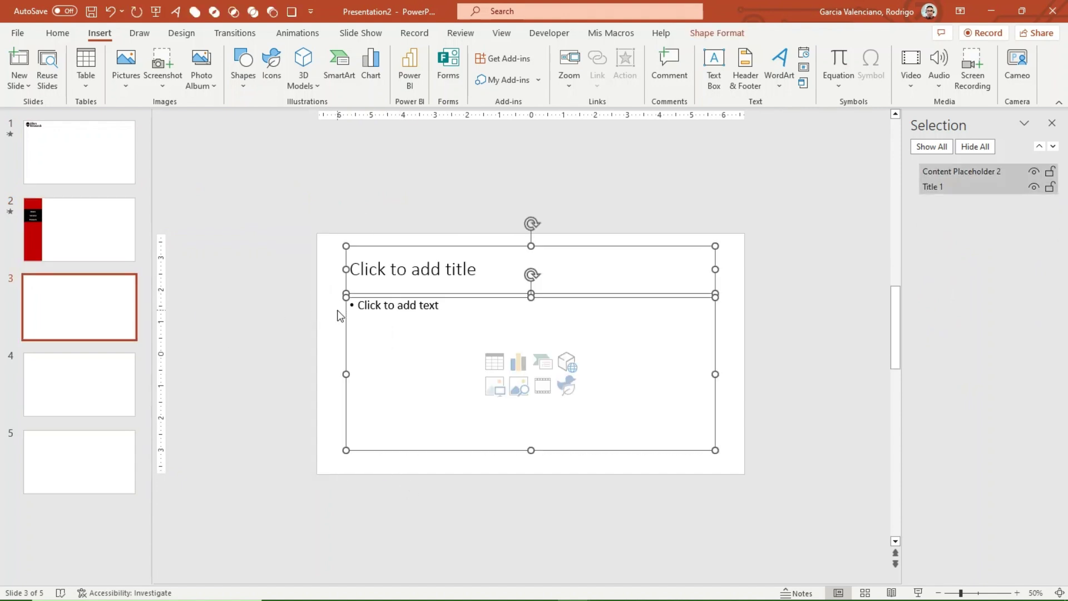
pyautogui.press('Delete')
pyautogui.hotkey('ctrl', 'v')
pyautogui.click(75, 392)
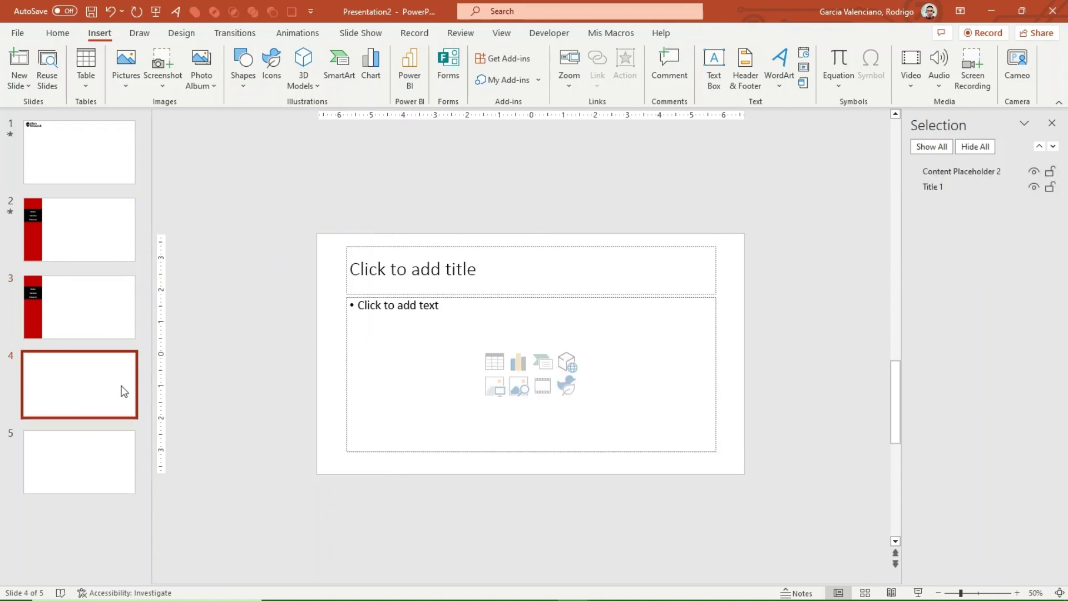
pyautogui.hotkey('ctrl', 'a')
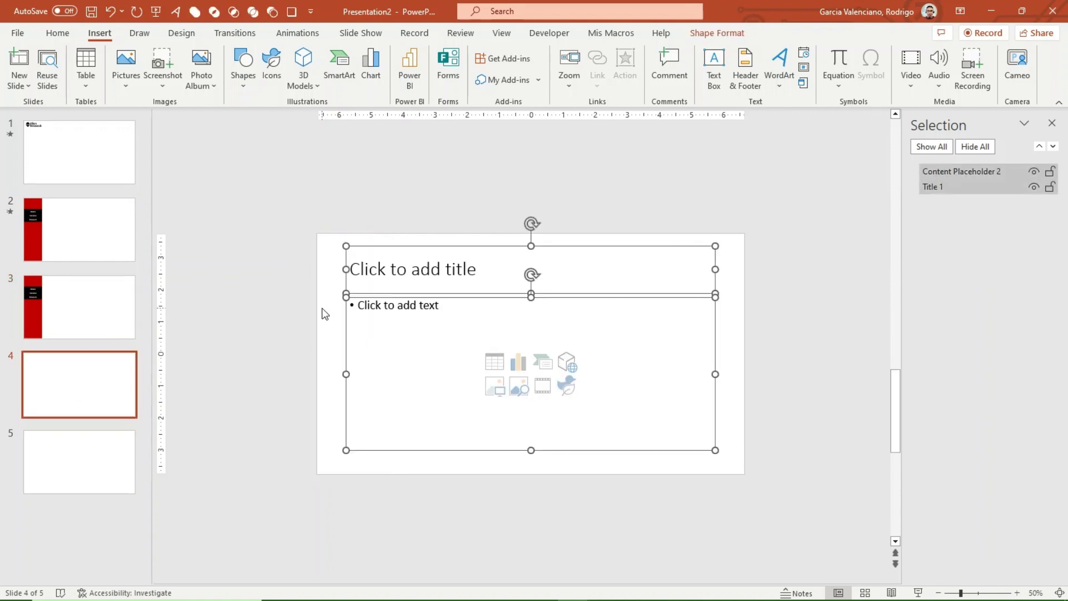
pyautogui.press('Delete')
pyautogui.hotkey('ctrl', 'v')
pyautogui.click(109, 457)
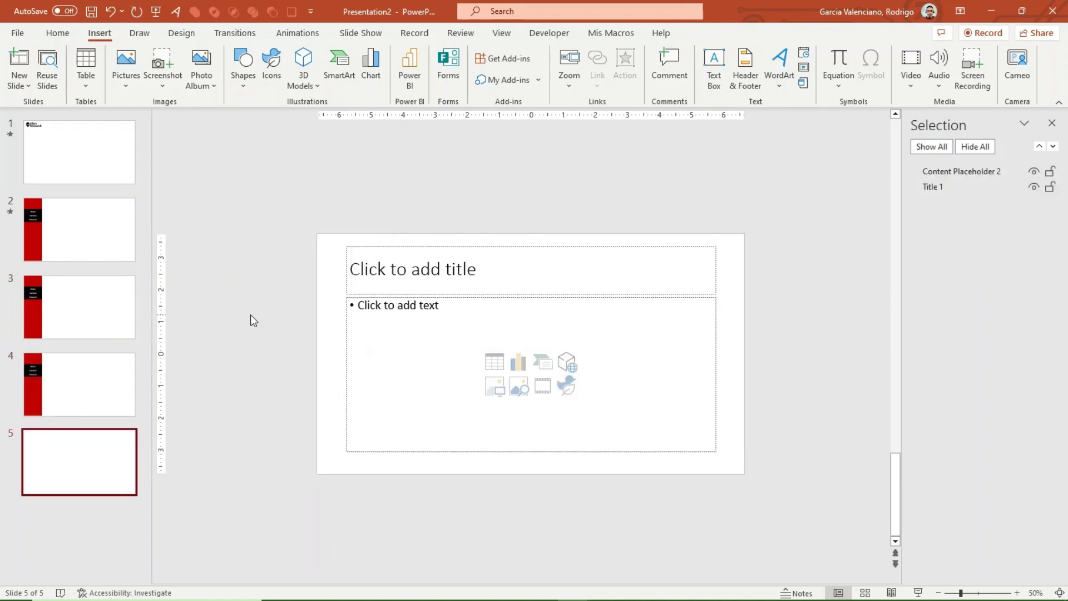
pyautogui.hotkey('ctrl', 'a')
pyautogui.press('Delete')
pyautogui.hotkey('ctrl', 'v')
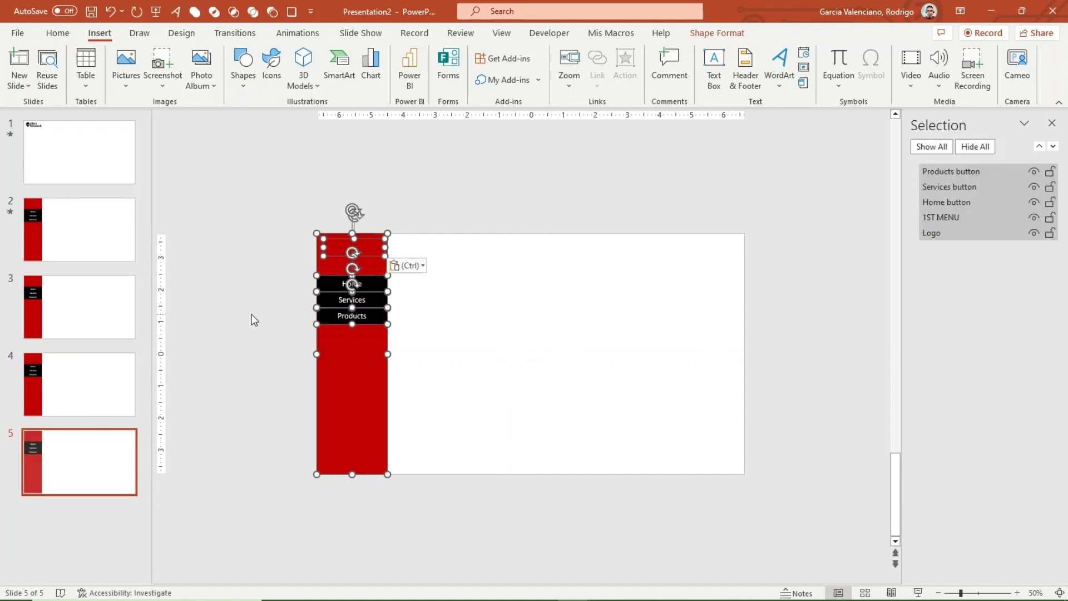
# - Paste slide 1's Our Story/Our Crew column on slide 3 beside the menu, layered beneath 1ST MENU
pyautogui.click(91, 175)
pyautogui.moveTo(300, 210); pyautogui.dragTo(397, 487)
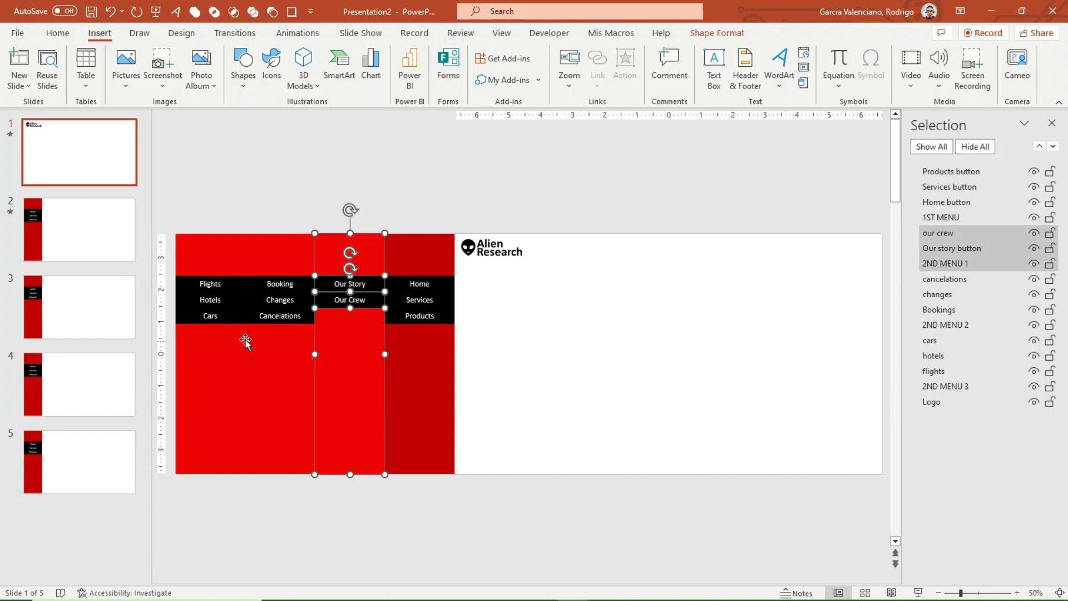
pyautogui.click(88, 299)
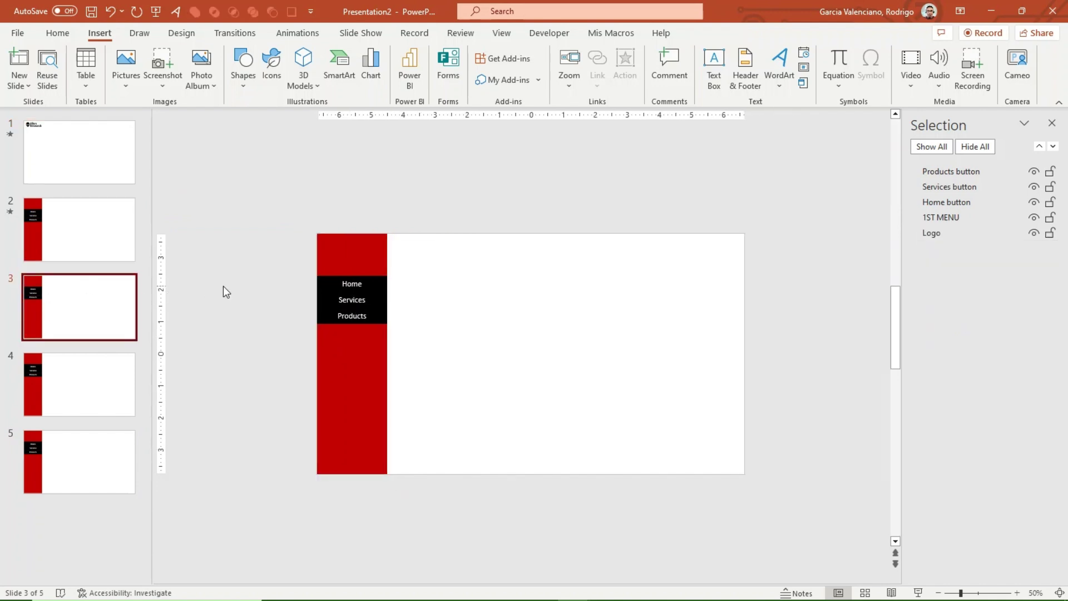
pyautogui.hotkey('ctrl', 'v')
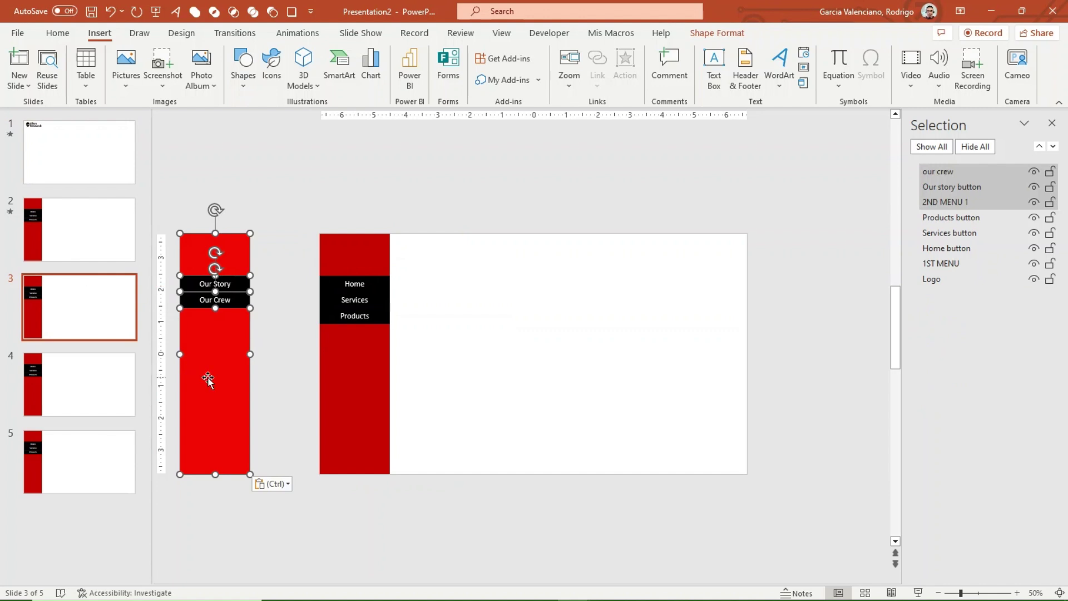
pyautogui.moveTo(208, 379); pyautogui.dragTo(410, 398)
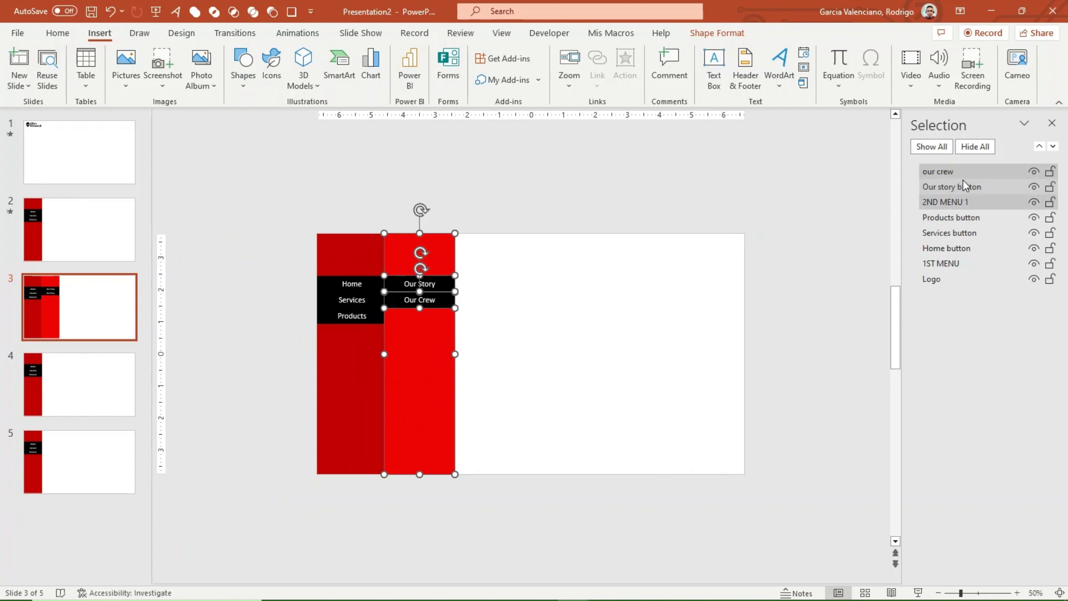
pyautogui.moveTo(965, 176); pyautogui.dragTo(966, 269)
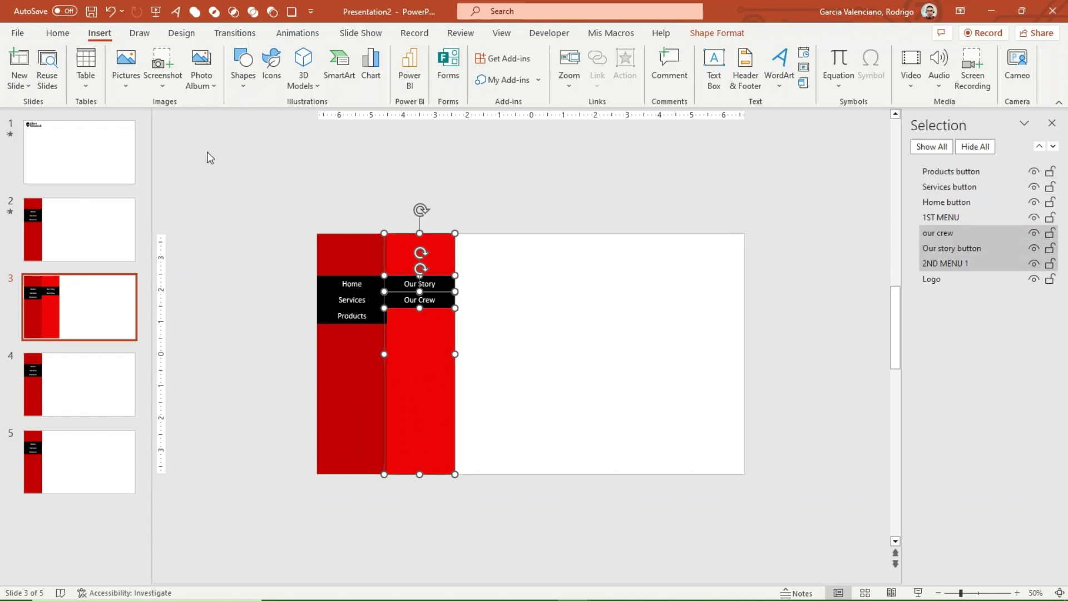
pyautogui.press('Right')
pyautogui.press('Right')
pyautogui.press('Right')
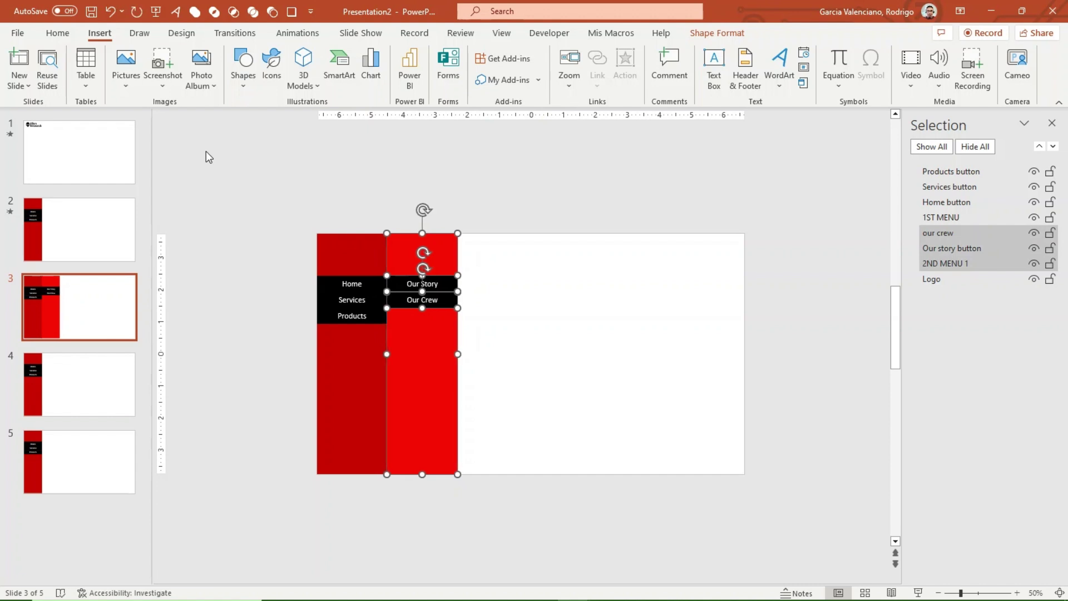
# - Copy the Bookings/Changes/Cancelations column onto slide 4 beside the main menu, beneath 1ST MENU
pyautogui.click(85, 155)
pyautogui.moveTo(230, 200); pyautogui.dragTo(326, 484)
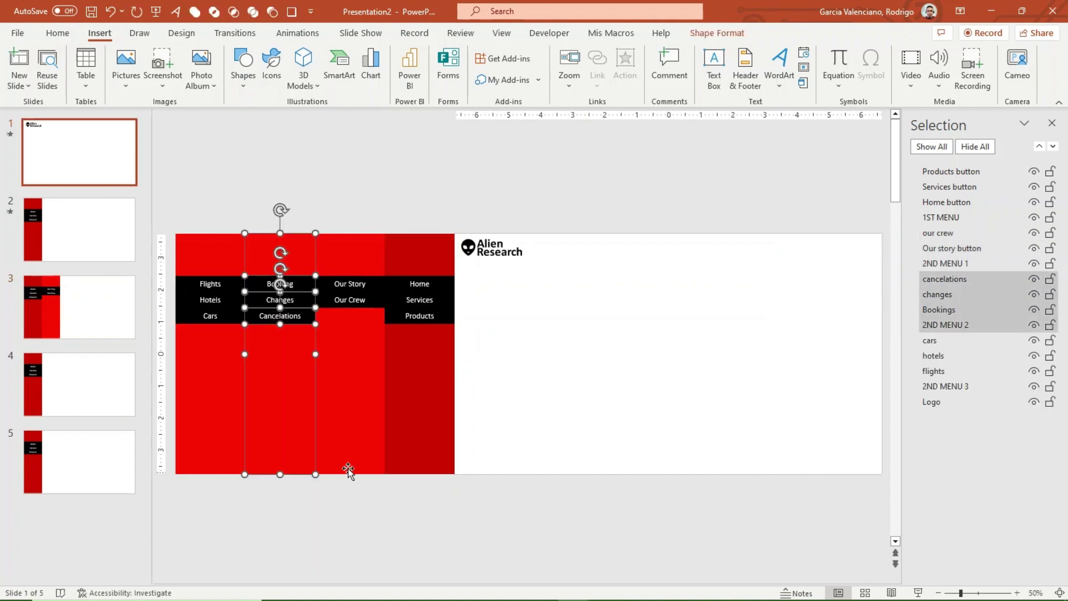
pyautogui.hotkey('ctrl', 'c')
pyautogui.click(87, 391)
pyautogui.hotkey('ctrl', 'v')
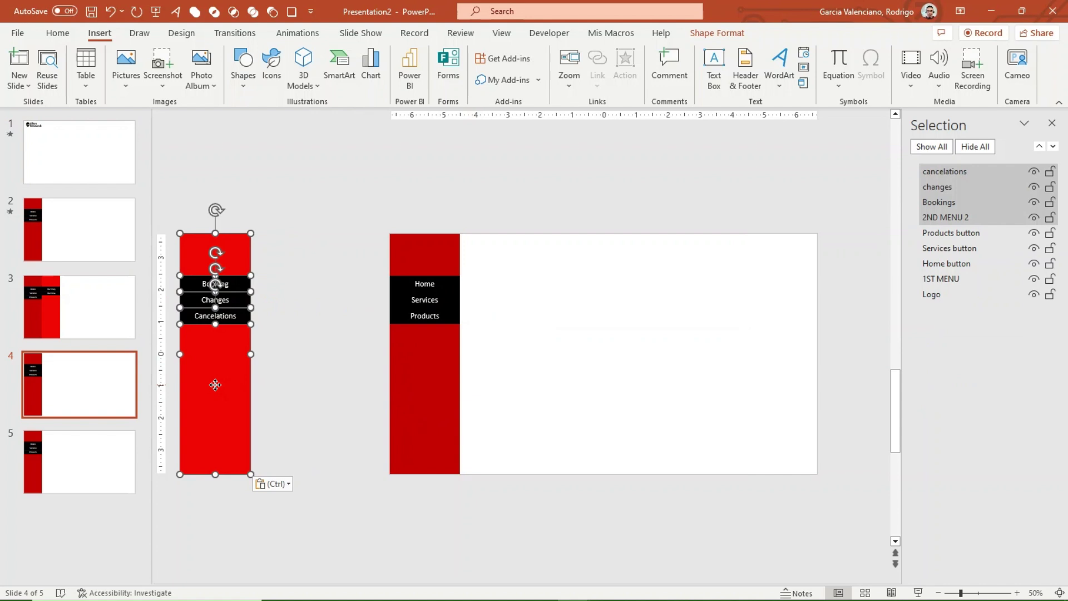
pyautogui.moveTo(215, 384); pyautogui.dragTo(489, 398)
pyautogui.moveTo(946, 171); pyautogui.dragTo(955, 279)
# - Copy the Flights/Hotels/Cars column onto slide 5 beside the main menu, beneath 1ST MENU
pyautogui.click(109, 159)
pyautogui.moveTo(251, 223); pyautogui.dragTo(169, 478)
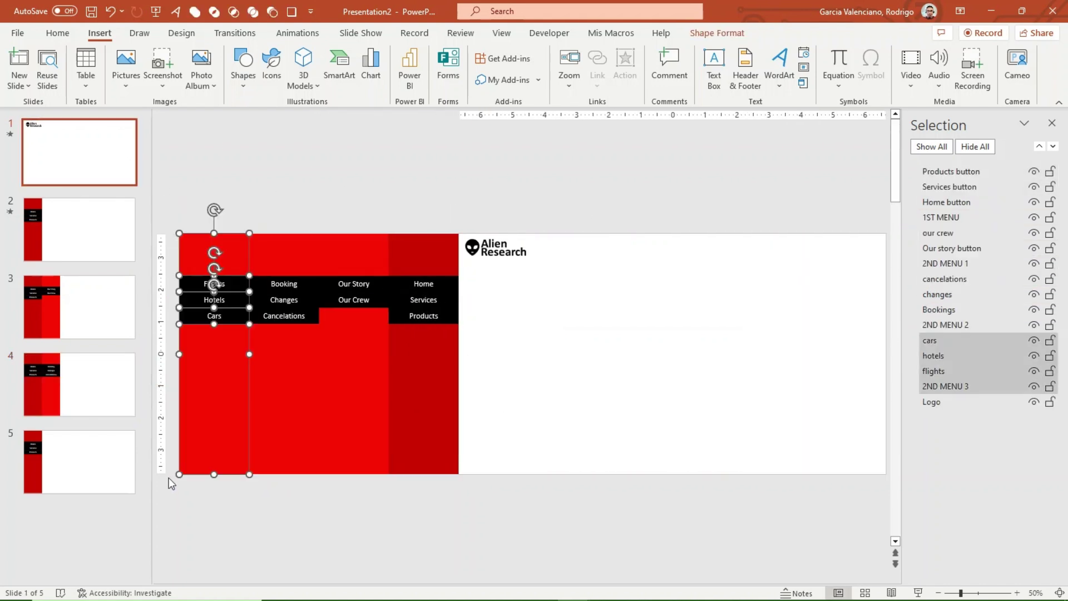
pyautogui.hotkey('ctrl', 'c')
pyautogui.click(95, 465)
pyautogui.hotkey('ctrl', 'v')
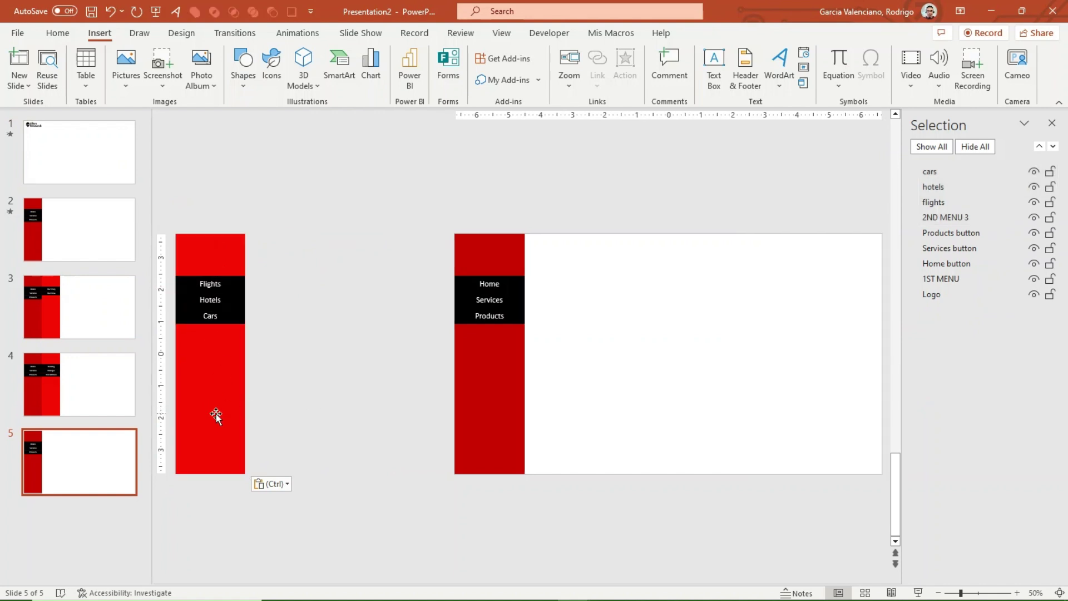
pyautogui.moveTo(196, 445); pyautogui.dragTo(546, 436)
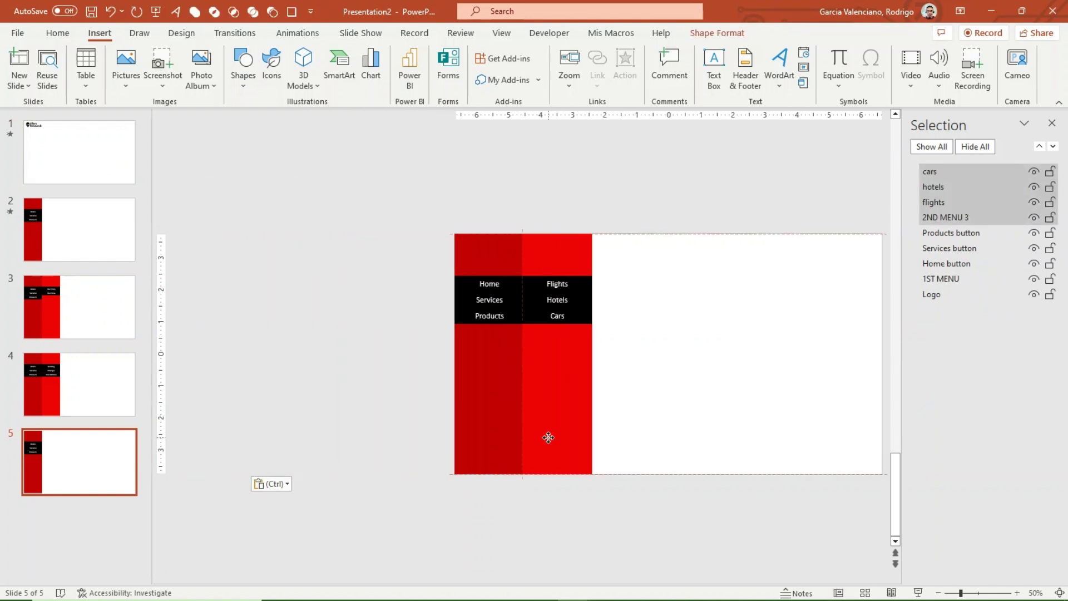
pyautogui.moveTo(975, 217); pyautogui.dragTo(976, 288)
# - Left-align slide 1's three submenu columns and stack them behind the main menu
pyautogui.click(113, 179)
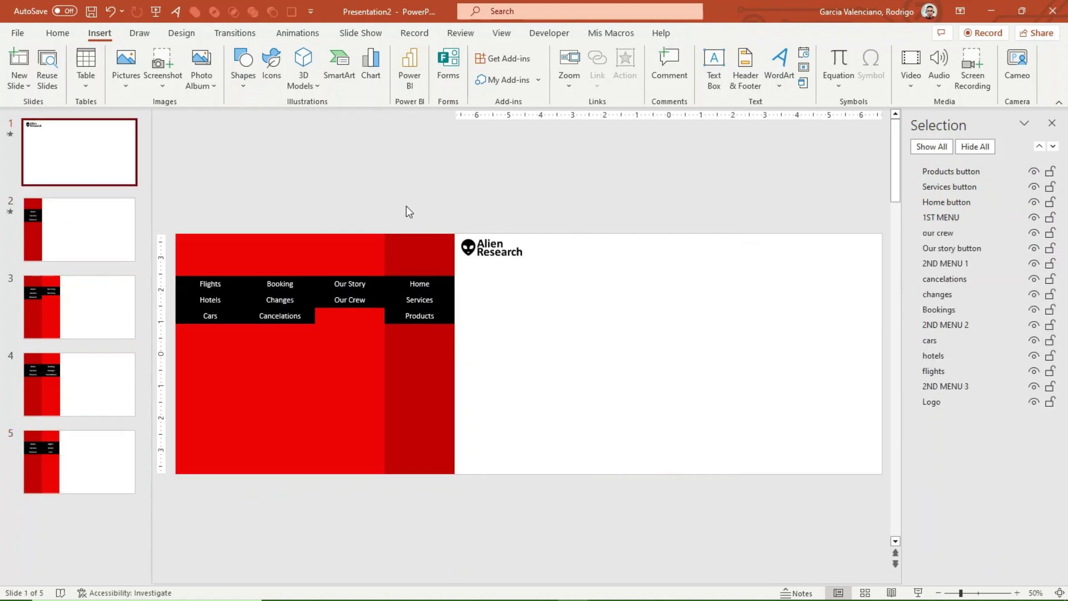
pyautogui.moveTo(412, 209); pyautogui.dragTo(143, 507)
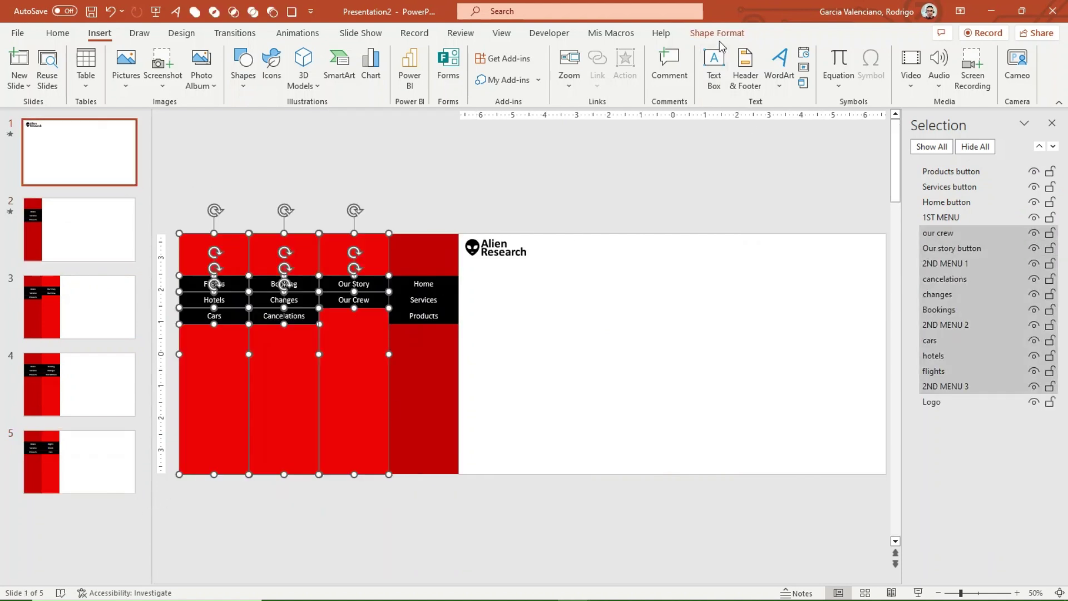
pyautogui.click(731, 38)
pyautogui.click(904, 52)
pyautogui.click(921, 69)
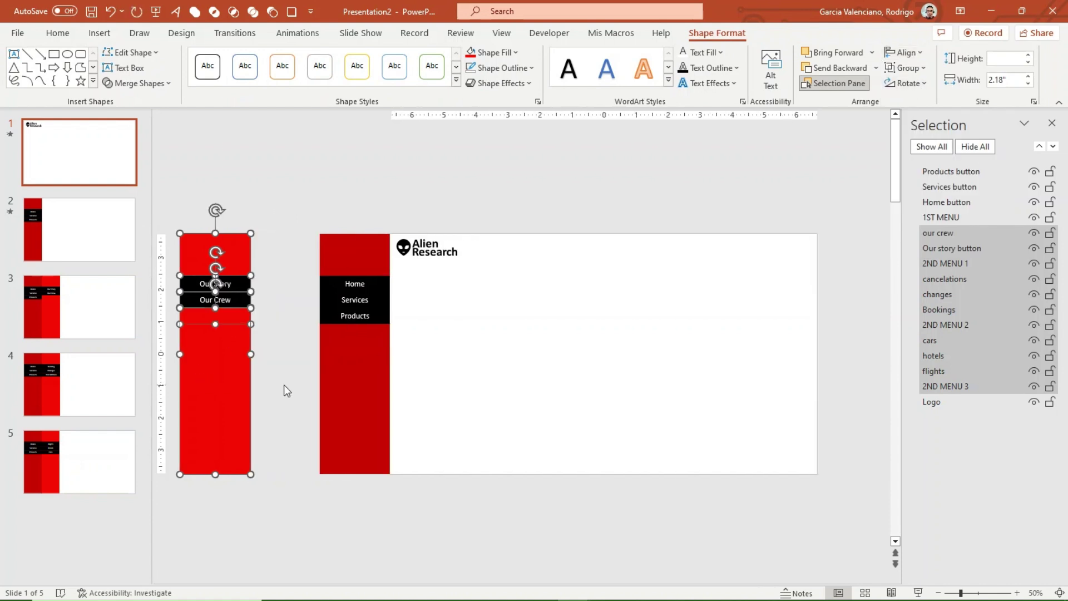
pyautogui.click(208, 400)
pyautogui.moveTo(208, 400); pyautogui.dragTo(259, 403)
pyautogui.press('Escape')
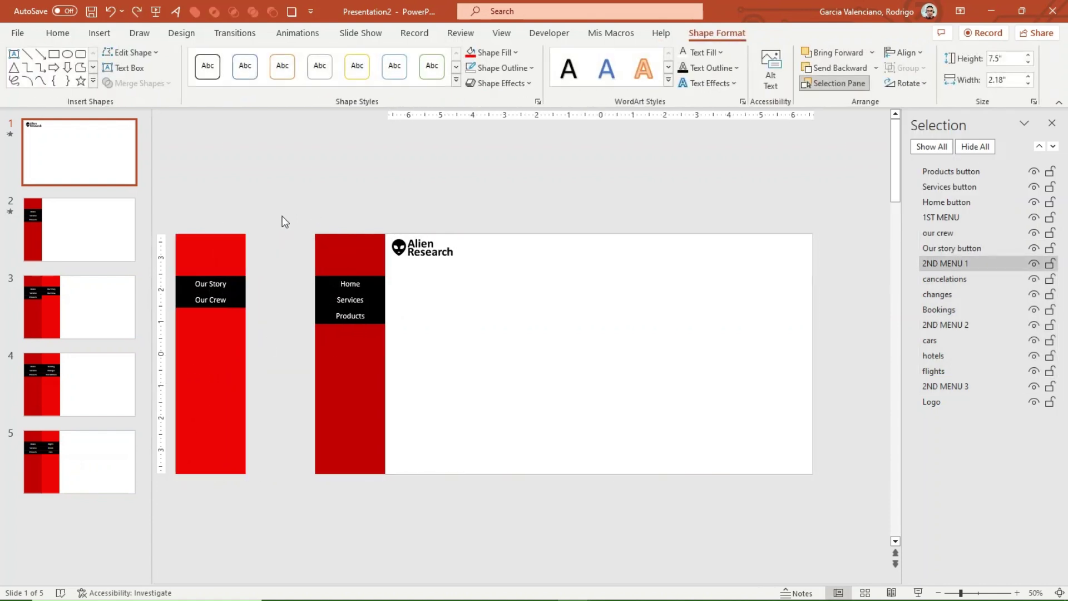
pyautogui.moveTo(288, 196); pyautogui.dragTo(146, 479)
pyautogui.moveTo(225, 419); pyautogui.dragTo(284, 426)
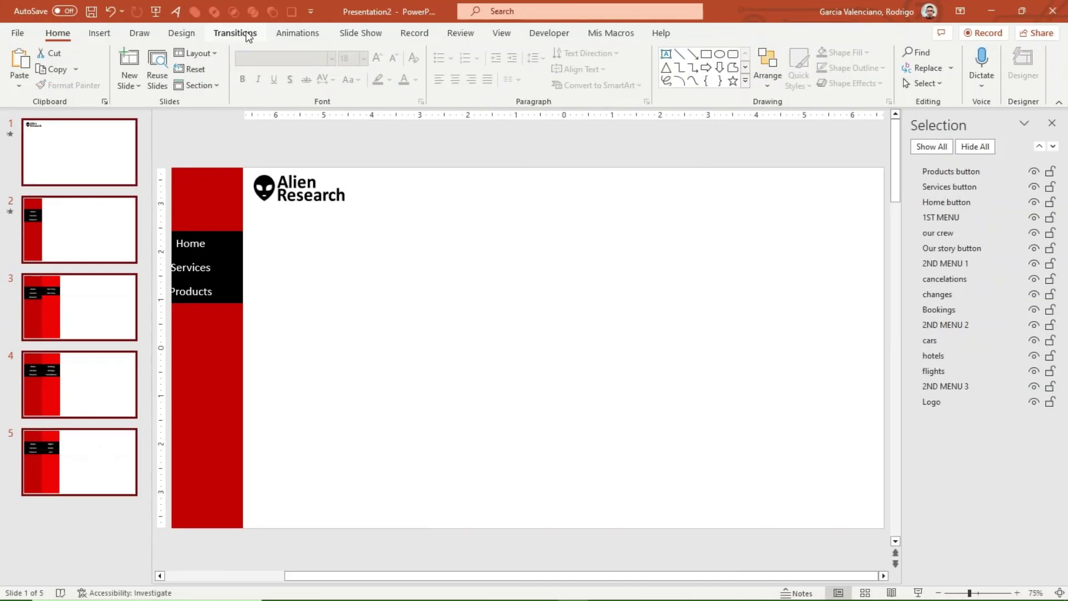
# - Set the slide transition duration to 0.25 seconds and apply it to all slides
pyautogui.click(248, 35)
pyautogui.click(897, 70)
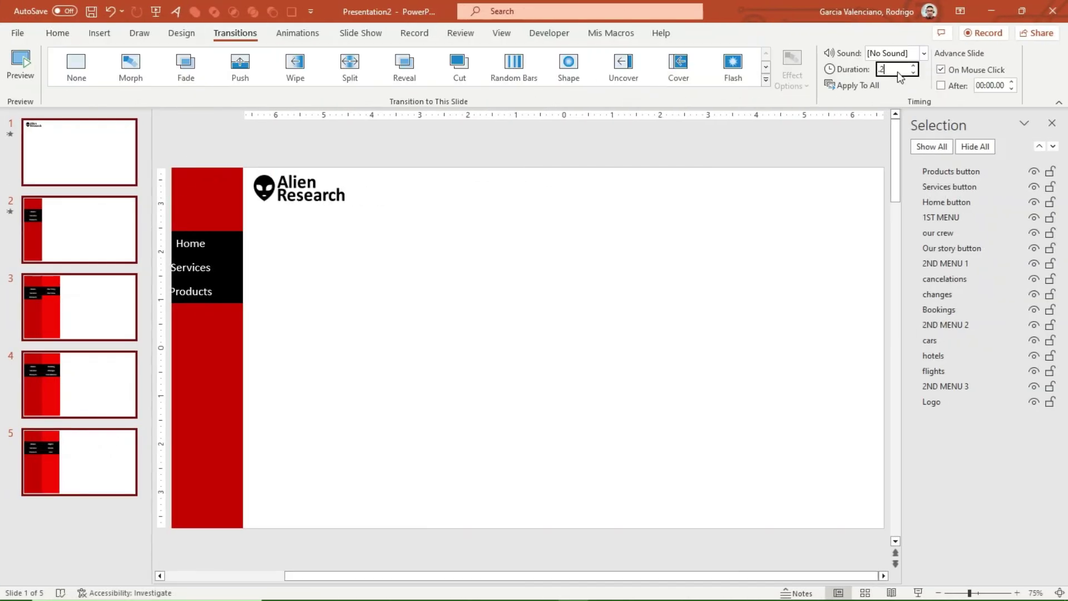
pyautogui.click(854, 83)
# - Run the slide show from slide 1, clicking Home, Services and Products to test each submenu
pyautogui.click(71, 147)
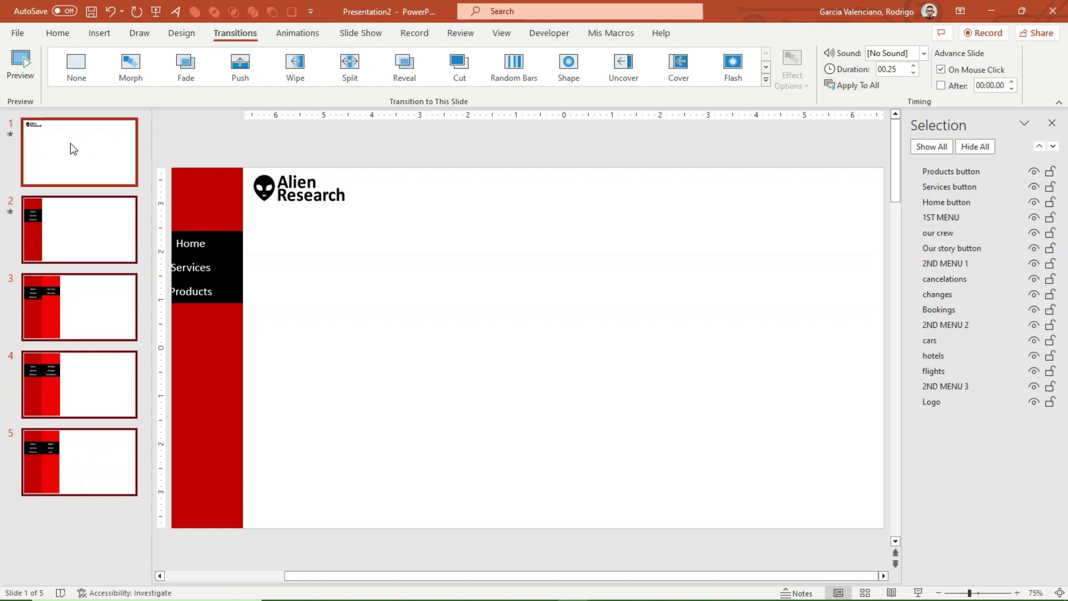
pyautogui.click(918, 593)
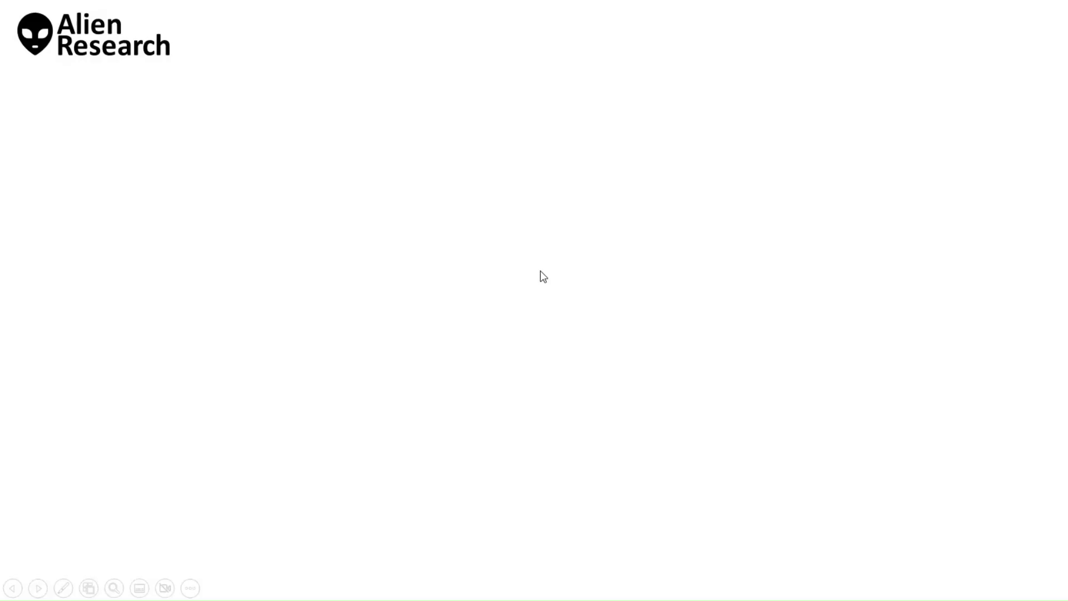
pyautogui.click(106, 128)
pyautogui.click(106, 170)
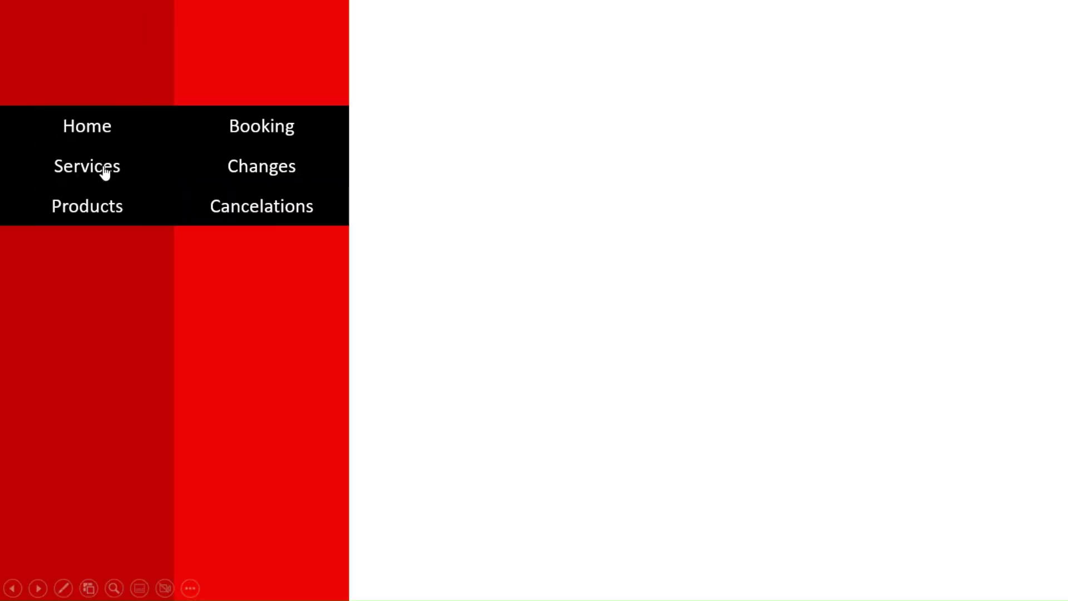
pyautogui.click(101, 213)
pyautogui.click(110, 148)
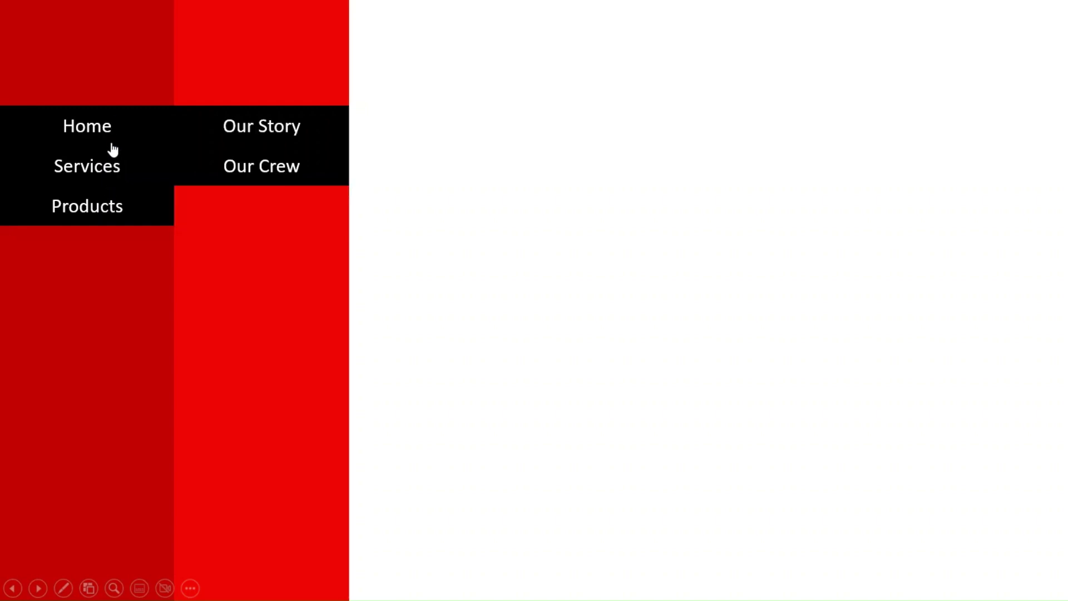
pyautogui.click(110, 170)
pyautogui.click(109, 199)
pyautogui.click(101, 132)
pyautogui.click(100, 213)
# - End the show and nudge slide 5's Flights/Hotels/Cars column slightly right to align it
pyautogui.press('Escape')
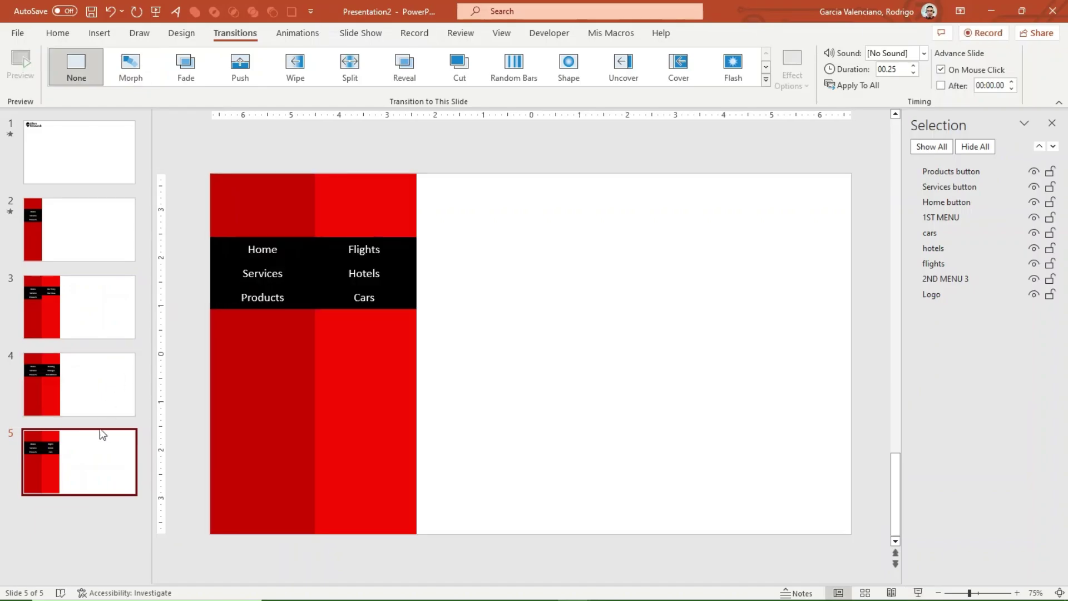
pyautogui.moveTo(438, 164); pyautogui.dragTo(301, 562)
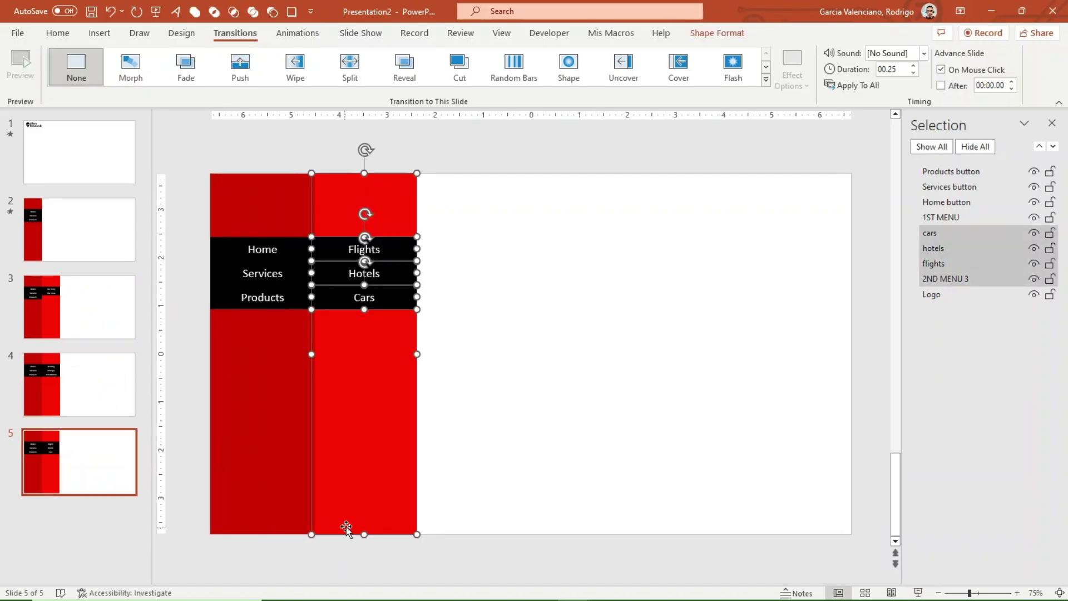
pyautogui.moveTo(363, 496); pyautogui.dragTo(369, 497)
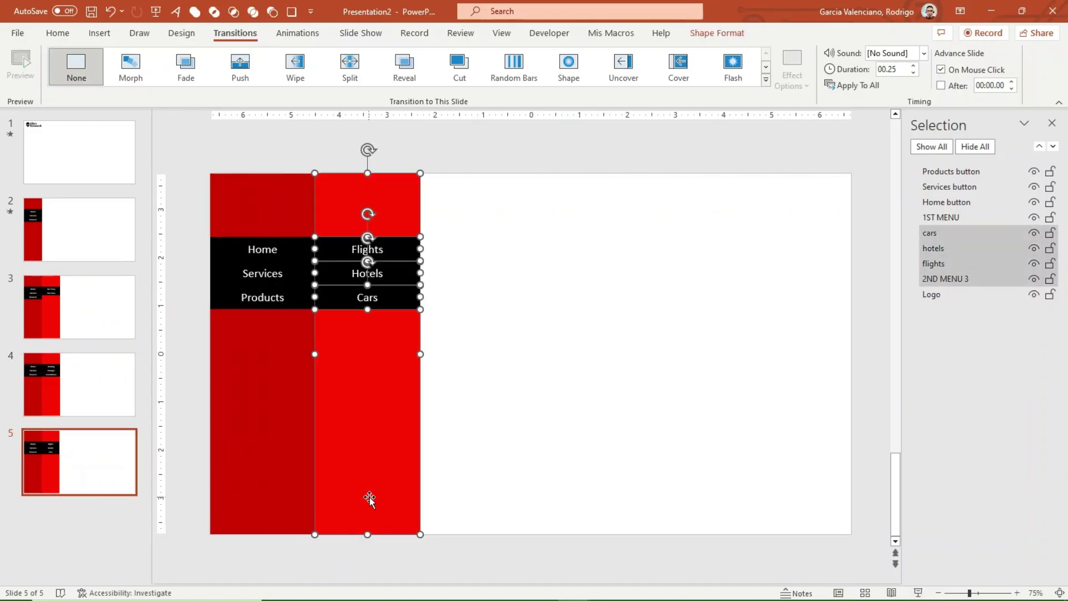
# - Replay the slide show from slide 1, switching between the Services, Products and Home submenus
pyautogui.scroll(3, 338, 379)
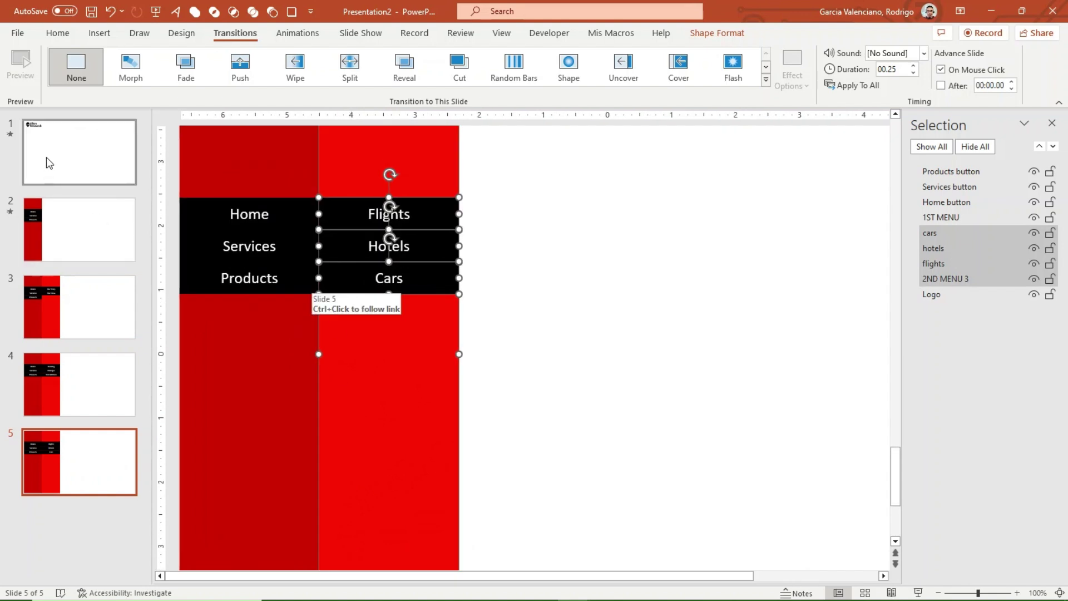
pyautogui.click(51, 161)
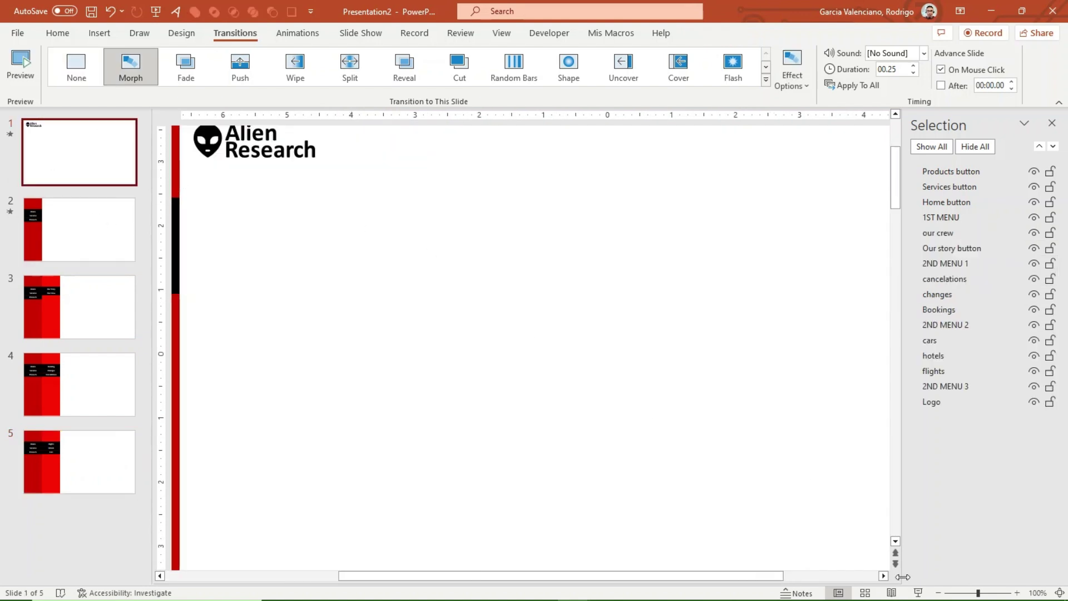
pyautogui.click(918, 593)
pyautogui.click(324, 253)
pyautogui.click(117, 172)
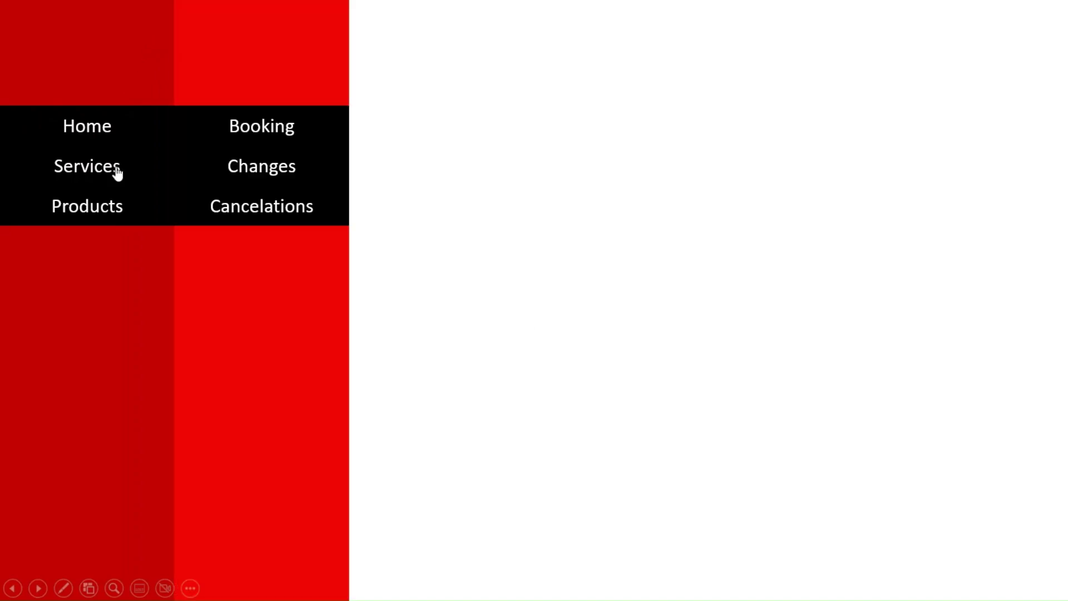
pyautogui.click(111, 205)
pyautogui.click(98, 134)
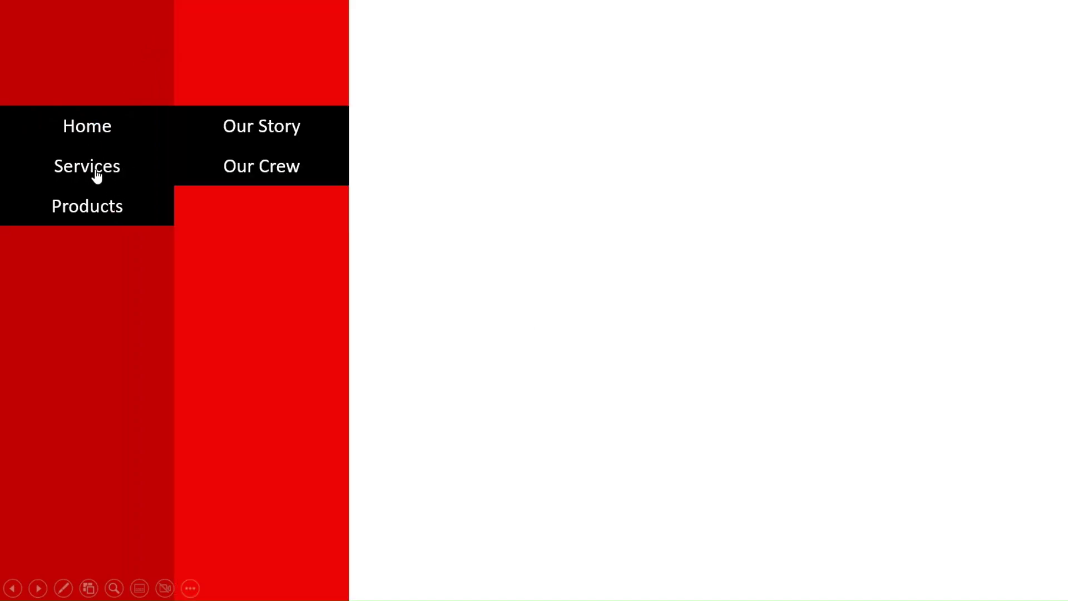
pyautogui.click(96, 174)
pyautogui.click(105, 129)
pyautogui.press('Escape')
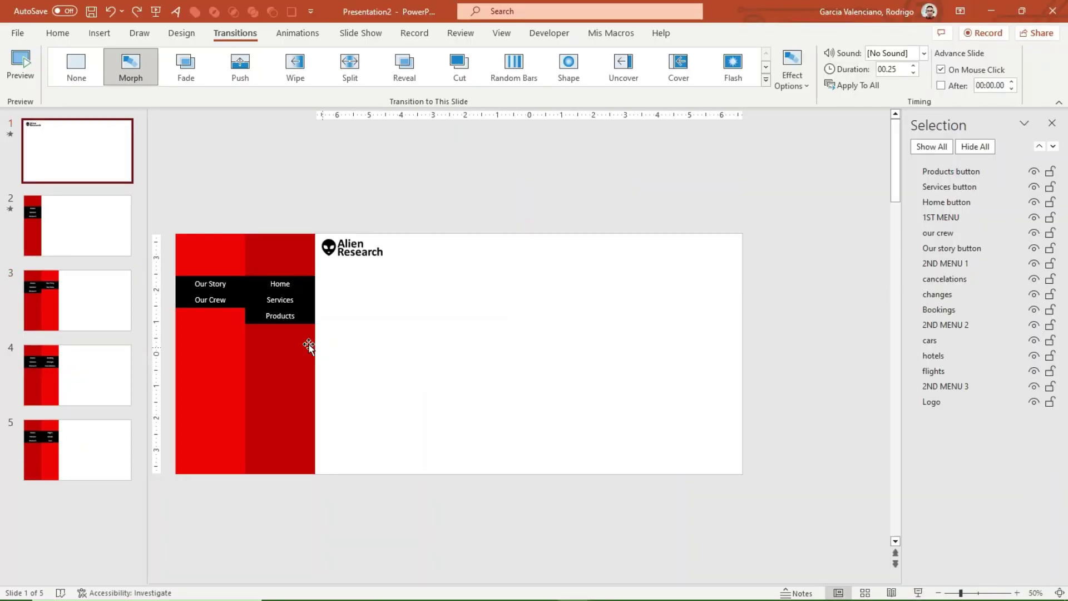
# - Review slides 3, 4 and 5, then return to slide 1
pyautogui.click(115, 288)
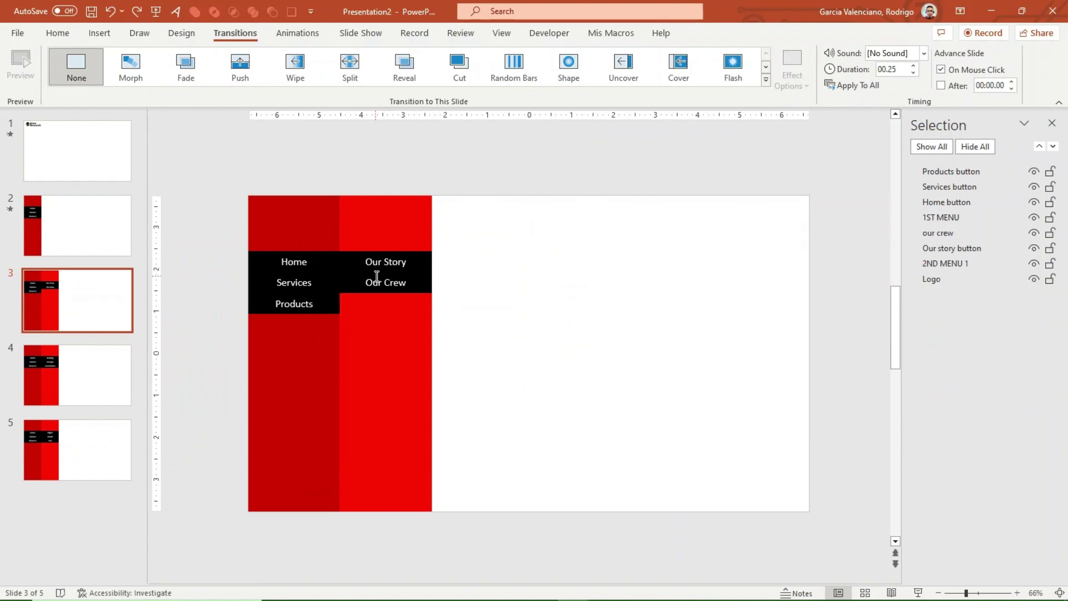
pyautogui.keyDown('ctrl'); pyautogui.click(381, 281); pyautogui.keyUp('ctrl')
pyautogui.click(106, 439)
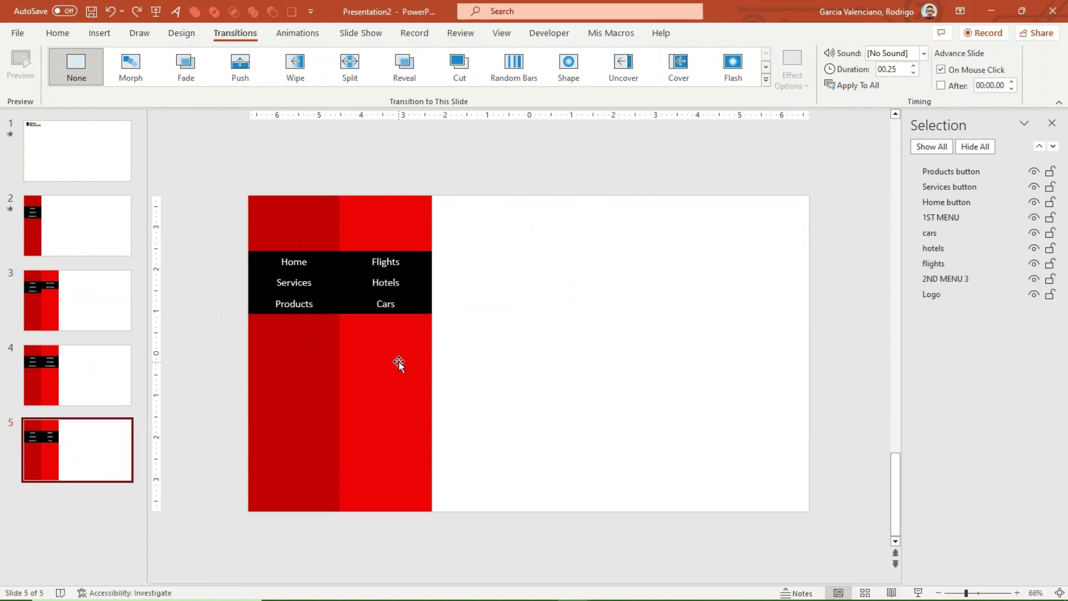
pyautogui.click(105, 307)
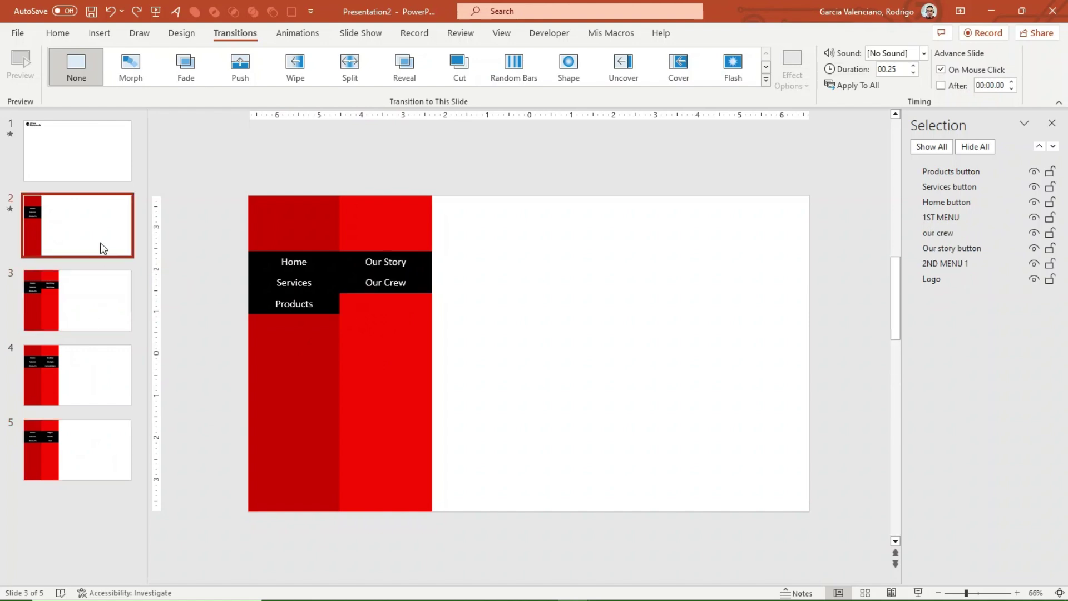
pyautogui.click(99, 225)
pyautogui.click(96, 167)
pyautogui.moveTo(212, 575); pyautogui.dragTo(156, 507)
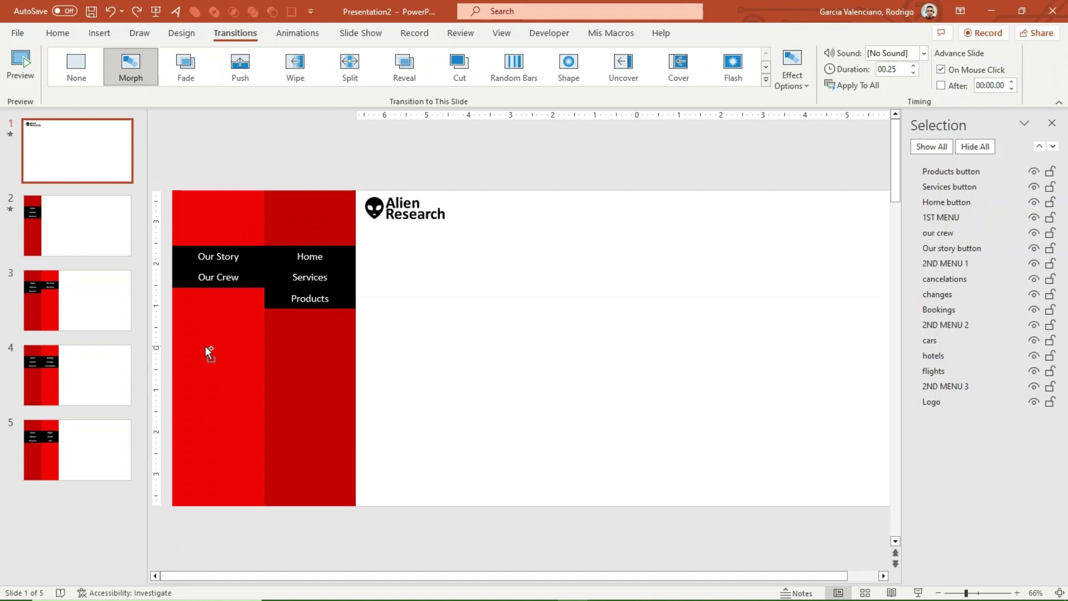
pyautogui.keyDown('ctrl'); pyautogui.scroll(-3, 205, 346); pyautogui.keyUp('ctrl')
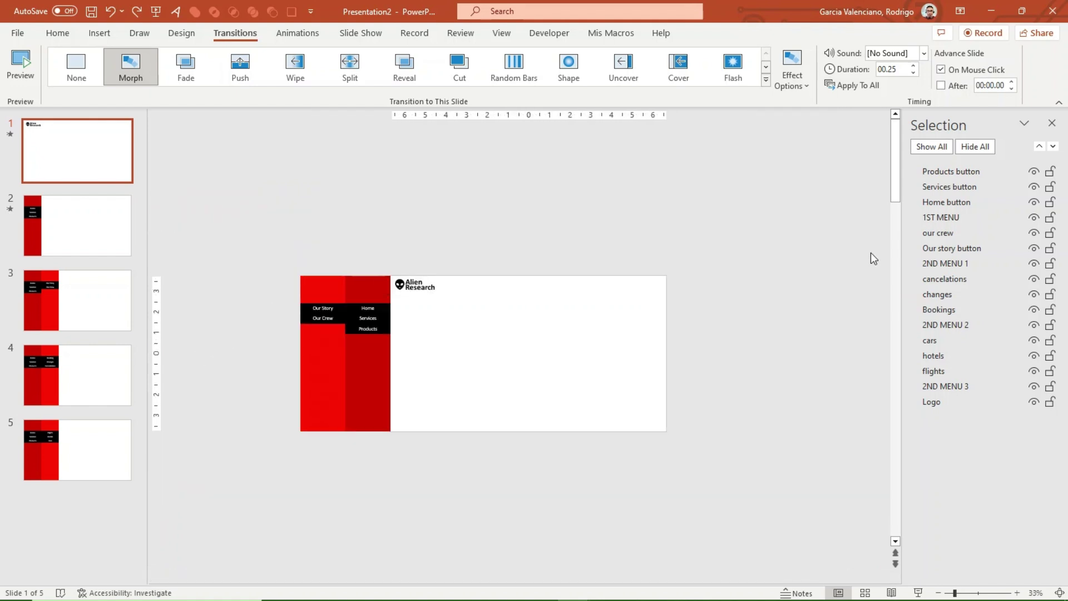
# - Ctrl-drag a copy of the red Our Story/Our Crew column and buttons off the slide's left edge
pyautogui.click(322, 295)
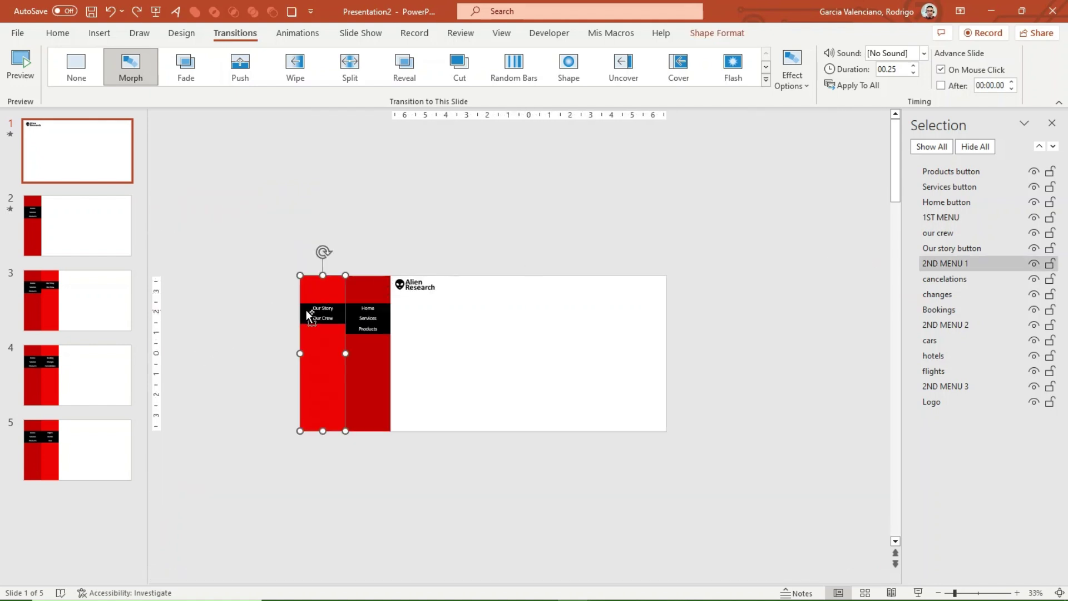
pyautogui.keyDown('ctrl'); pyautogui.click(305, 309); pyautogui.keyUp('ctrl')
pyautogui.keyDown('ctrl'); pyautogui.click(306, 318); pyautogui.keyUp('ctrl')
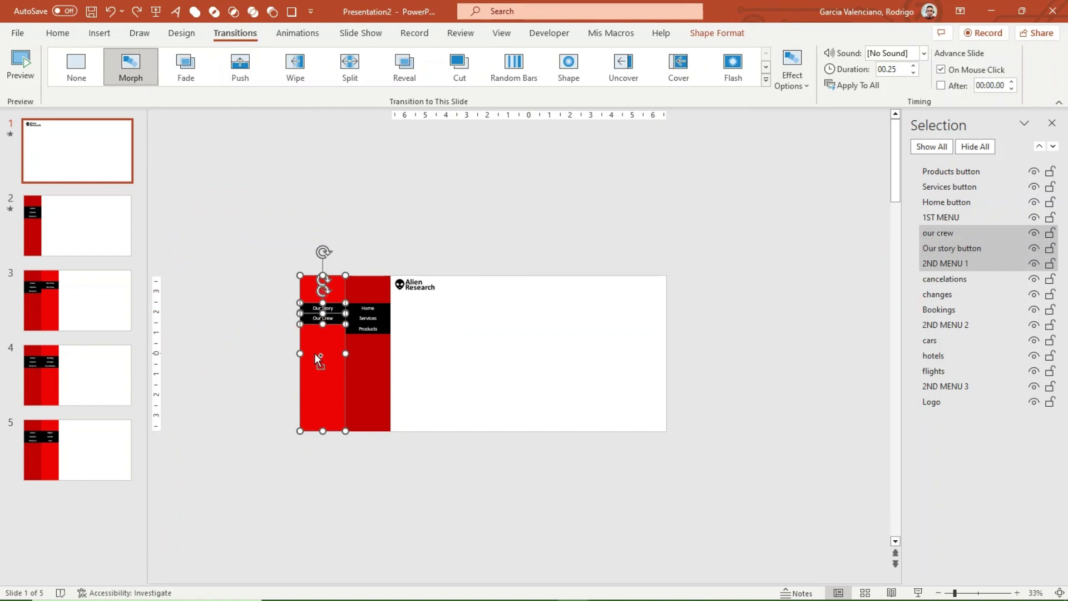
pyautogui.moveTo(313, 355); pyautogui.dragTo(259, 355)
pyautogui.scroll(2, 218, 285)
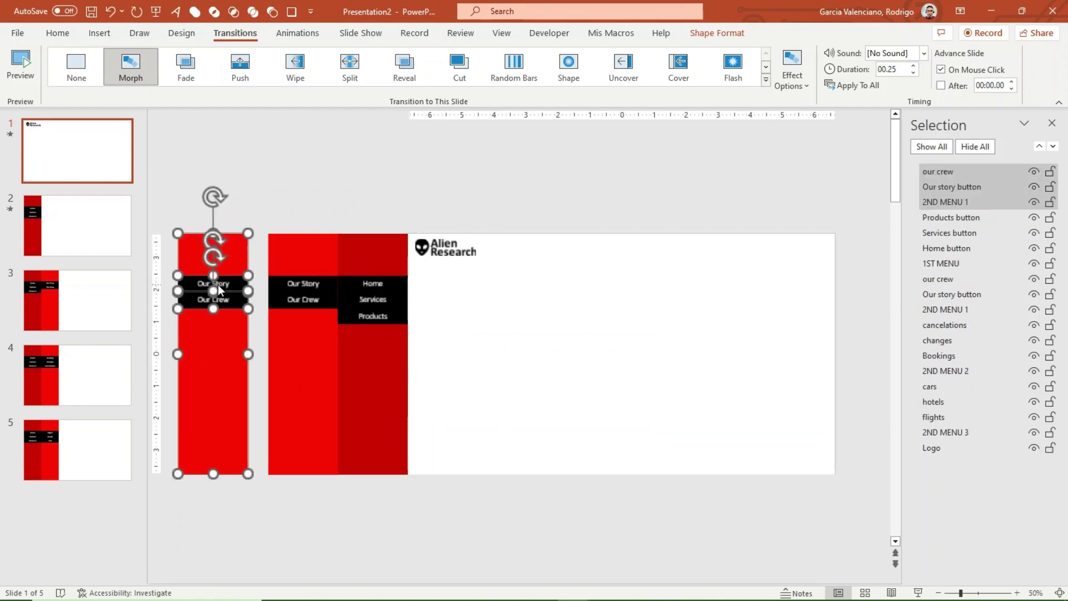
pyautogui.click(226, 255)
pyautogui.click(733, 37)
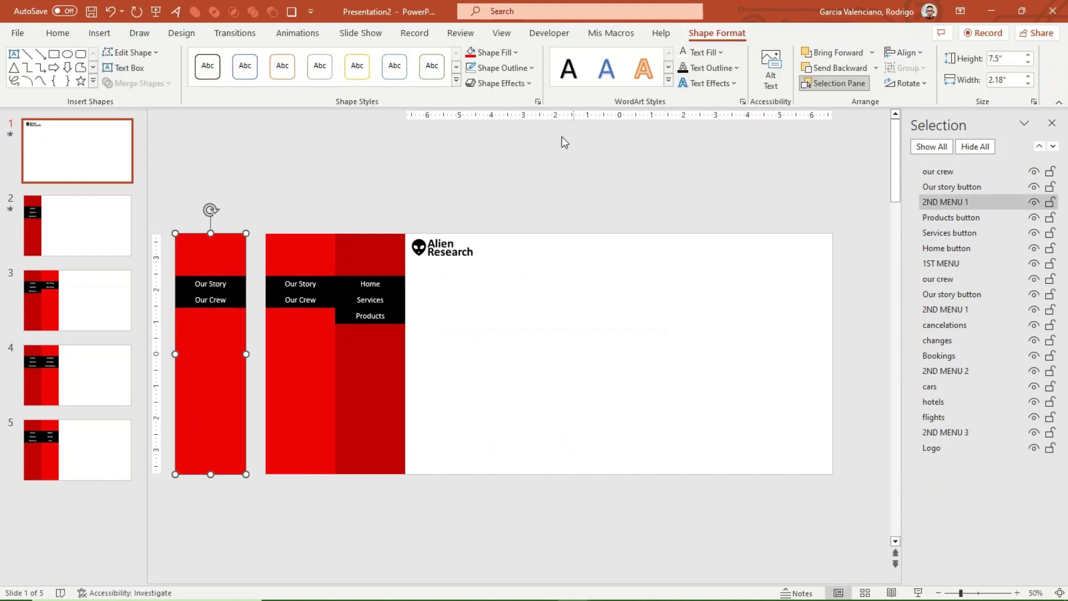
pyautogui.click(515, 55)
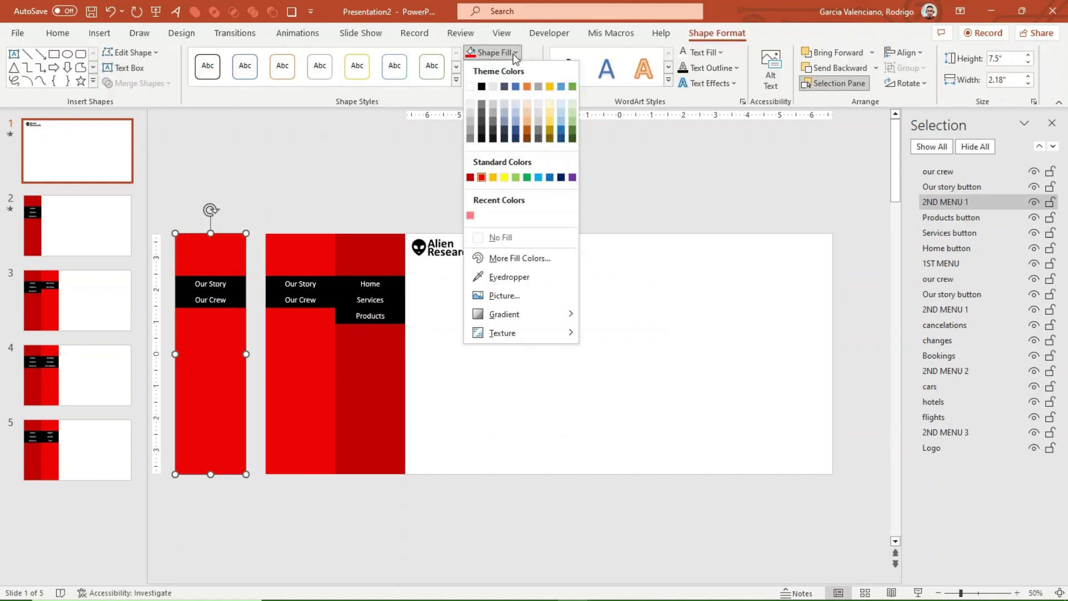
# - Fill the copied column light red and relabel its Our Story button 'AR History'
pyautogui.click(471, 216)
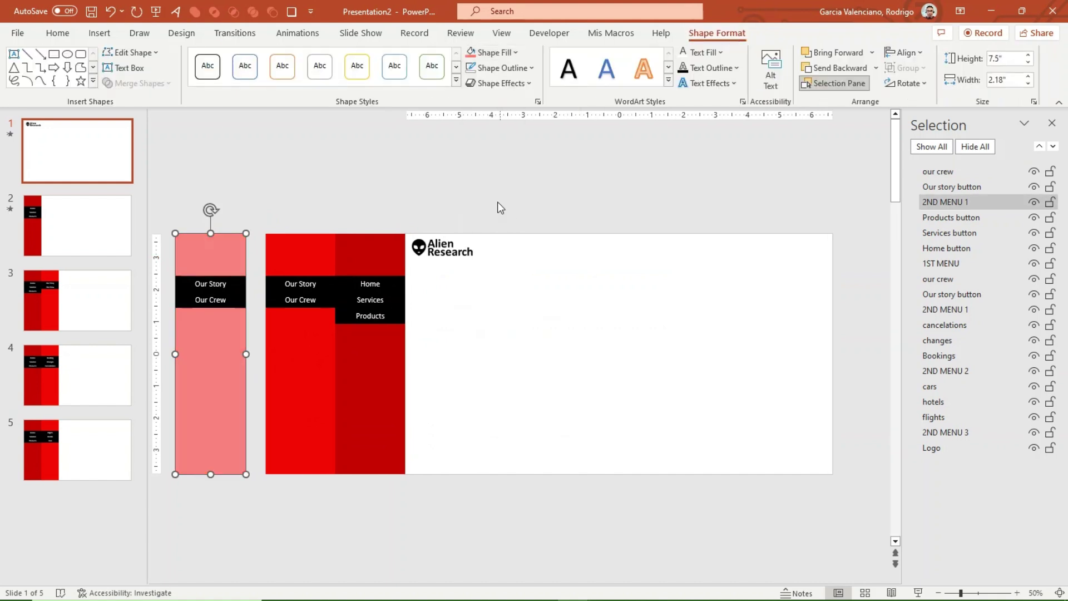
pyautogui.click(299, 195)
pyautogui.moveTo(221, 286); pyautogui.dragTo(203, 287)
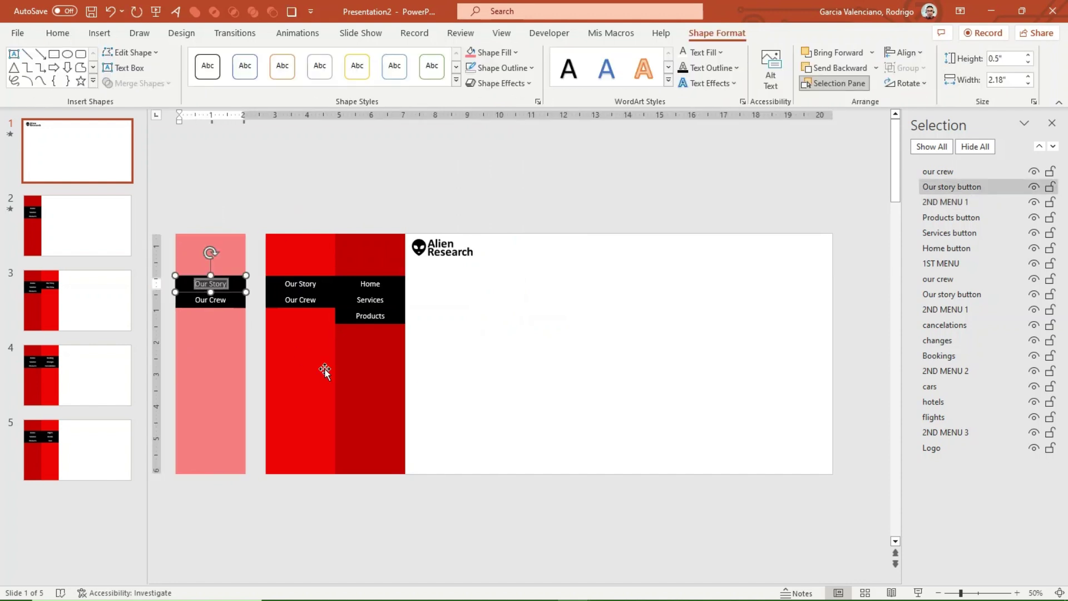
pyautogui.write('Aliwen')
pyautogui.press('BackSpace')
pyautogui.press('BackSpace')
pyautogui.press('BackSpace')
pyautogui.write('en H')
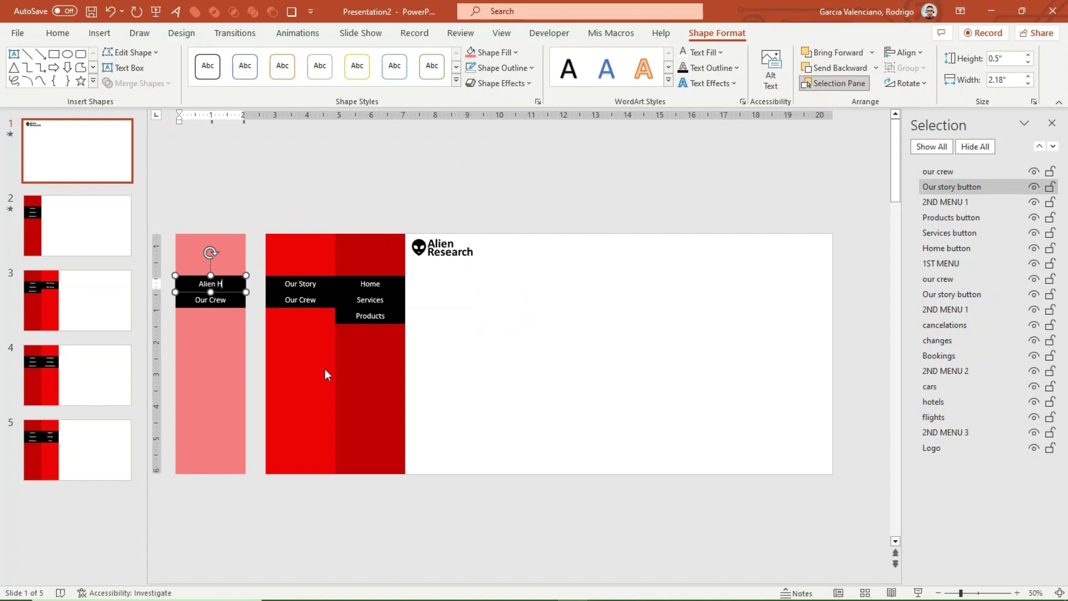
pyautogui.press('BackSpace')
pyautogui.press('BackSpace')
pyautogui.press('BackSpace')
pyautogui.press('BackSpace')
pyautogui.press('BackSpace')
pyautogui.press('BackSpace')
pyautogui.write('R History')
# - Delete the copied Our Crew button from the pink column
pyautogui.click(232, 302)
pyautogui.press('Delete')
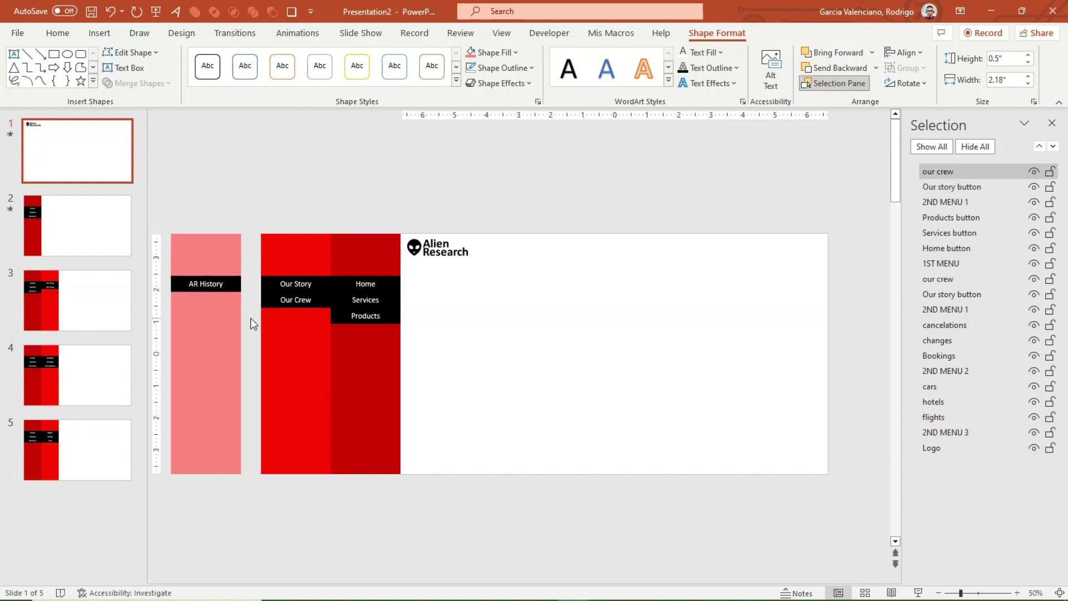
pyautogui.scroll(-2, 198, 312)
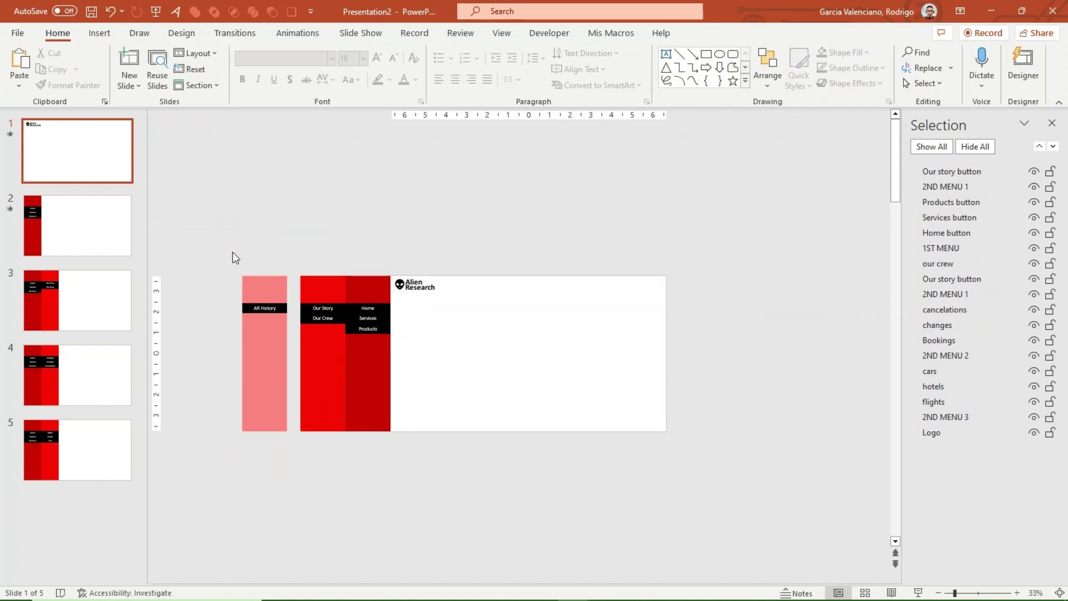
# - Duplicate the pink column further left and relabel its button 'Alien Crew'
pyautogui.moveTo(233, 265); pyautogui.dragTo(289, 436)
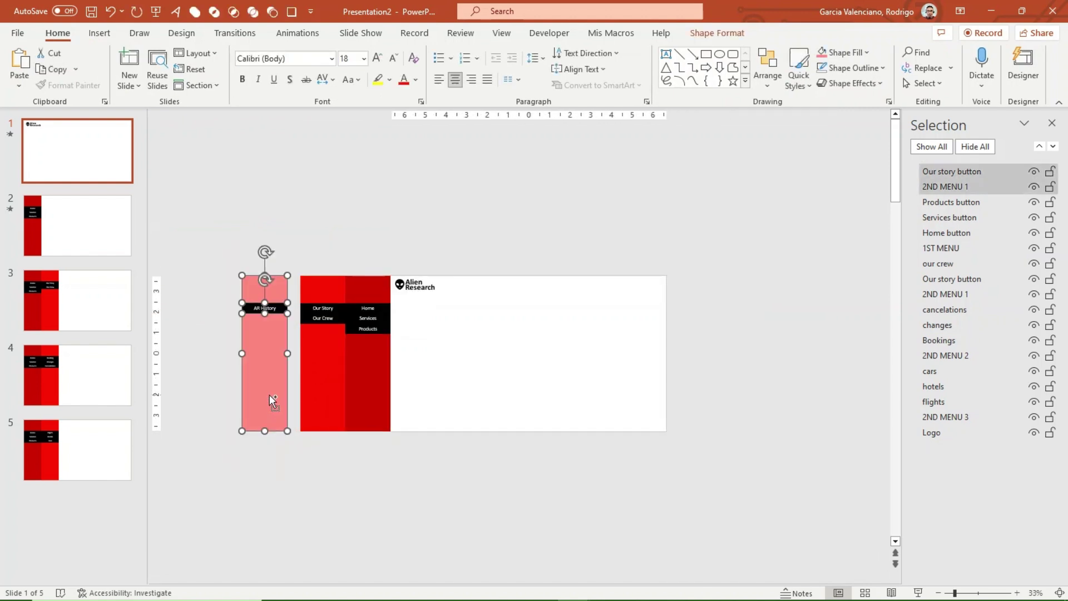
pyautogui.moveTo(271, 400); pyautogui.dragTo(225, 399)
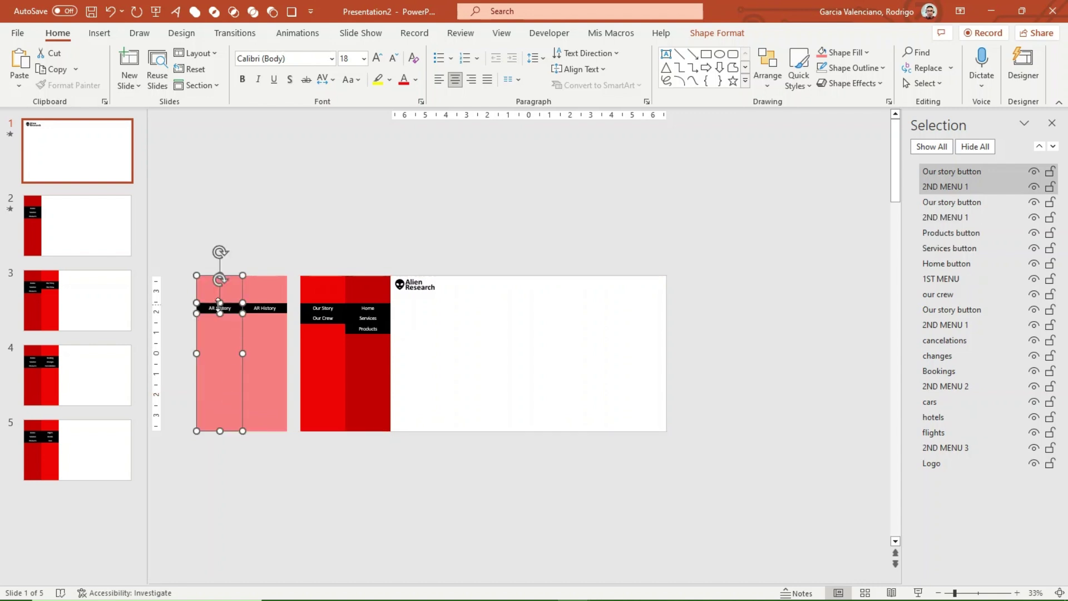
pyautogui.scroll(2, 218, 303)
pyautogui.doubleClick(223, 279)
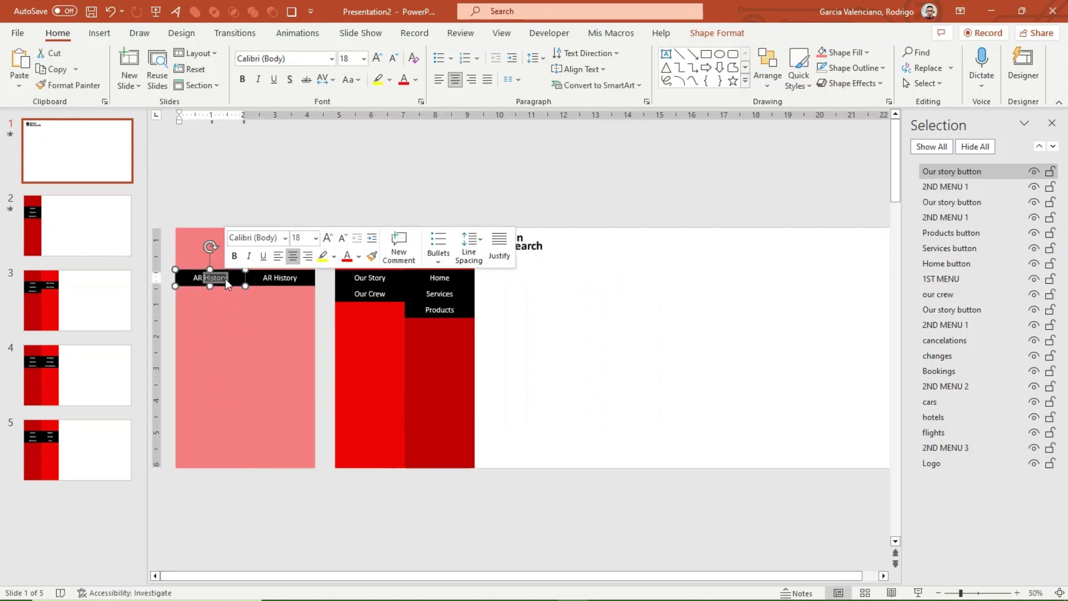
pyautogui.press('BackSpace')
pyautogui.press('BackSpace')
pyautogui.press('BackSpace')
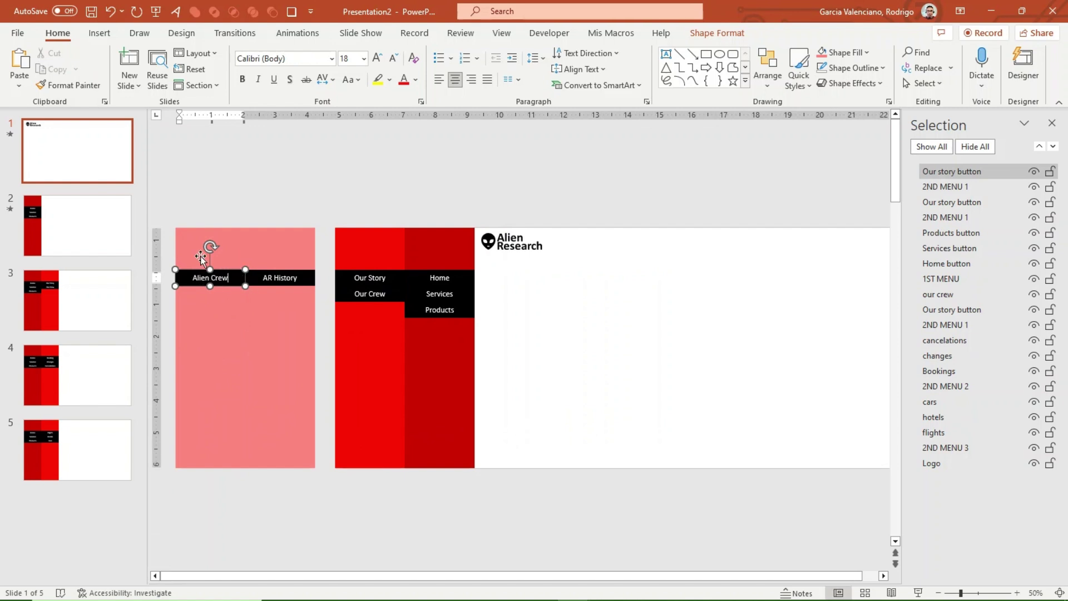
pyautogui.click(326, 212)
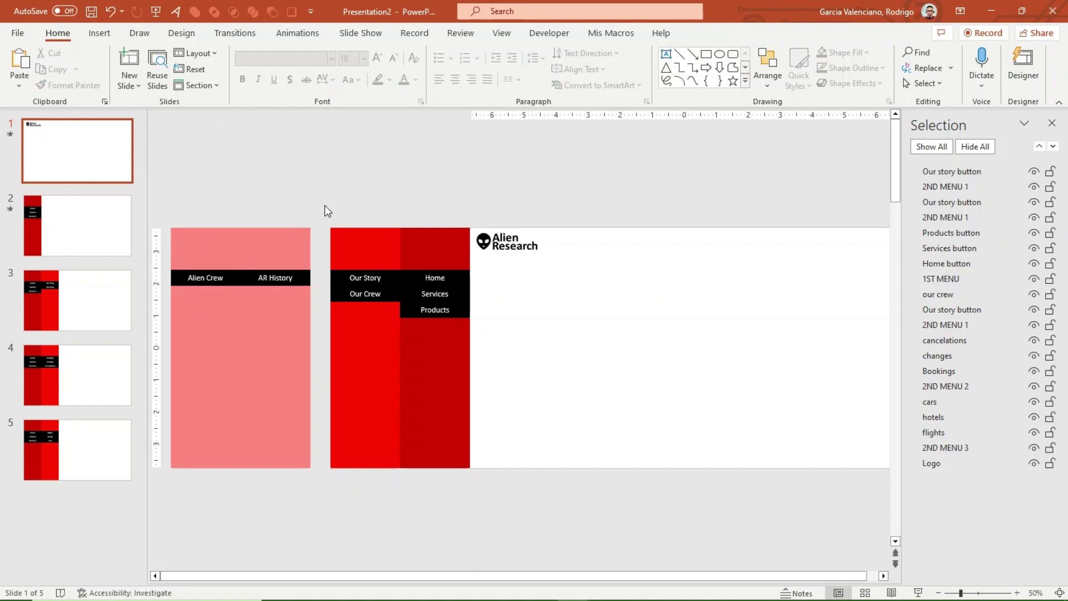
# - In the Selection Pane, name the pink column 3ND MENU 1 and its button AR History
pyautogui.click(283, 281)
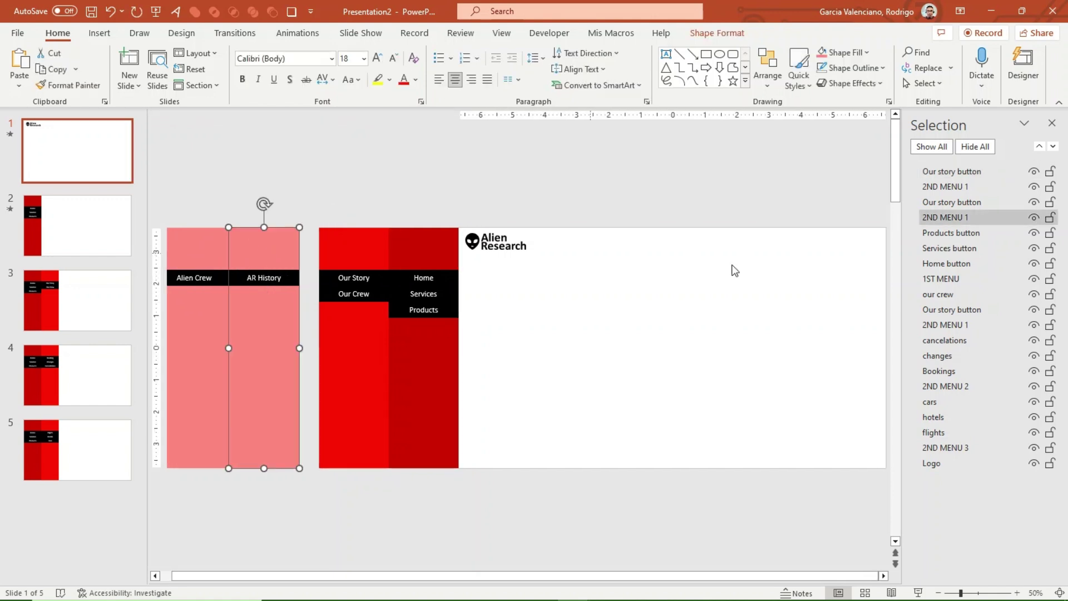
pyautogui.click(935, 218)
pyautogui.click(954, 202)
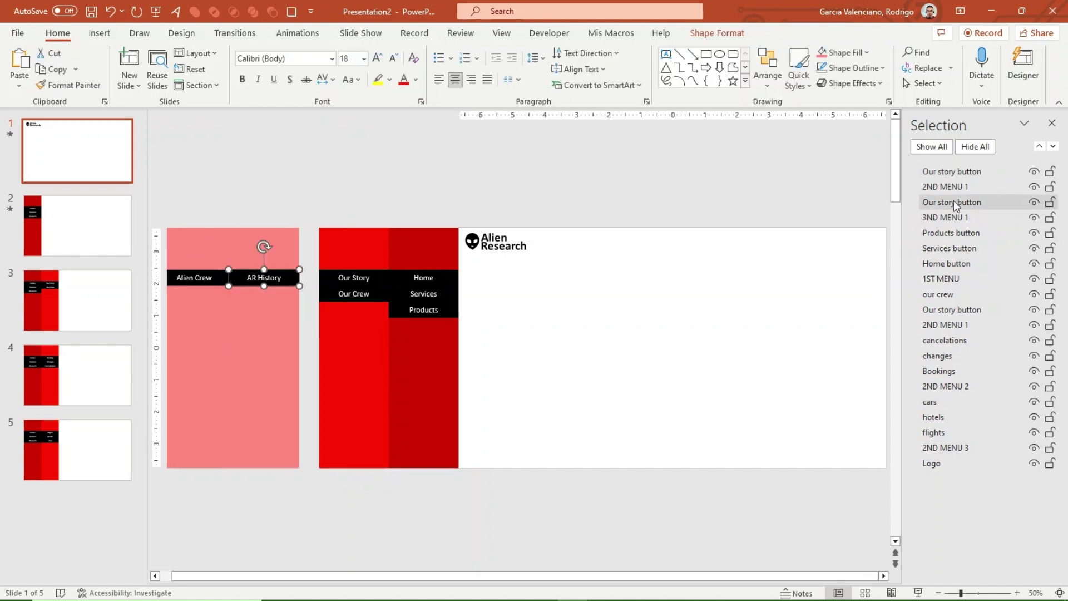
pyautogui.click(953, 202)
pyautogui.write('AR History')
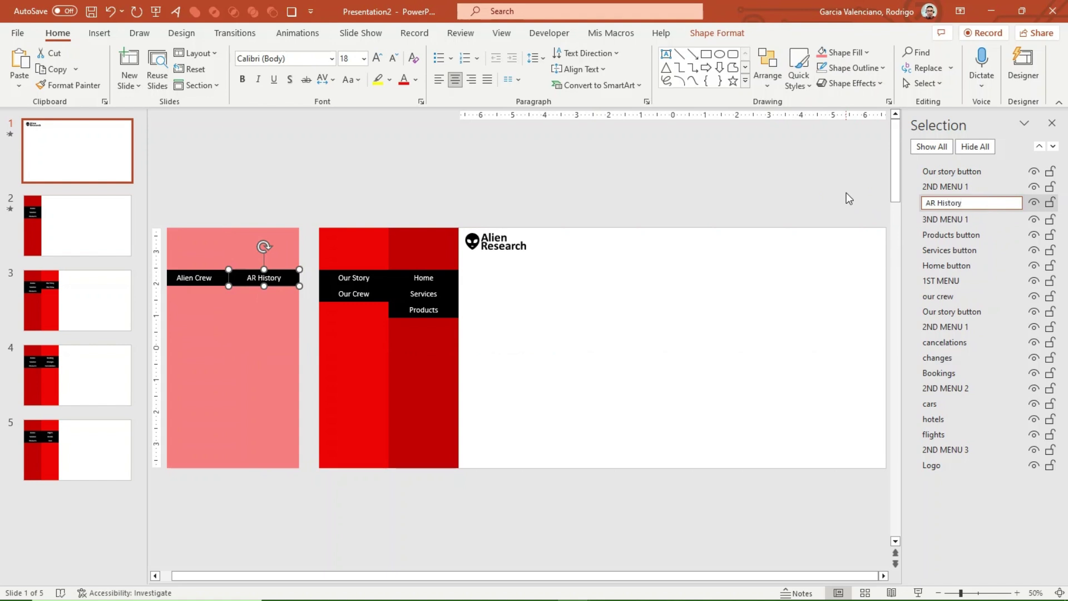
pyautogui.click(929, 186)
pyautogui.click(930, 186)
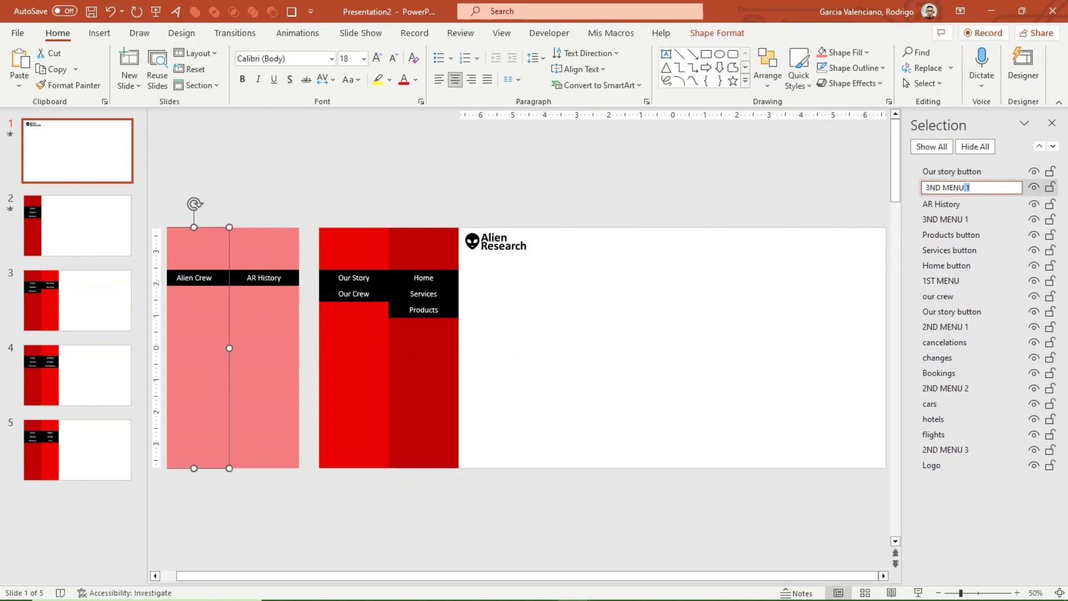
# - Name the left pink column 3ND MENU2 and its button Alien Crew, then place the cursor after slide 3
pyautogui.write('2')
pyautogui.click(964, 170)
pyautogui.click(963, 170)
pyautogui.write('A')
pyautogui.press('BackSpace')
pyautogui.press('BackSpace')
pyautogui.write('rew')
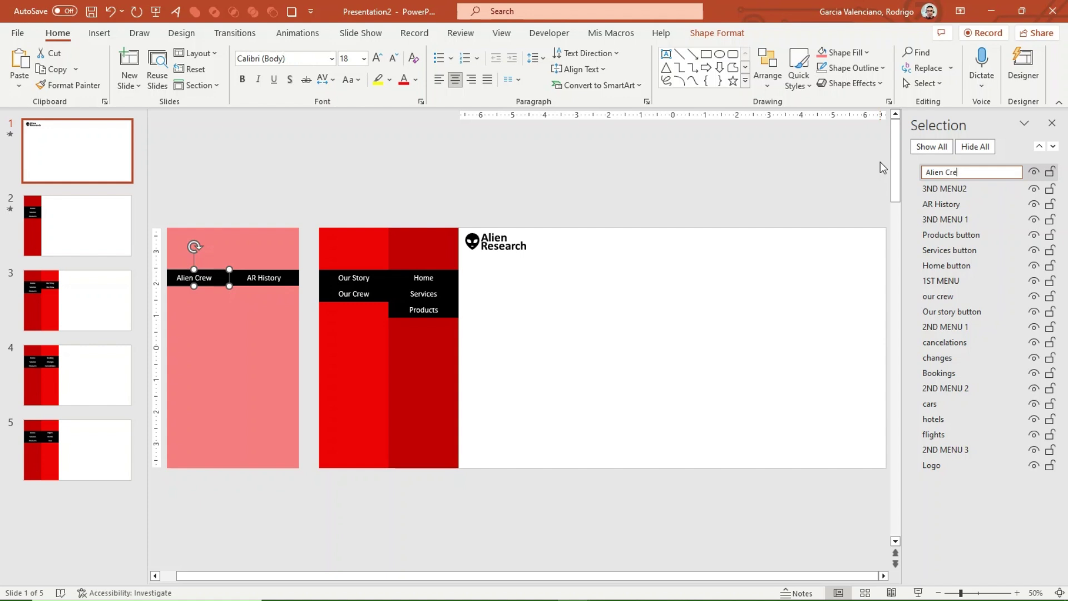
pyautogui.click(746, 181)
pyautogui.click(78, 338)
# - Insert another blank slide after slide 3 and return to slide 3's menu
pyautogui.press('Return')
pyautogui.press('Return')
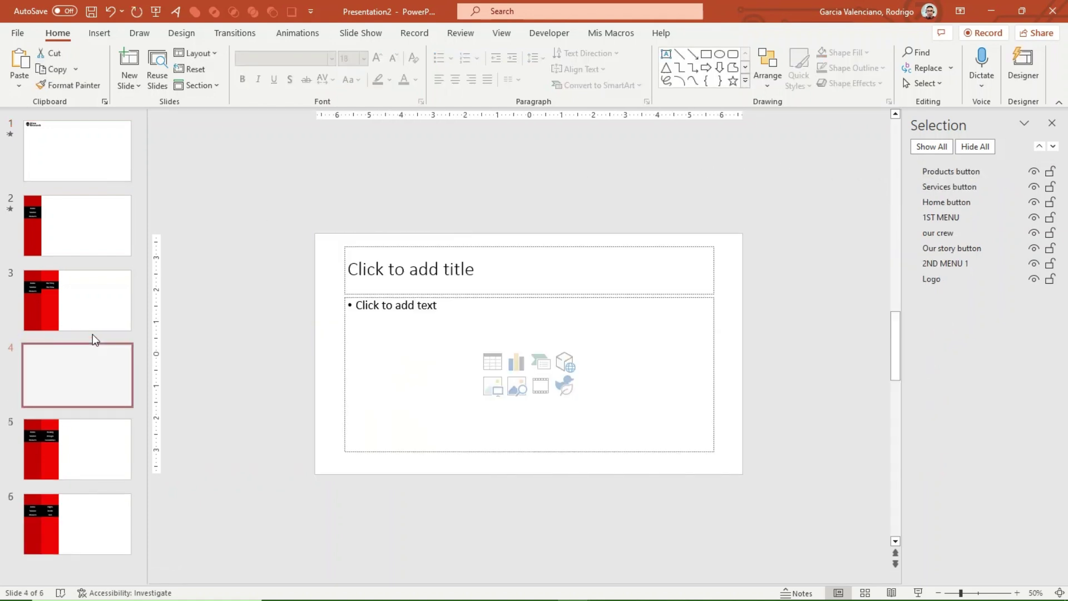
pyautogui.click(83, 292)
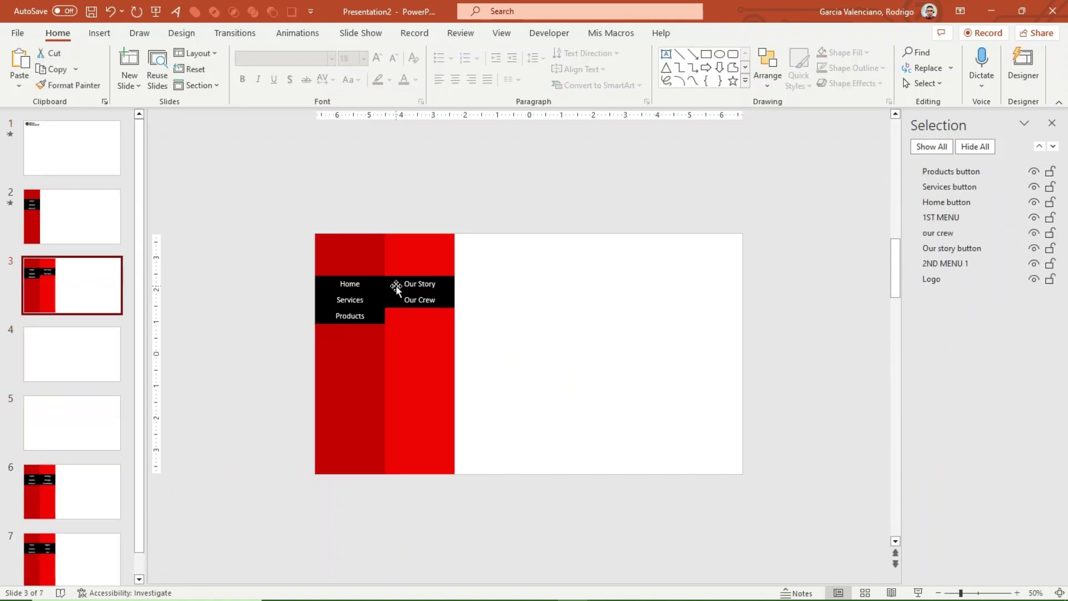
pyautogui.click(410, 287)
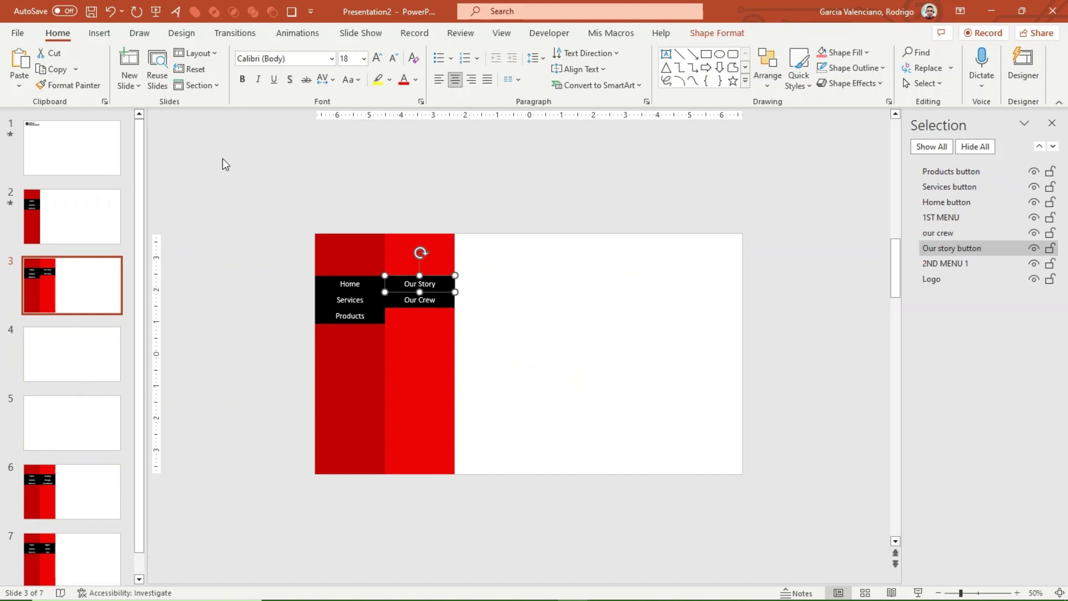
pyautogui.click(99, 33)
pyautogui.click(625, 62)
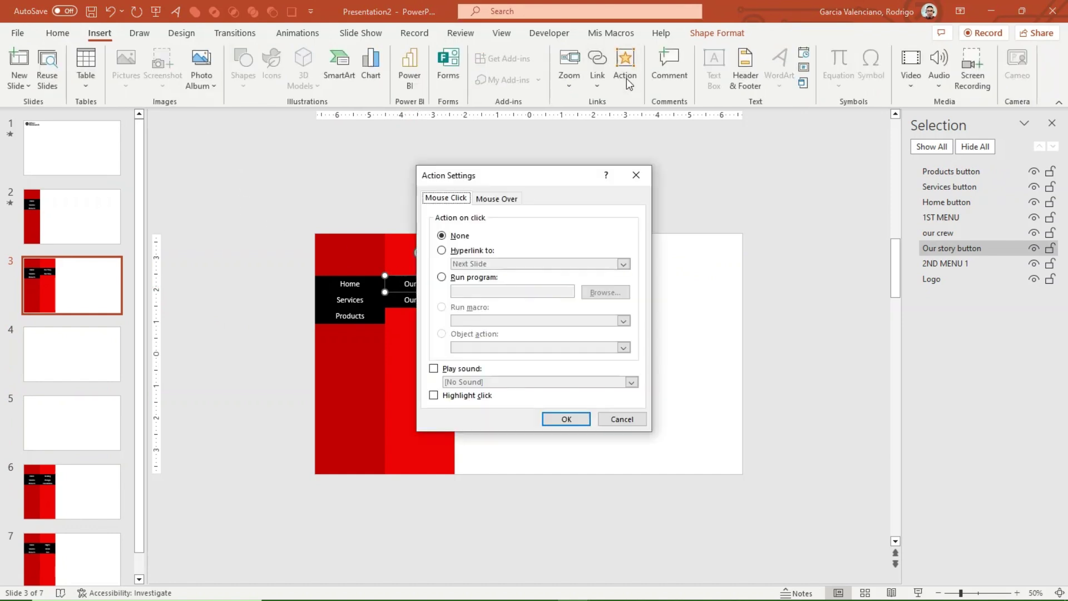
pyautogui.click(628, 422)
pyautogui.press('Escape')
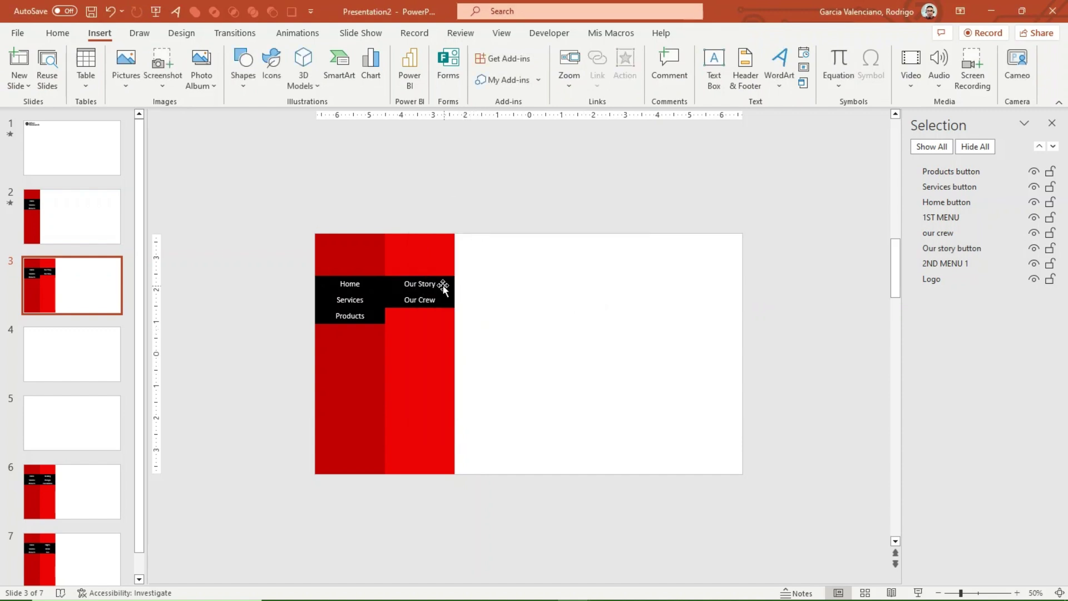
# - Give the Our Story button a click action hyperlinking to Slide 4
pyautogui.click(444, 286)
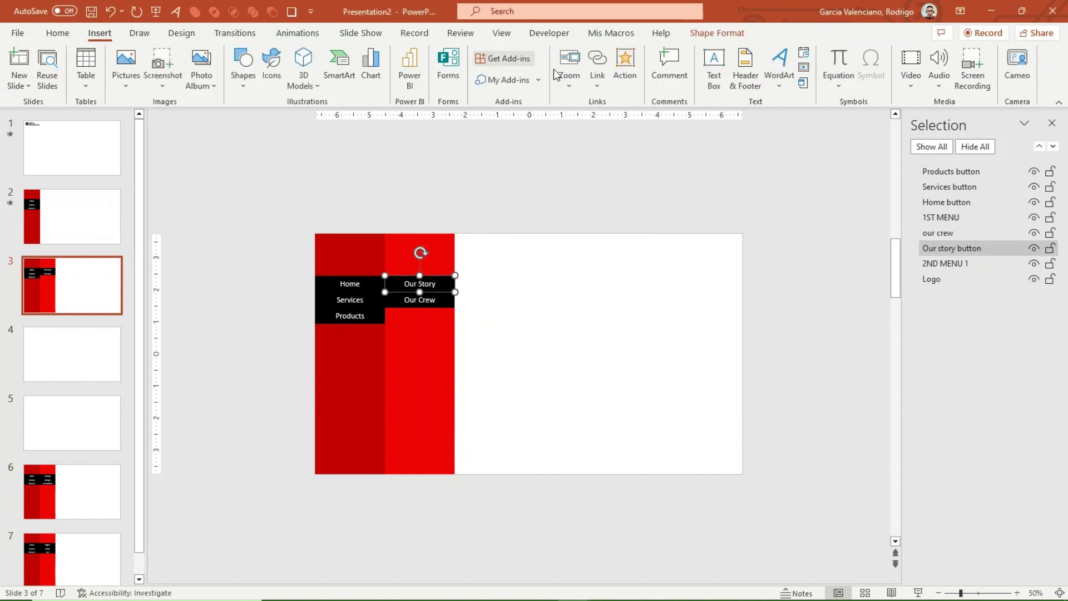
pyautogui.click(615, 76)
pyautogui.click(442, 250)
pyautogui.click(474, 264)
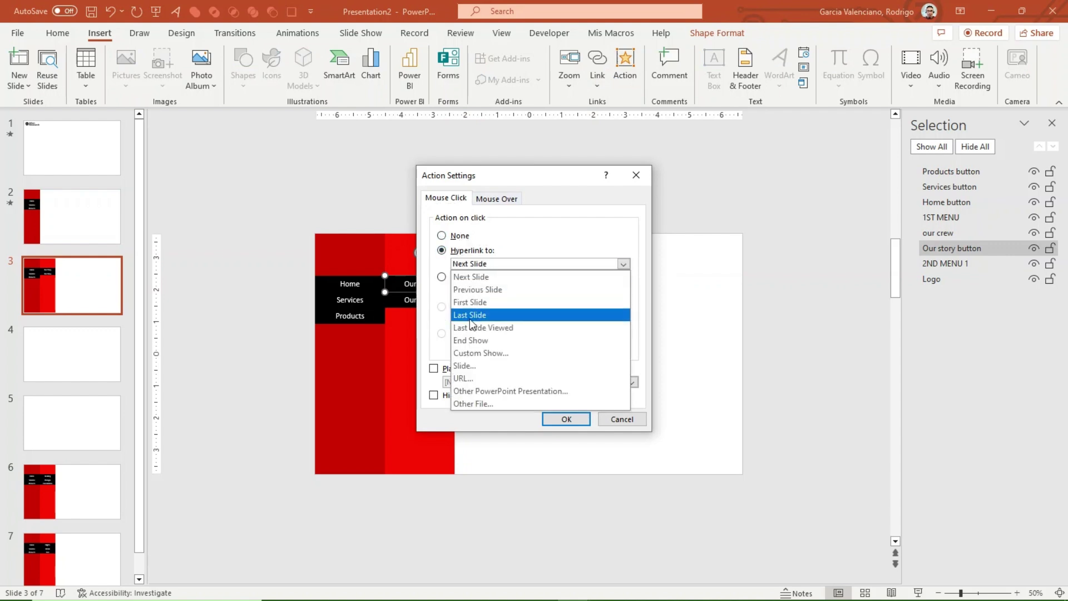
pyautogui.click(474, 365)
pyautogui.click(411, 270)
pyautogui.click(594, 381)
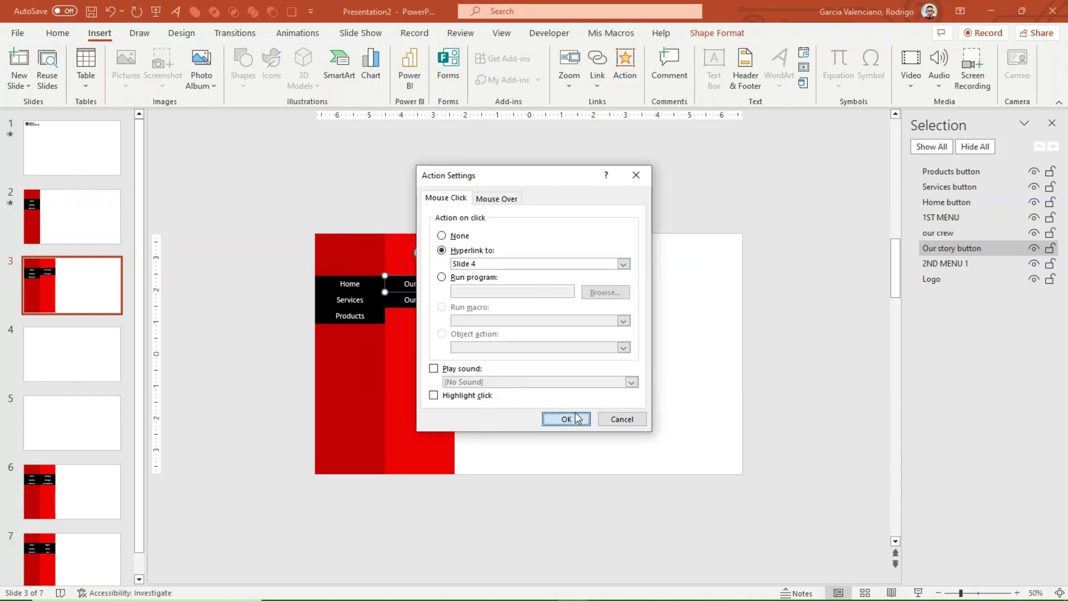
pyautogui.click(566, 419)
# - Give the Our Crew button a click action hyperlinking to Slide 5
pyautogui.press('Tab')
pyautogui.click(623, 87)
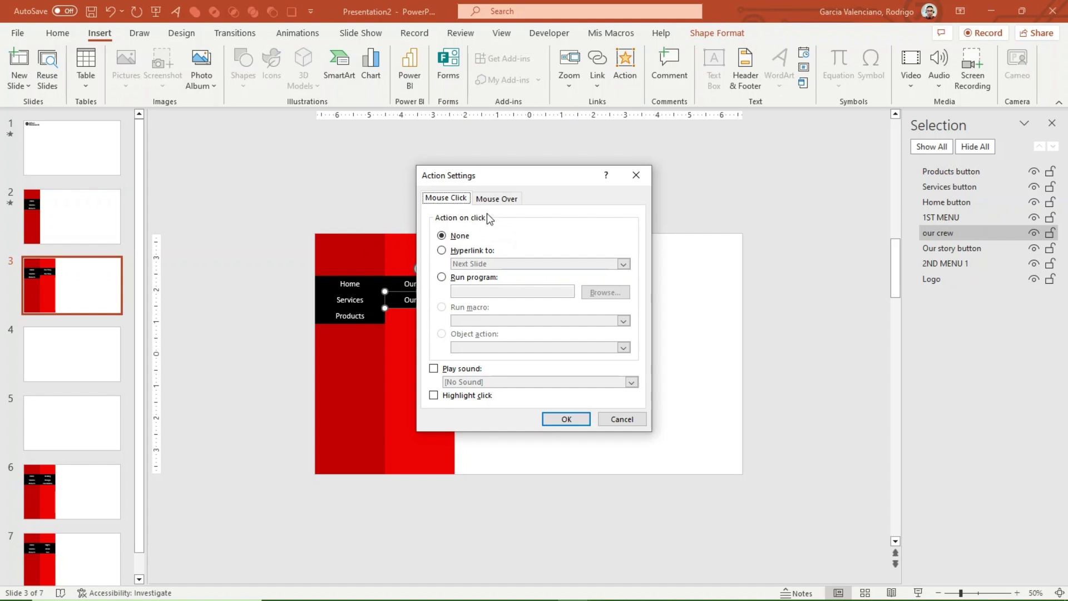
pyautogui.click(442, 250)
pyautogui.click(474, 264)
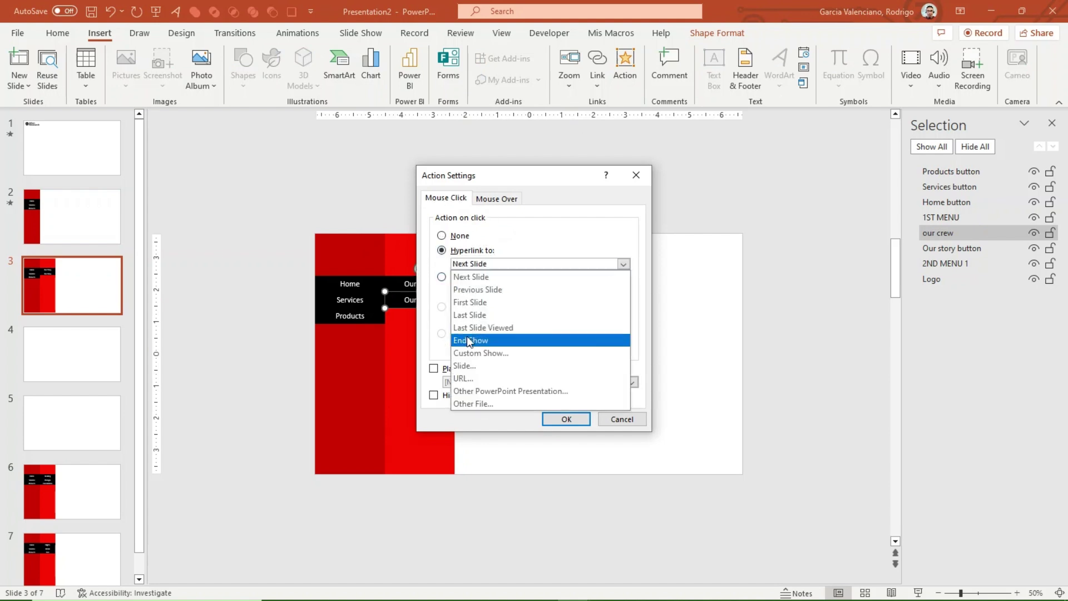
pyautogui.click(474, 365)
pyautogui.click(405, 281)
pyautogui.click(610, 381)
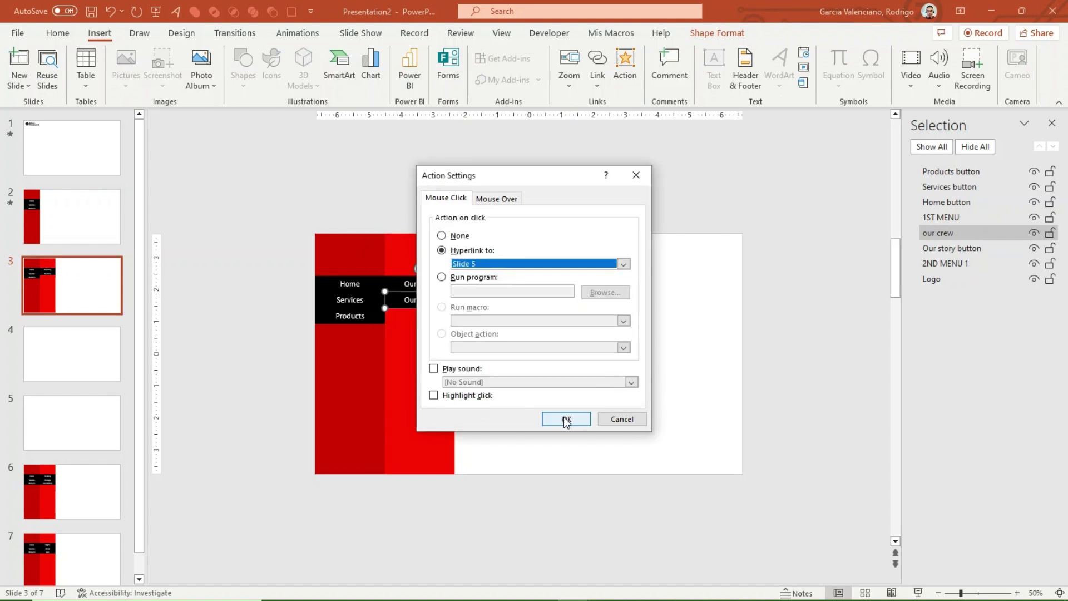
pyautogui.click(556, 420)
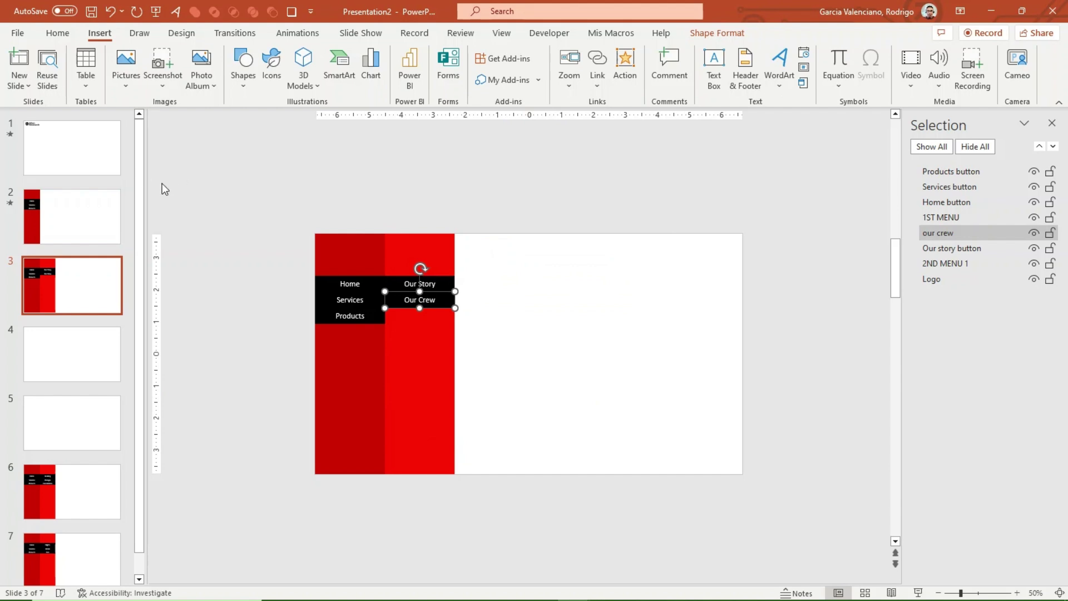
# - Replace the empty placeholders on slides 4 and 5 with copies of slide 3's menu shapes
pyautogui.moveTo(263, 193); pyautogui.dragTo(503, 505)
pyautogui.click(84, 356)
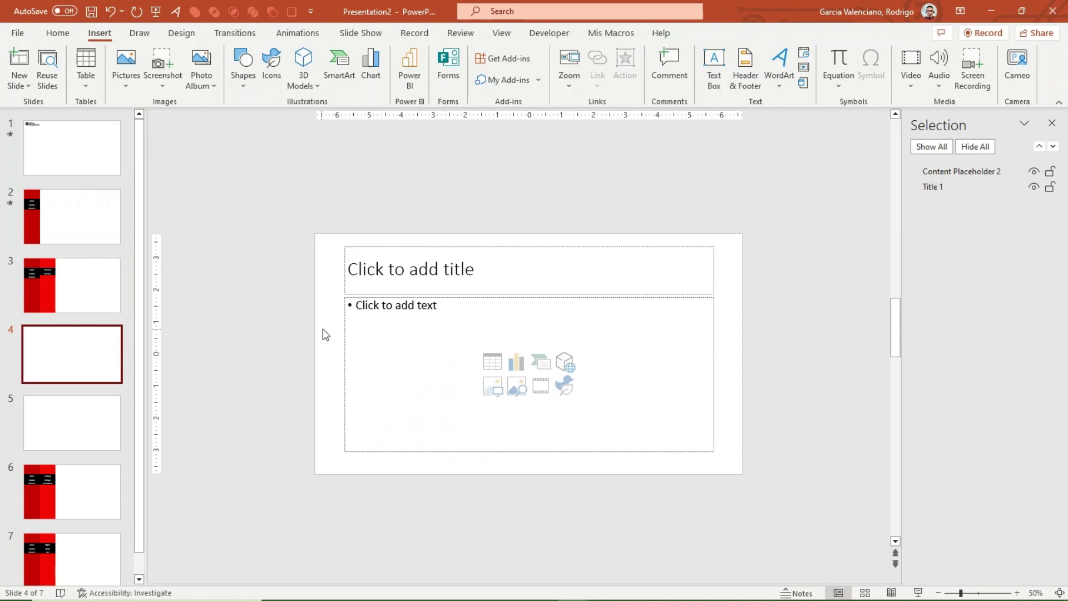
pyautogui.click(323, 328)
pyautogui.hotkey('ctrl', 'a')
pyautogui.press('Delete')
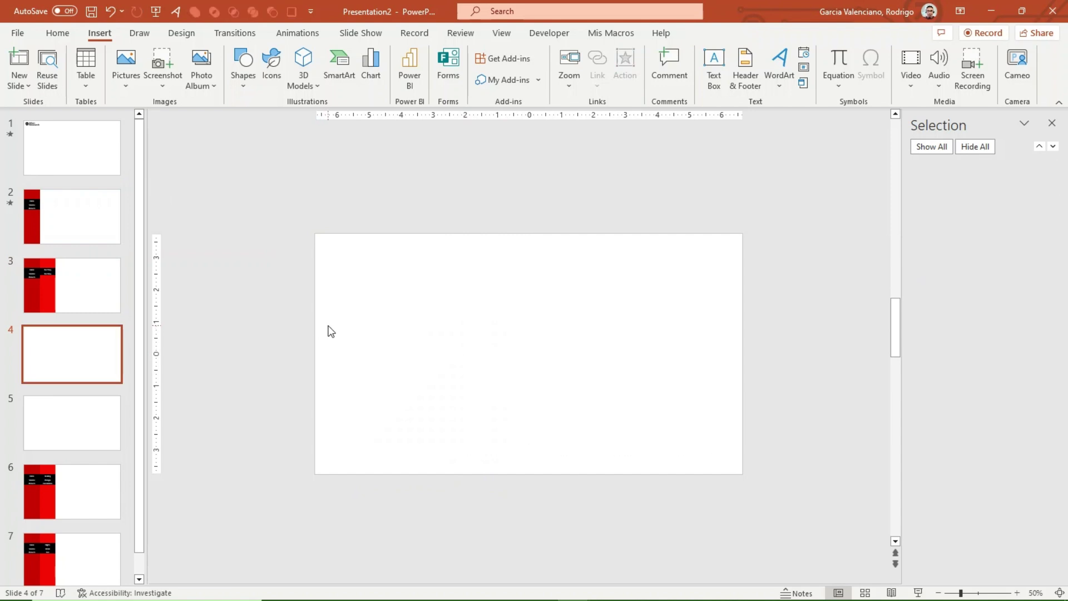
pyautogui.hotkey('ctrl', 'v')
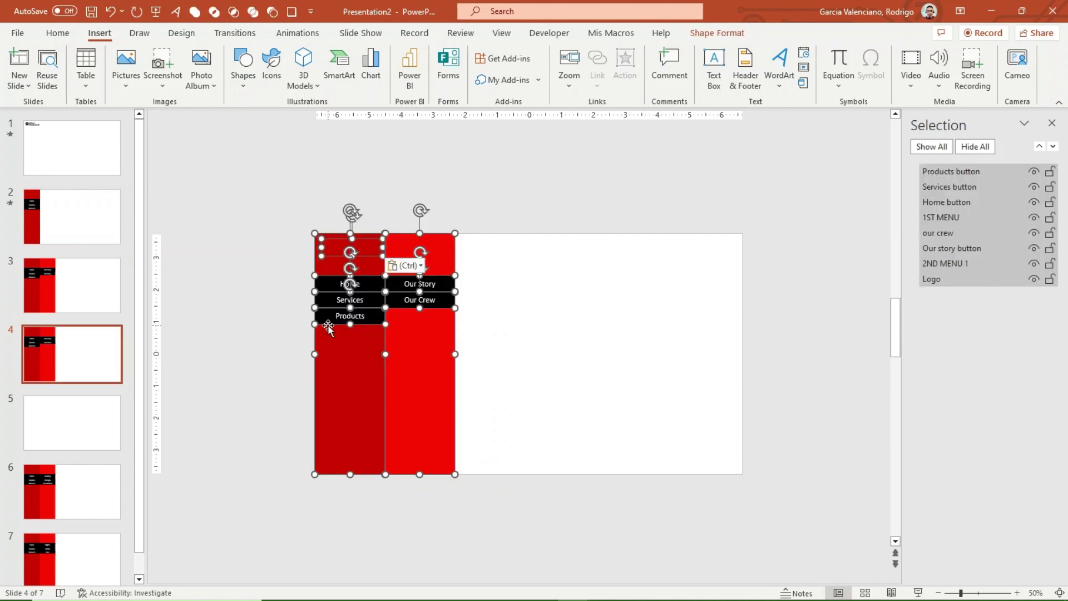
pyautogui.click(66, 414)
pyautogui.click(289, 333)
pyautogui.hotkey('ctrl', 'a')
pyautogui.press('Delete')
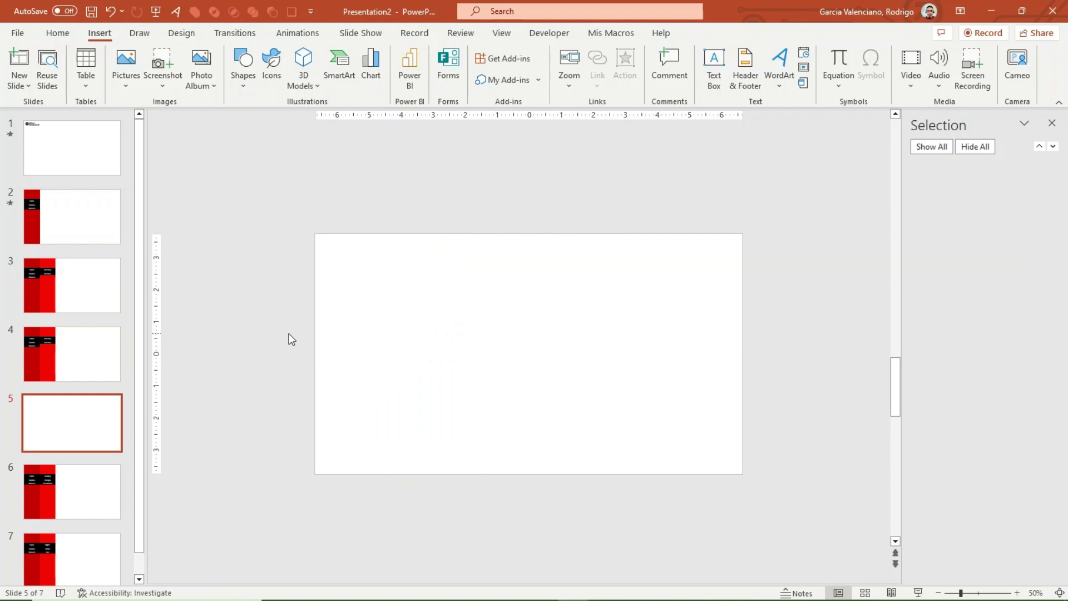
pyautogui.hotkey('ctrl', 'v')
# - Paste the AR History column onto slide 4 beside Our Story, layered below 2ND MENU 1
pyautogui.click(63, 162)
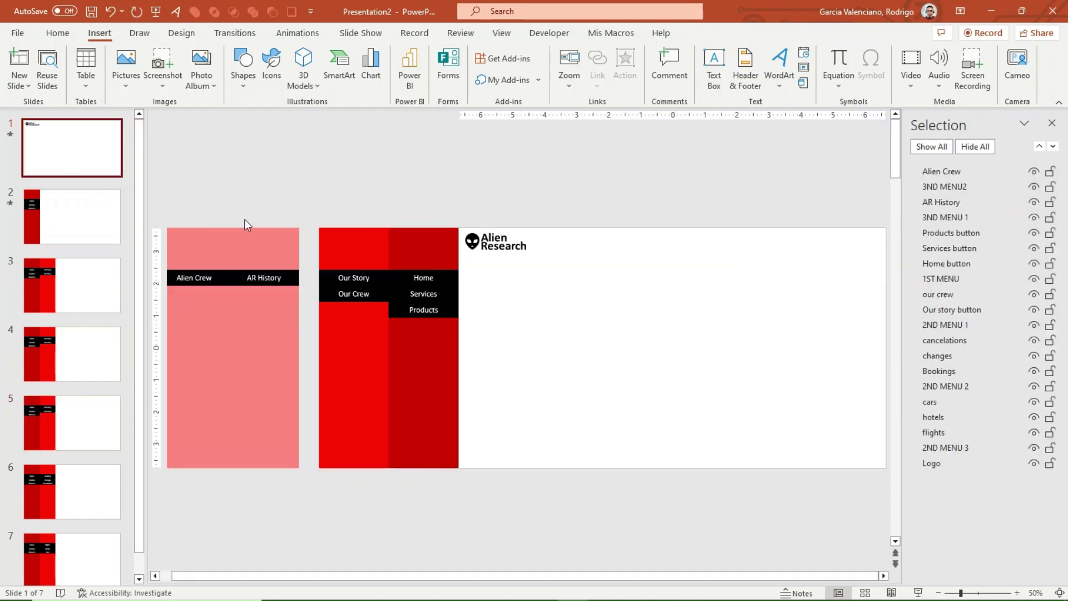
pyautogui.moveTo(307, 199); pyautogui.dragTo(215, 487)
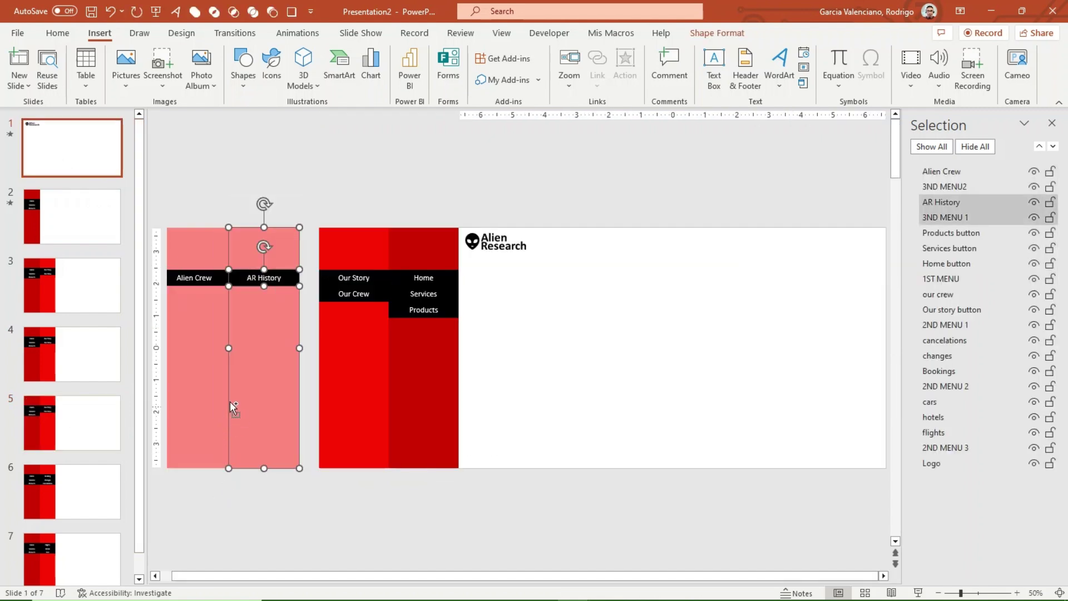
pyautogui.click(86, 356)
pyautogui.hotkey('ctrl', 'v')
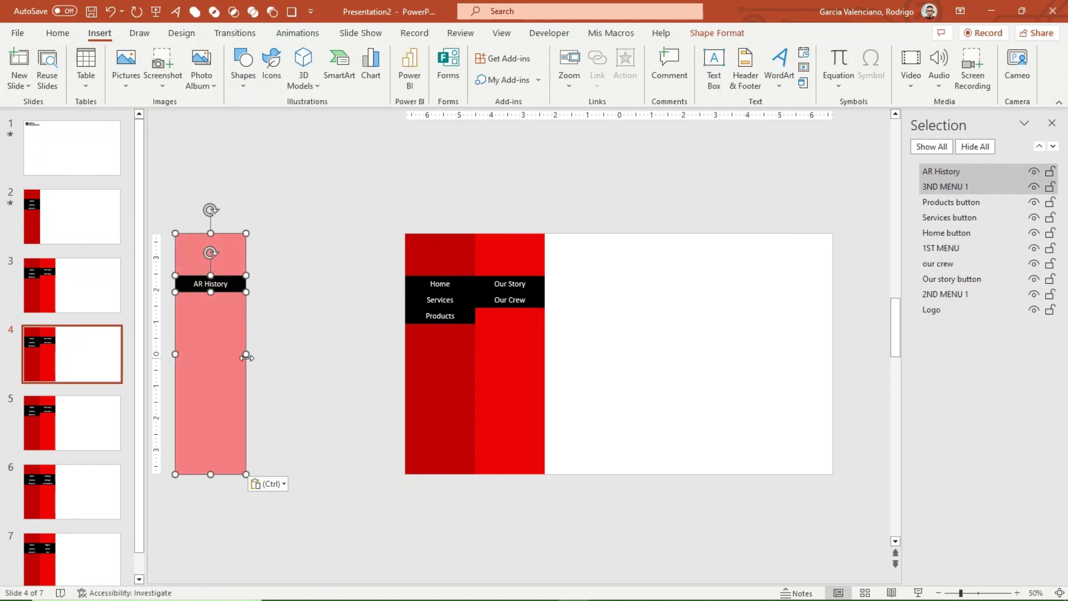
pyautogui.moveTo(214, 375); pyautogui.dragTo(572, 385)
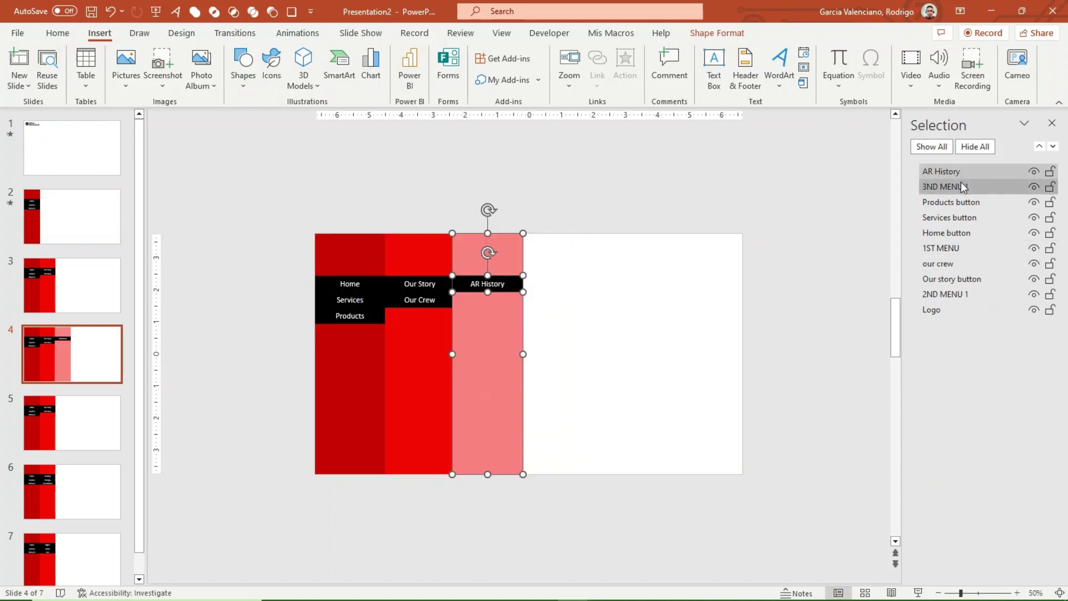
pyautogui.moveTo(961, 183); pyautogui.dragTo(968, 296)
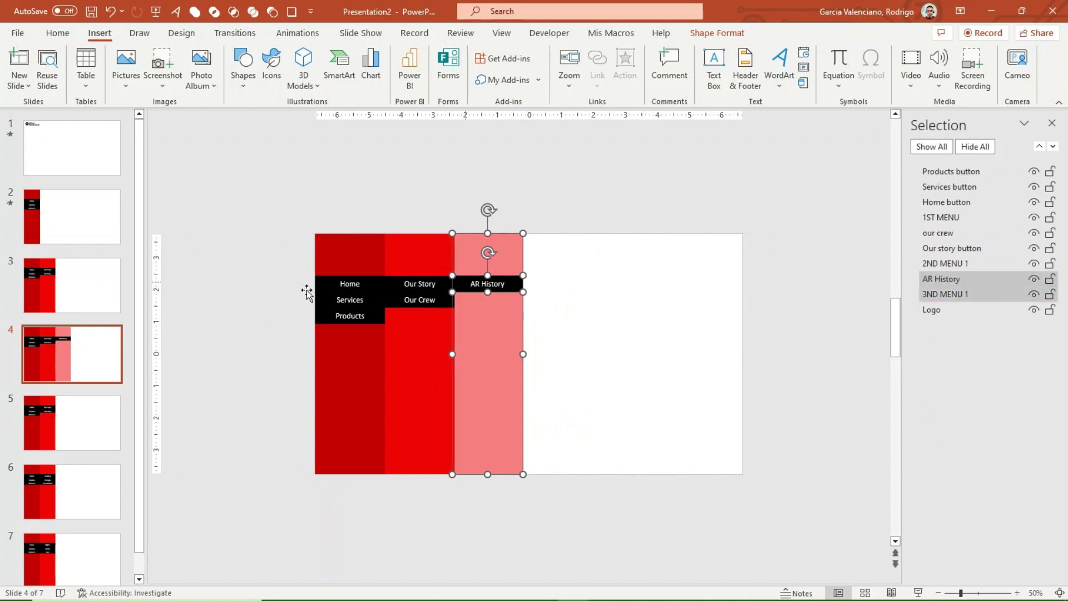
# - Paste the Alien Crew column onto slide 5 beside Our Crew, moving 3ND MENU2 lower in the stack
pyautogui.click(98, 153)
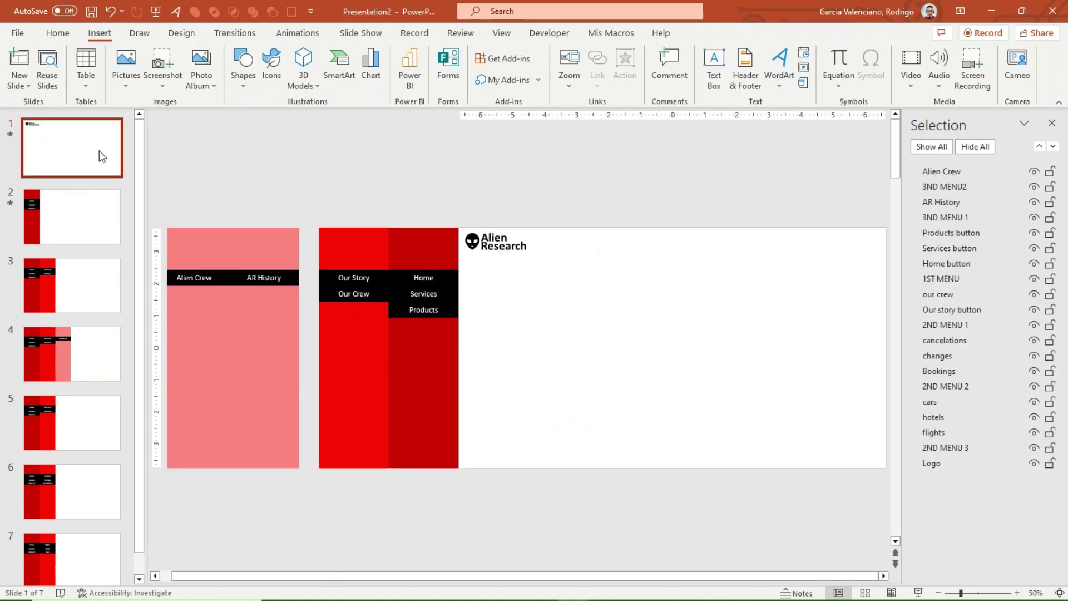
pyautogui.moveTo(242, 207); pyautogui.dragTo(145, 490)
pyautogui.click(91, 426)
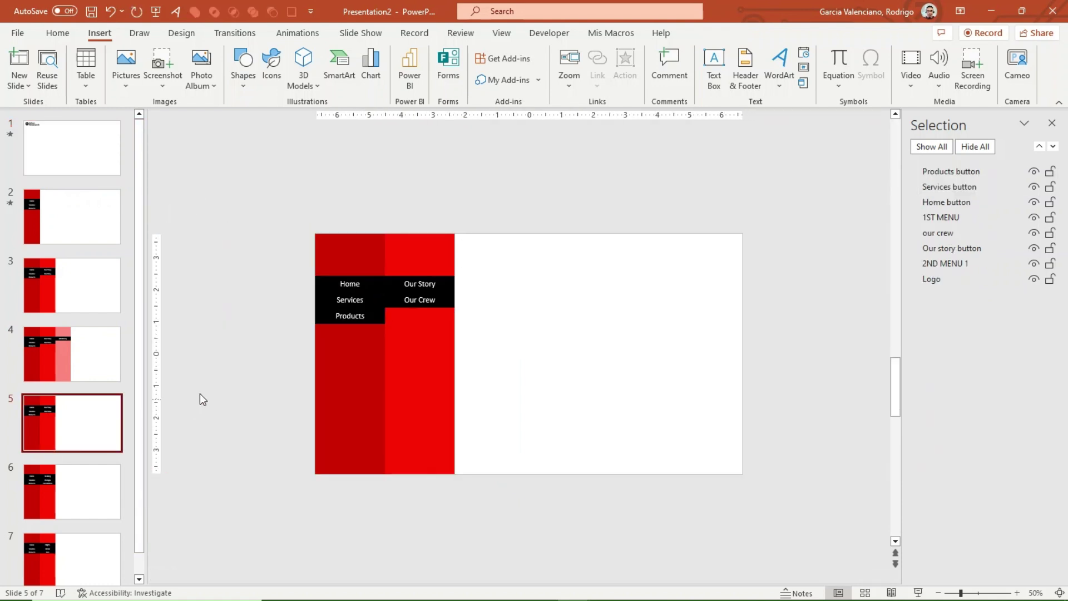
pyautogui.hotkey('ctrl', 'v')
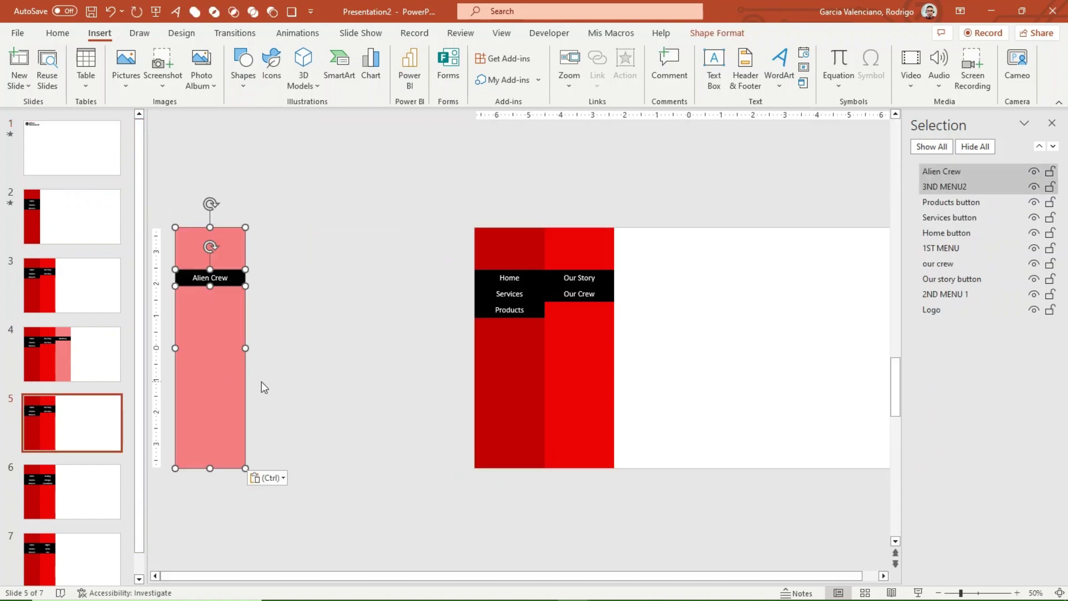
pyautogui.moveTo(186, 384); pyautogui.dragTo(623, 390)
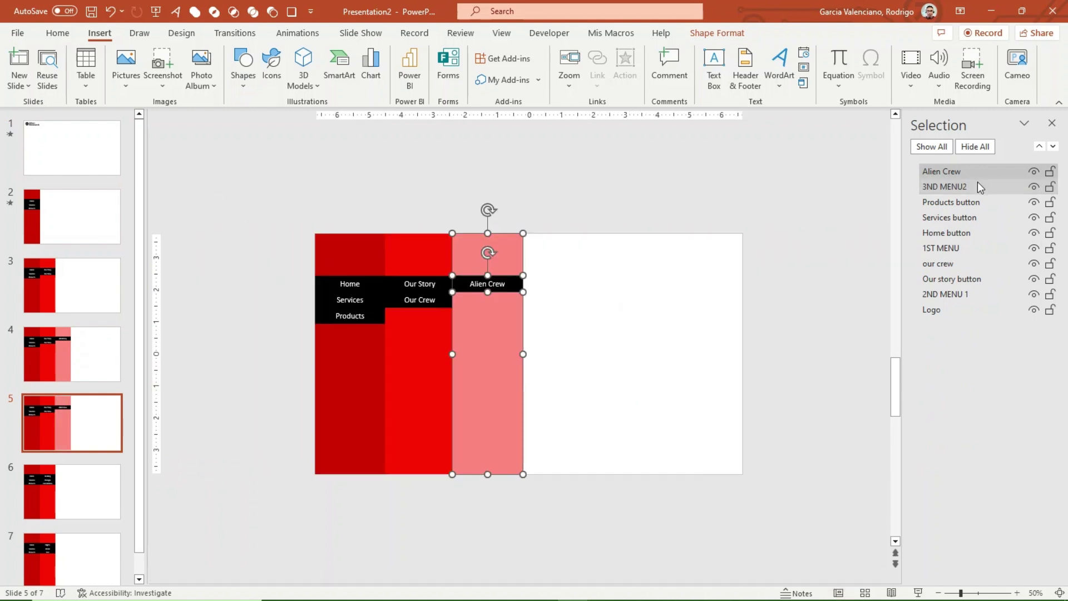
pyautogui.moveTo(978, 186); pyautogui.dragTo(925, 302)
# - Align Center the two pink columns on slide 1 and move them against the red menu
pyautogui.click(72, 148)
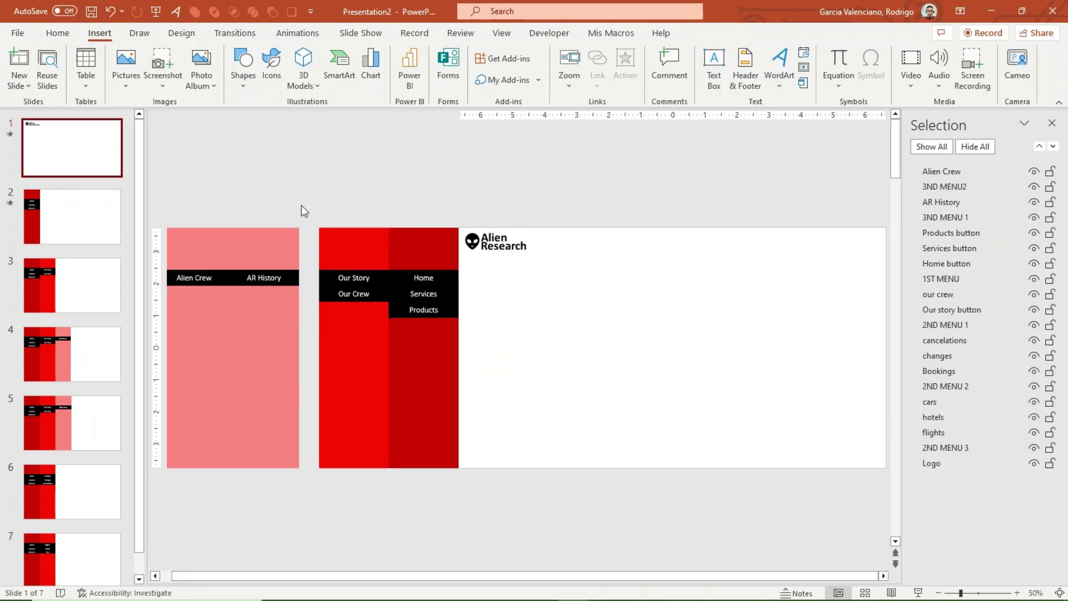
pyautogui.moveTo(116, 501); pyautogui.dragTo(125, 501)
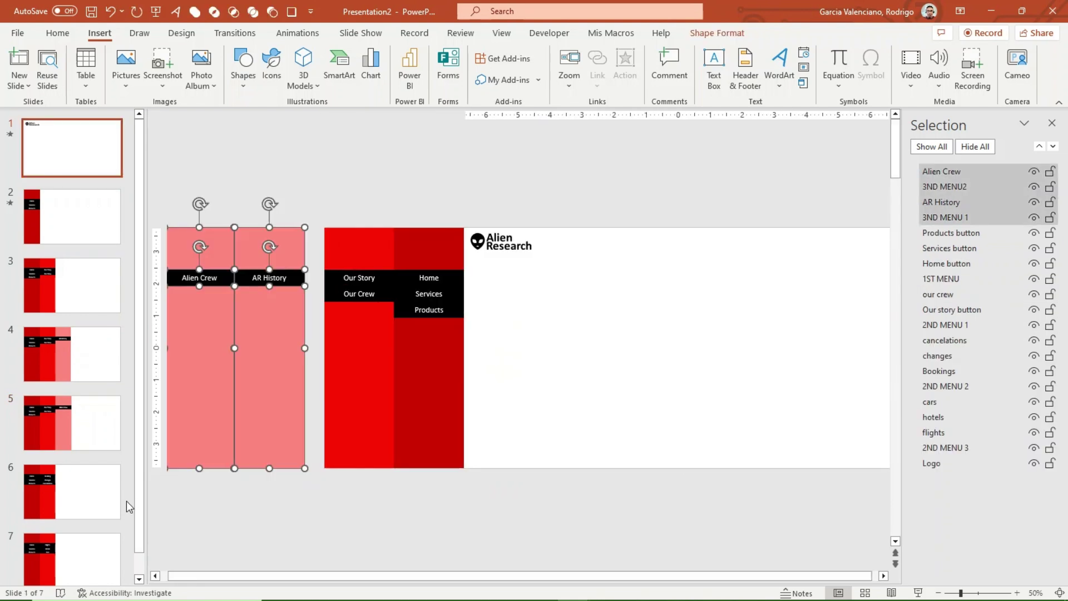
pyautogui.click(732, 33)
pyautogui.click(904, 52)
pyautogui.click(924, 83)
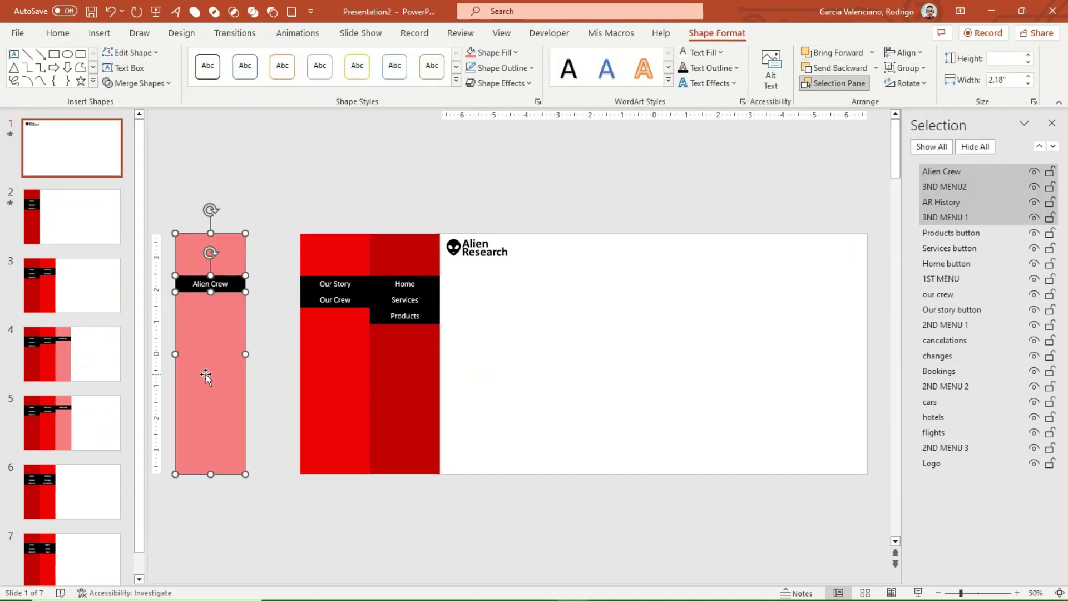
pyautogui.moveTo(206, 375); pyautogui.dragTo(242, 362)
# - Run the slideshow and test Home, Our Story (AR History/Alien Crew), Services and Products sub-menus
pyautogui.click(840, 523)
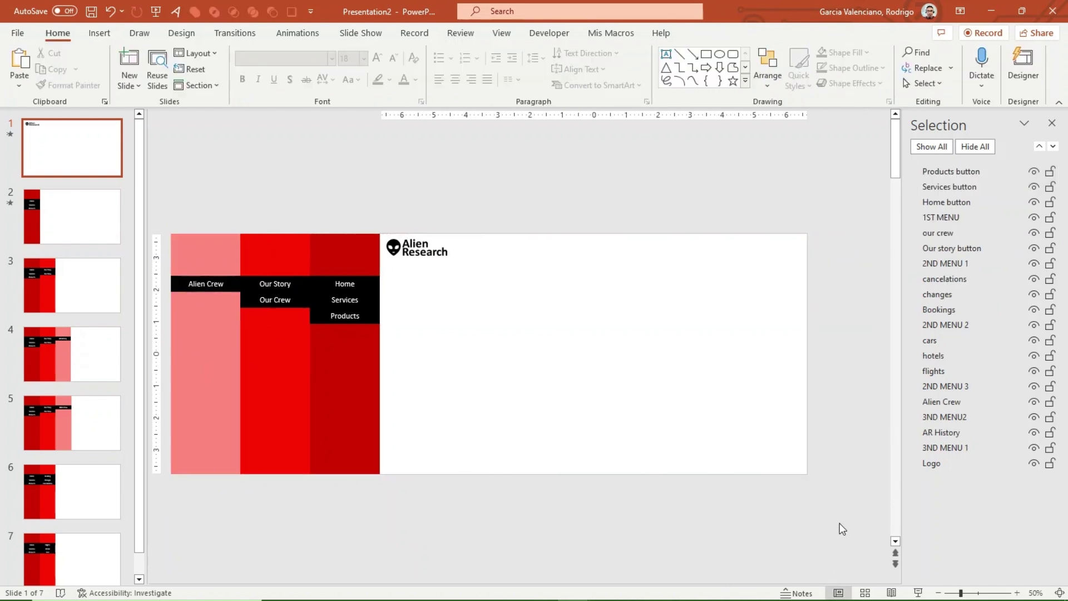
pyautogui.click(916, 591)
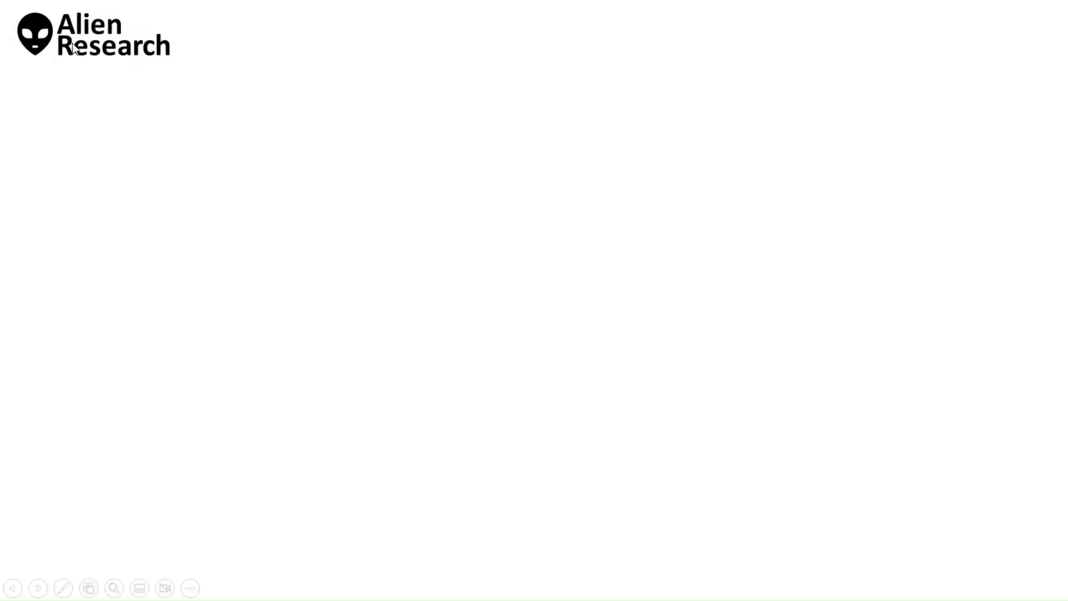
pyautogui.click(73, 47)
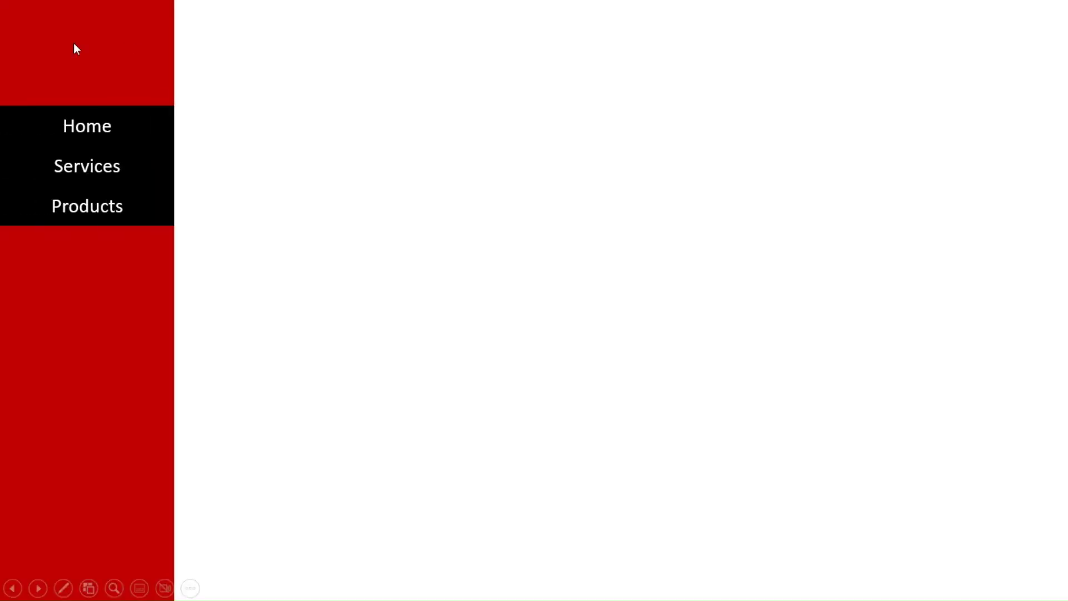
pyautogui.click(79, 135)
pyautogui.click(240, 130)
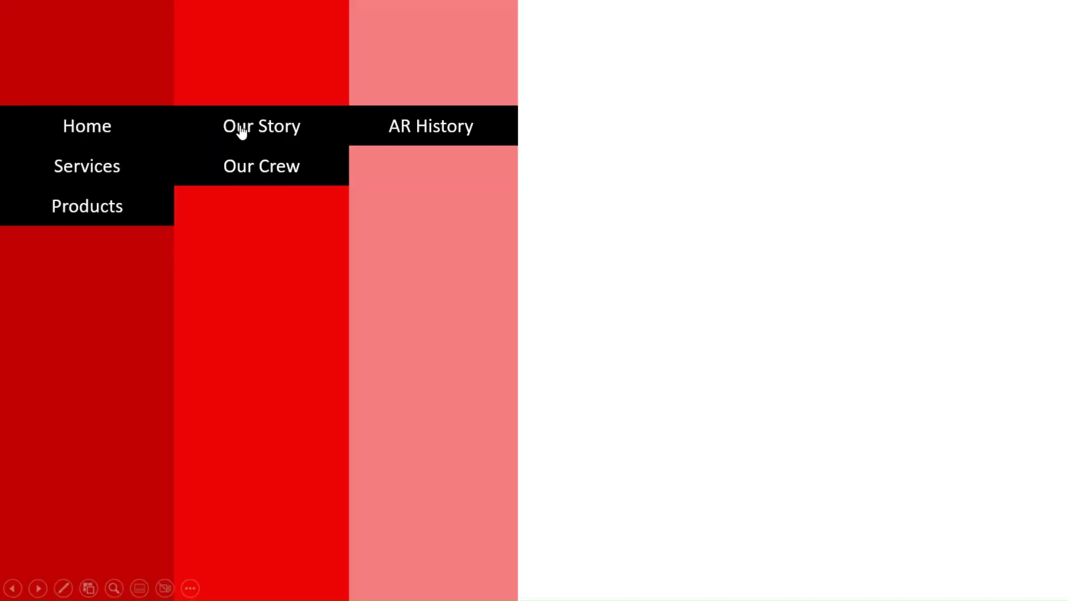
pyautogui.click(253, 168)
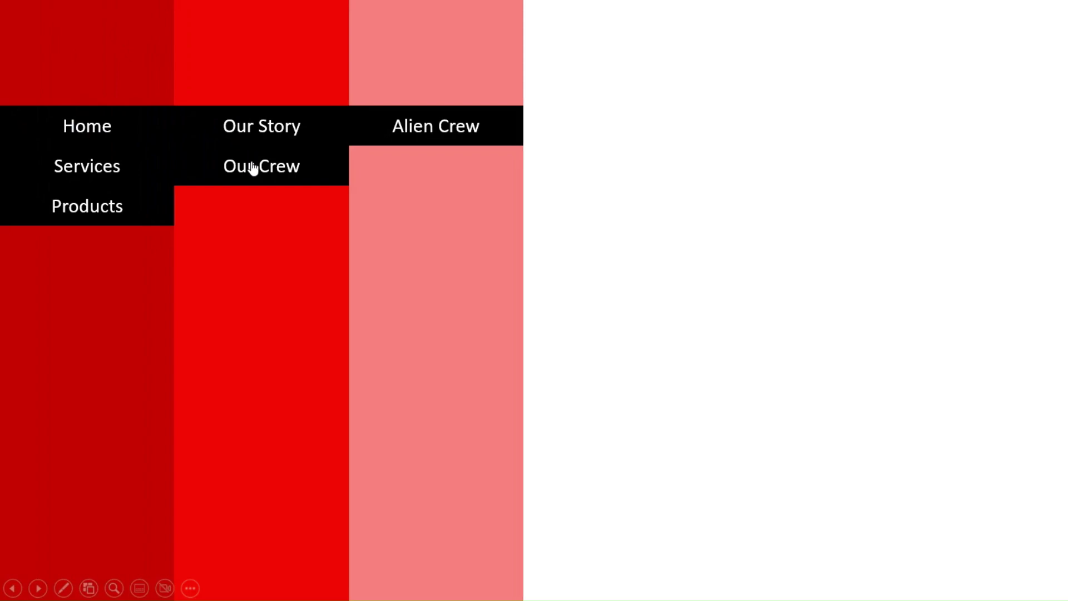
pyautogui.click(261, 133)
pyautogui.click(260, 168)
pyautogui.click(97, 164)
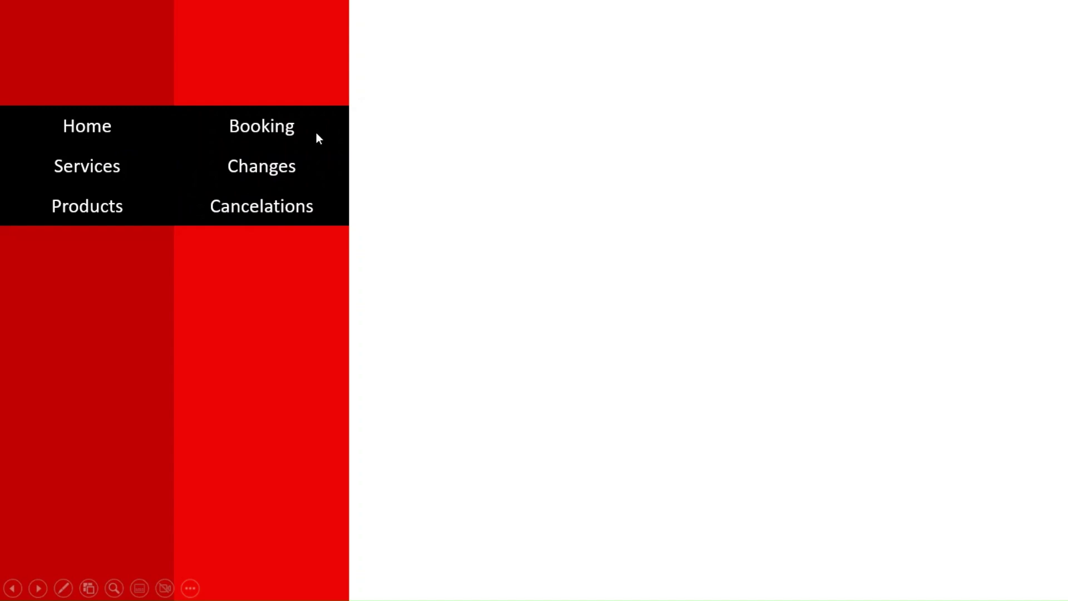
pyautogui.click(86, 209)
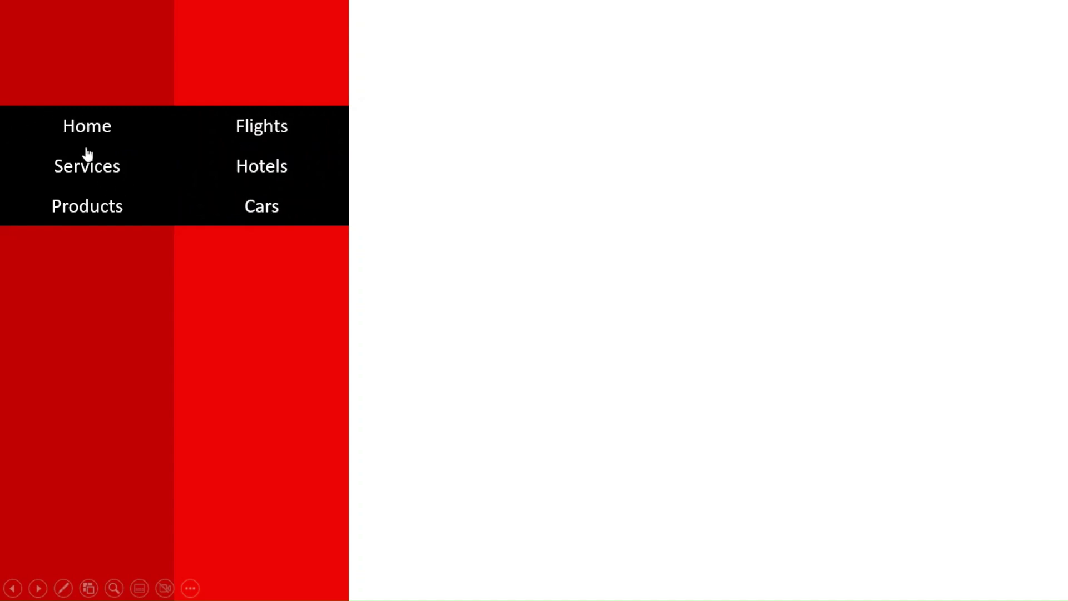
pyautogui.press('Escape')
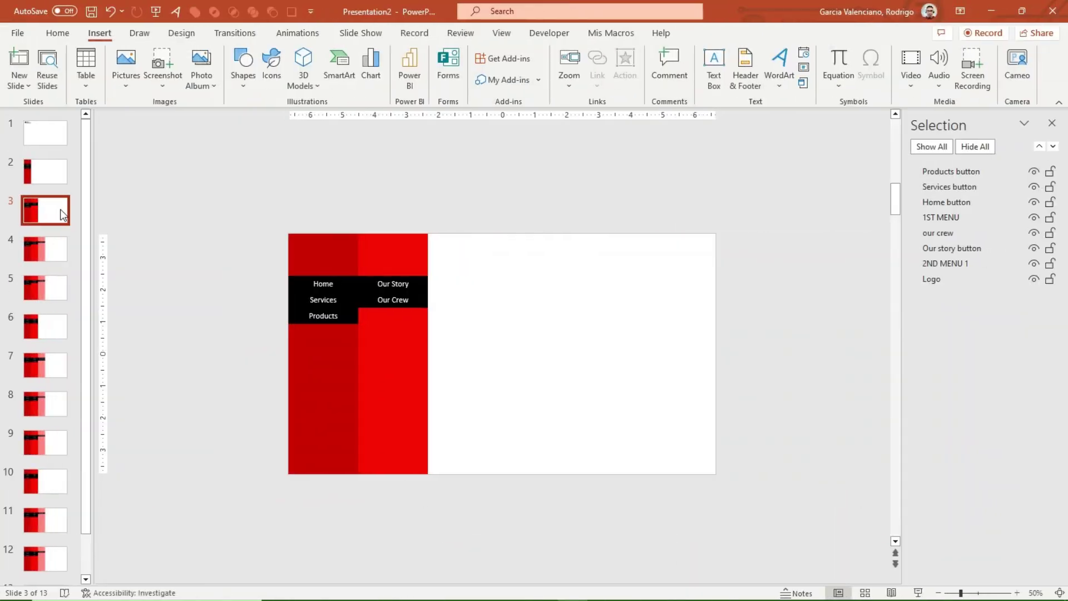
# - Select all slides and apply the Morph transition with a 00.25-second duration
pyautogui.click(61, 254)
pyautogui.click(58, 142)
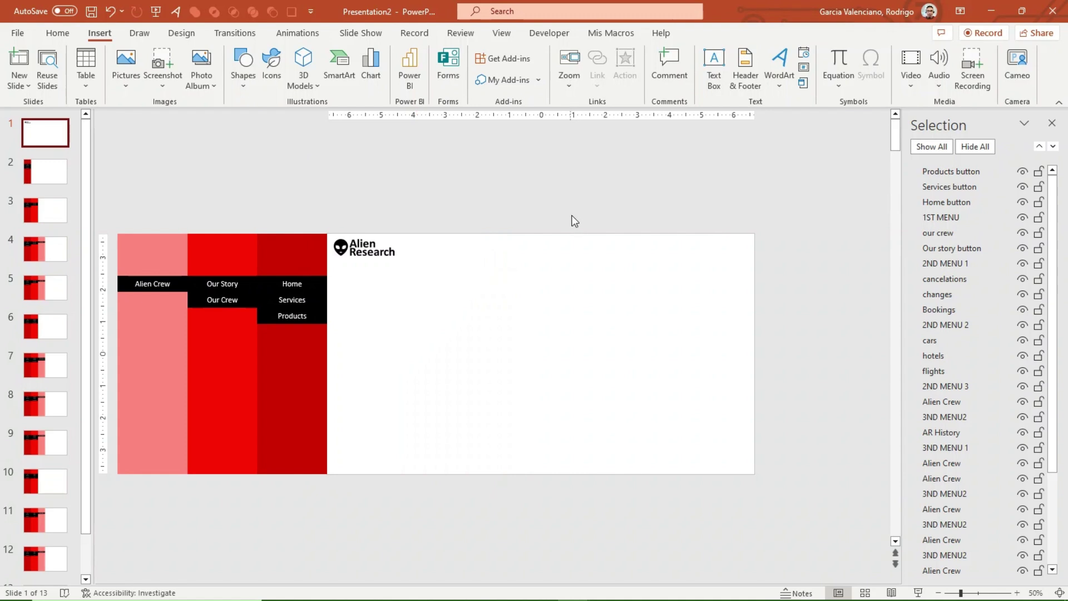
pyautogui.hotkey('ctrl', 'a')
pyautogui.click(234, 33)
pyautogui.click(130, 66)
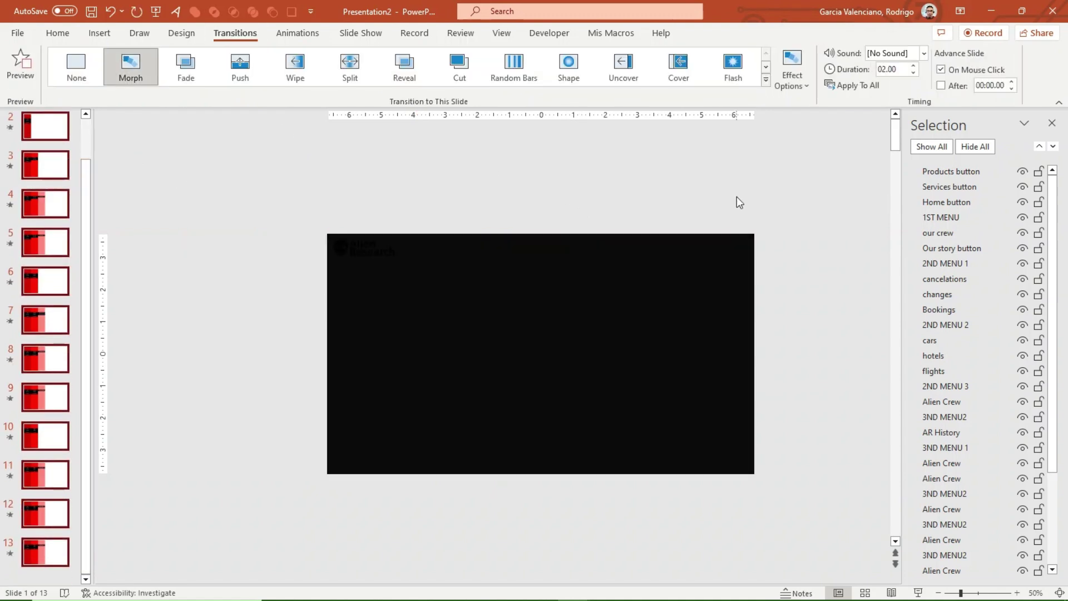
pyautogui.click(895, 74)
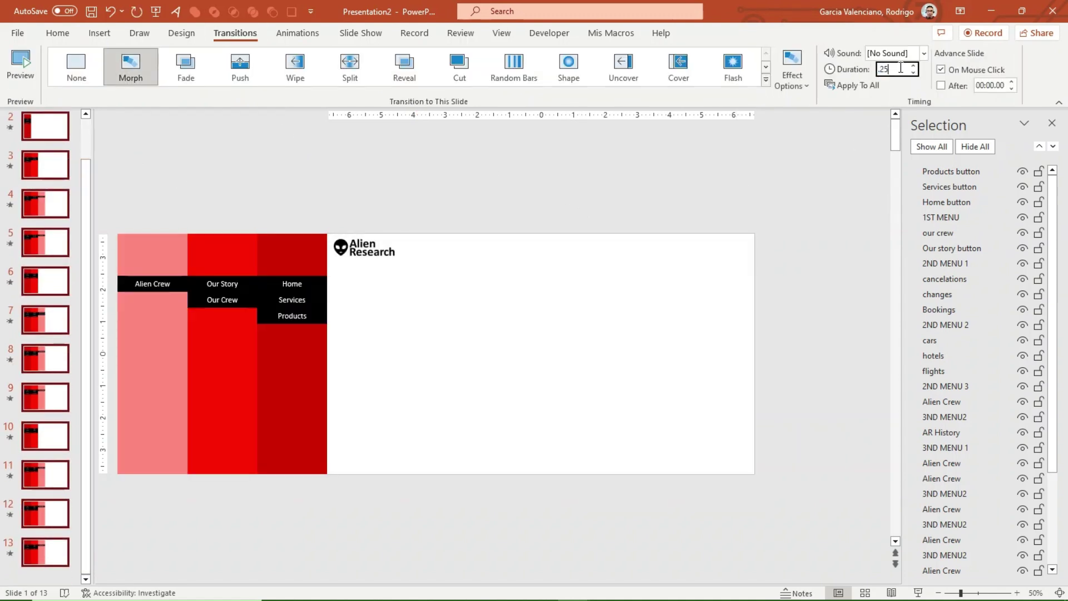
pyautogui.click(852, 85)
pyautogui.click(366, 153)
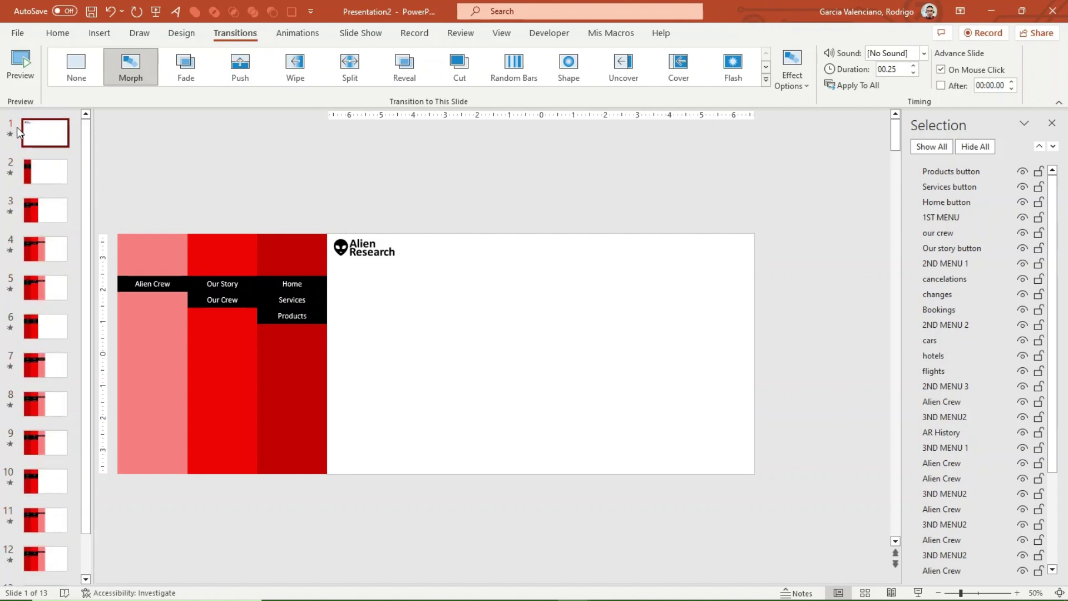
# - Start the show with F5 and toggle the third column between Alien Crew and AR History
pyautogui.press('F5')
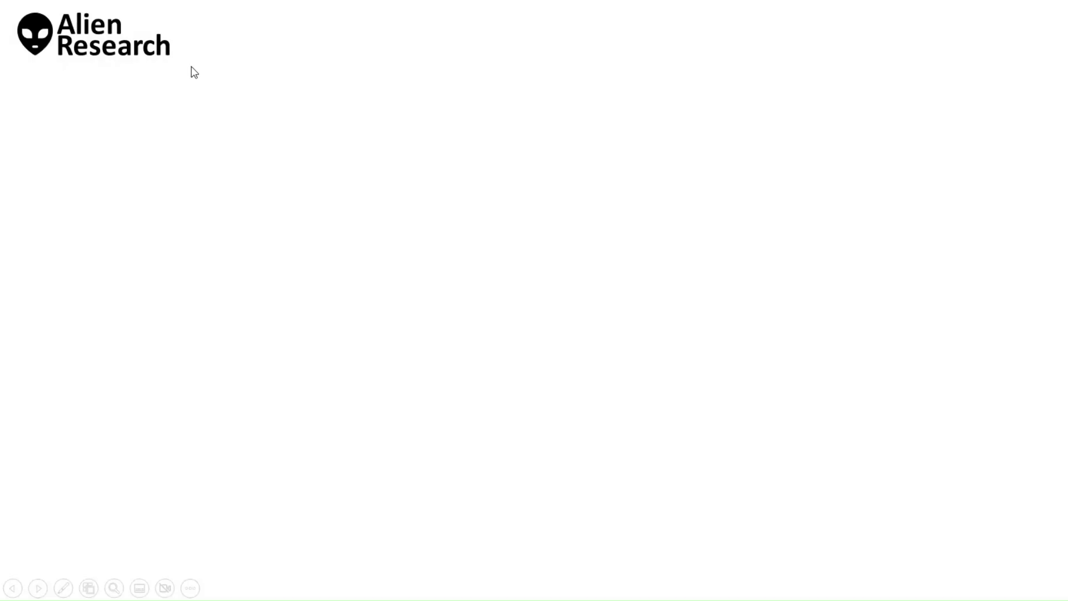
pyautogui.click(117, 53)
pyautogui.moveTo(79, 125)
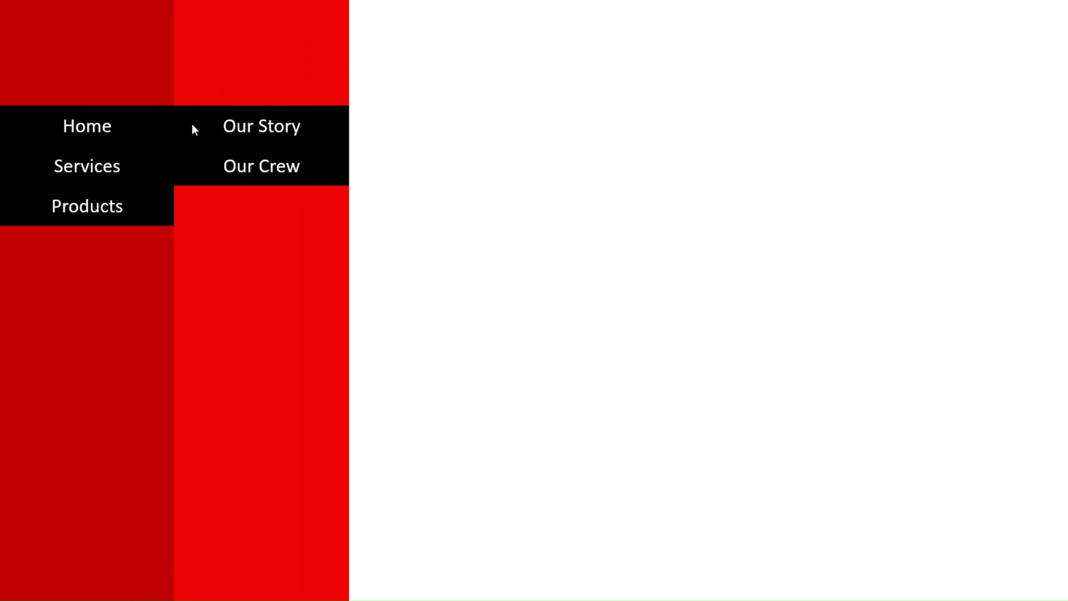
pyautogui.moveTo(192, 123)
pyautogui.click(412, 127)
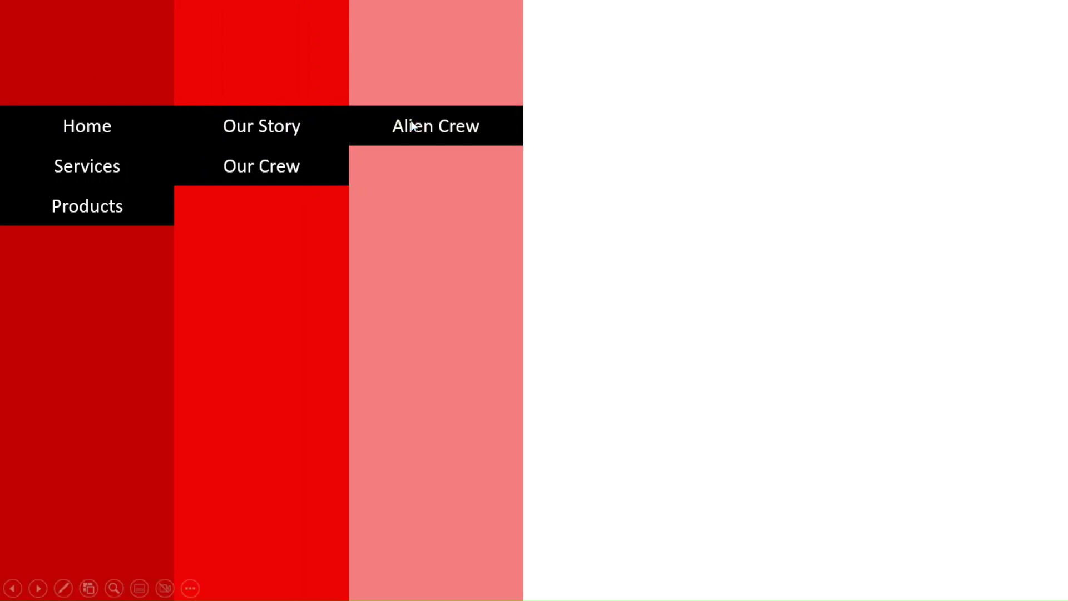
pyautogui.click(550, 109)
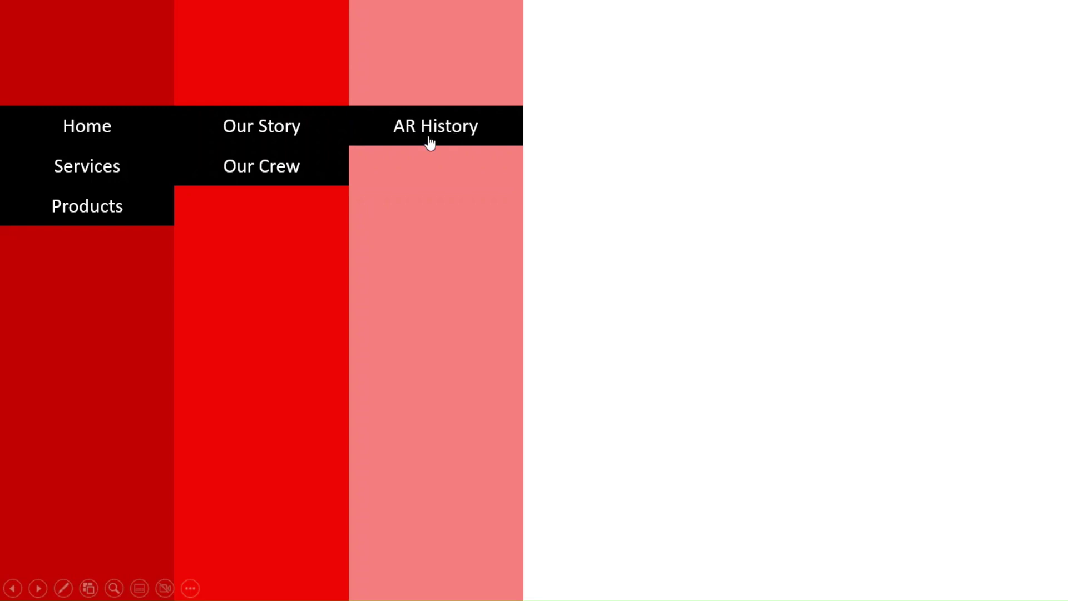
pyautogui.press('Escape')
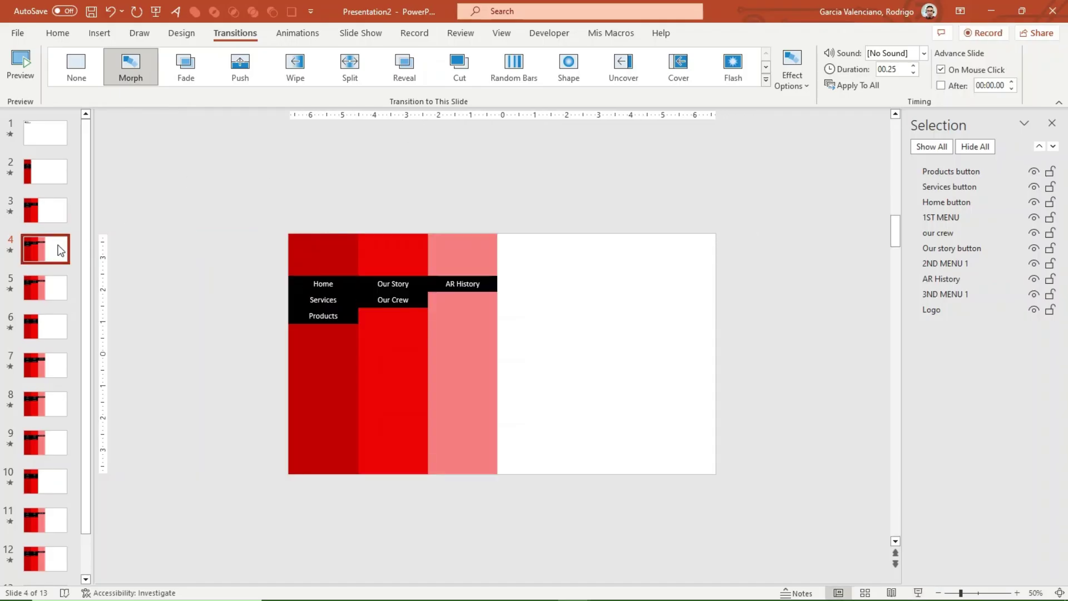
# - Paste a copy of slide 4 as slide 5 and shift all its menu shapes except the logo leftward
pyautogui.hotkey('ctrl', 'v')
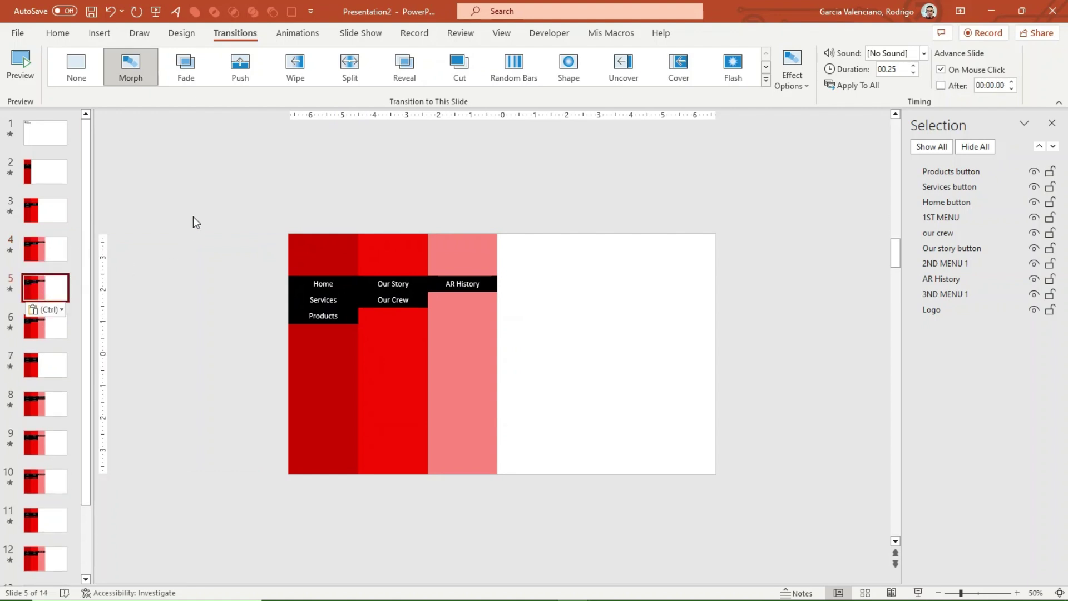
pyautogui.click(225, 223)
pyautogui.moveTo(246, 206); pyautogui.dragTo(533, 477)
pyautogui.keyDown('ctrl'); pyautogui.click(963, 310); pyautogui.keyUp('ctrl')
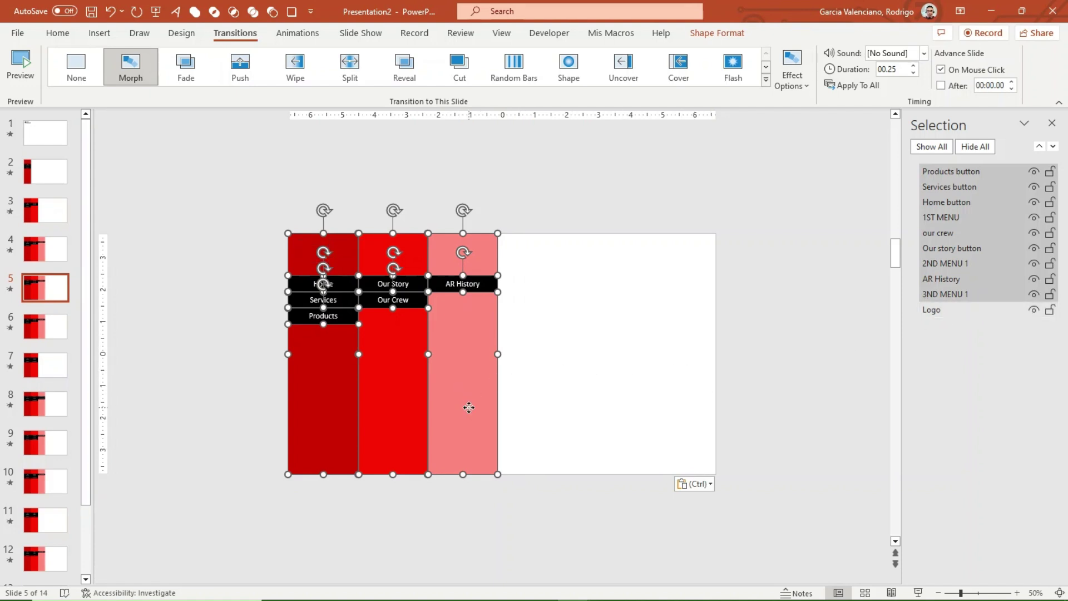
pyautogui.moveTo(469, 408); pyautogui.dragTo(259, 384)
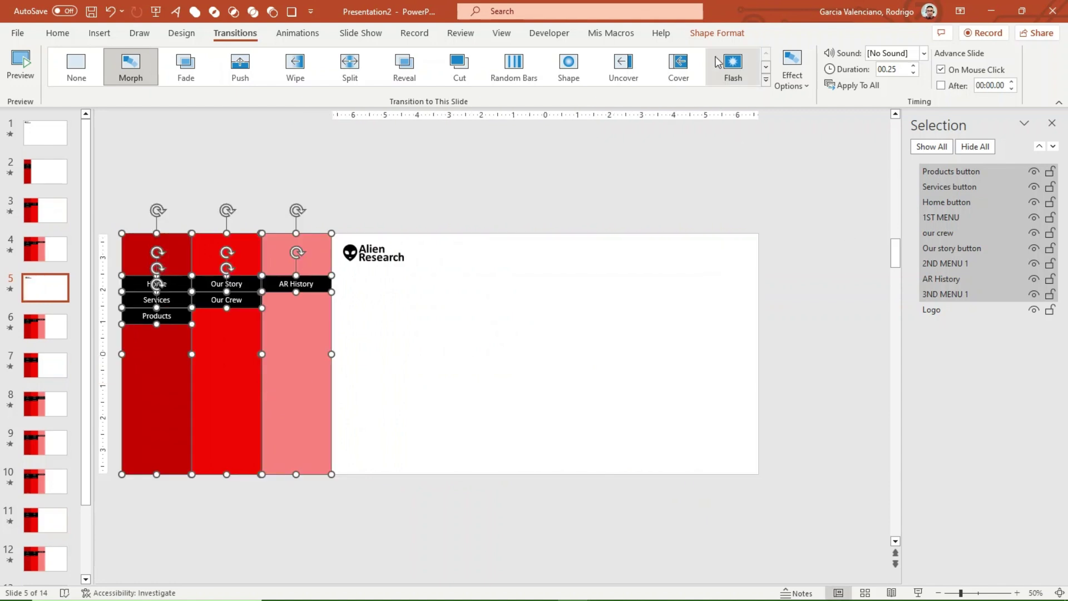
# - Align Center the three menu columns into one stack and move it to the slide's left edge
pyautogui.click(717, 33)
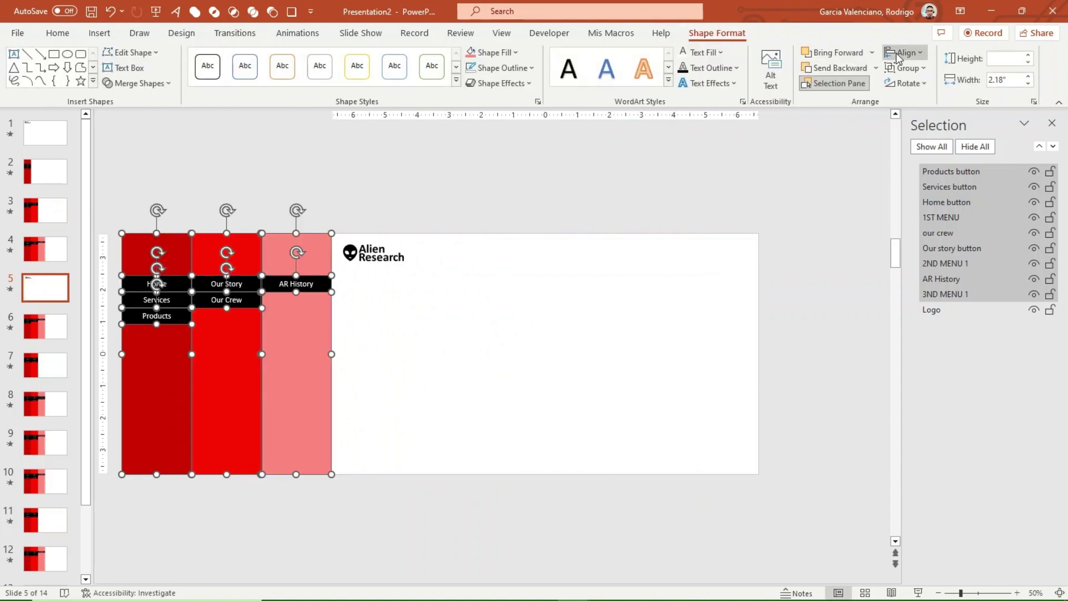
pyautogui.click(902, 53)
pyautogui.click(906, 90)
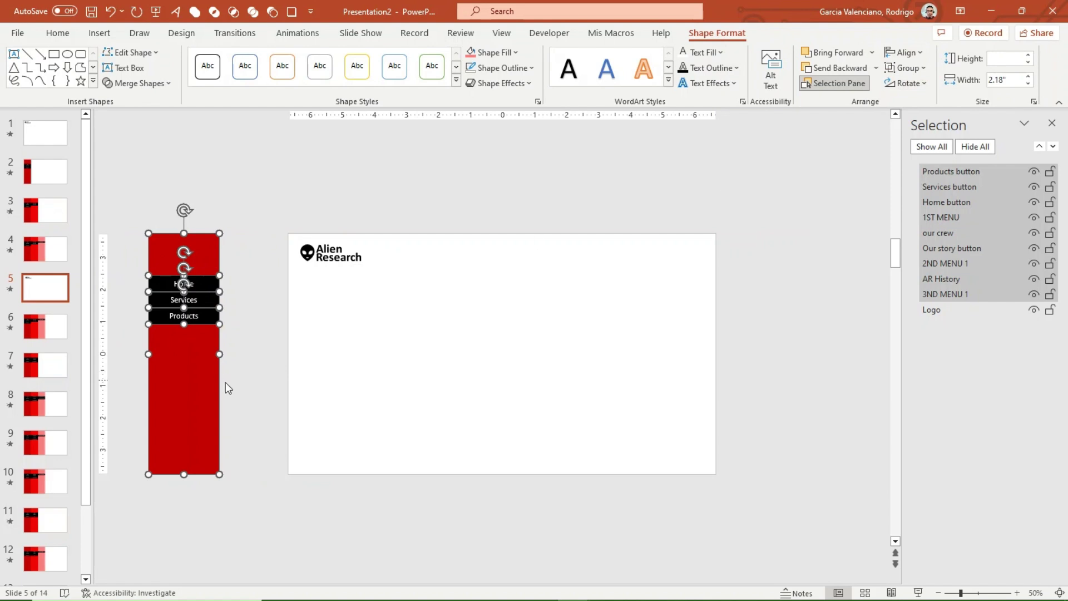
pyautogui.click(224, 384)
pyautogui.click(183, 399)
pyautogui.moveTo(244, 218); pyautogui.dragTo(143, 481)
pyautogui.moveTo(182, 419); pyautogui.dragTo(244, 423)
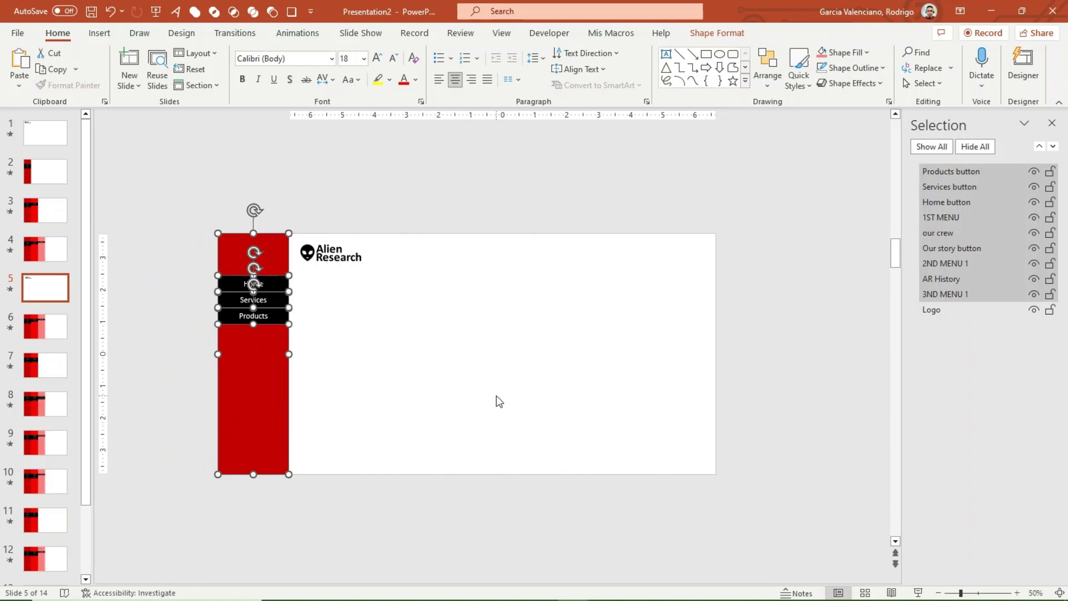
pyautogui.click(496, 396)
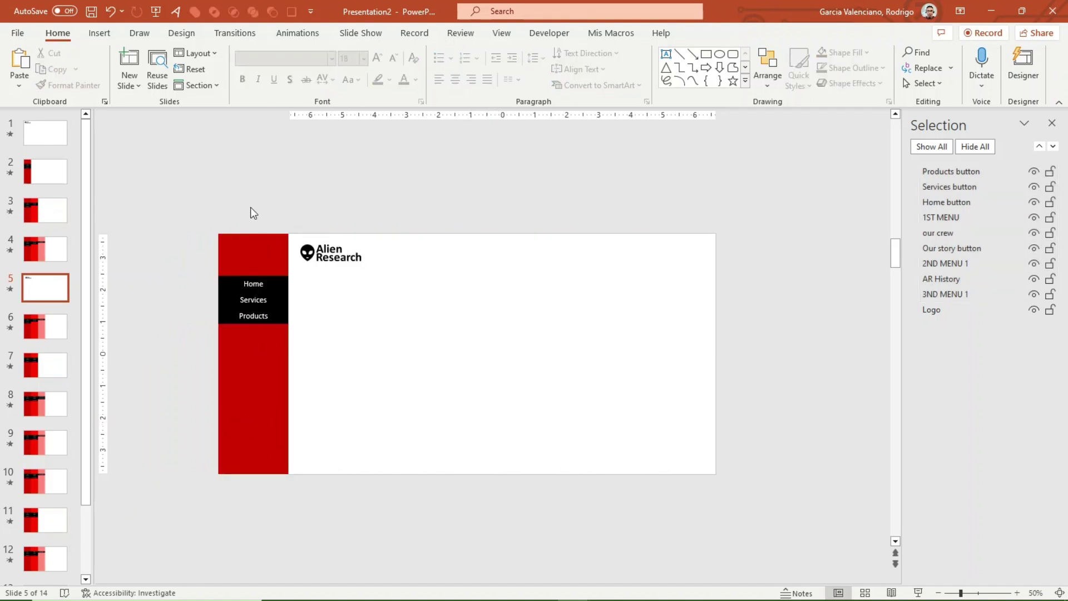
pyautogui.hotkey('alt', 'n')
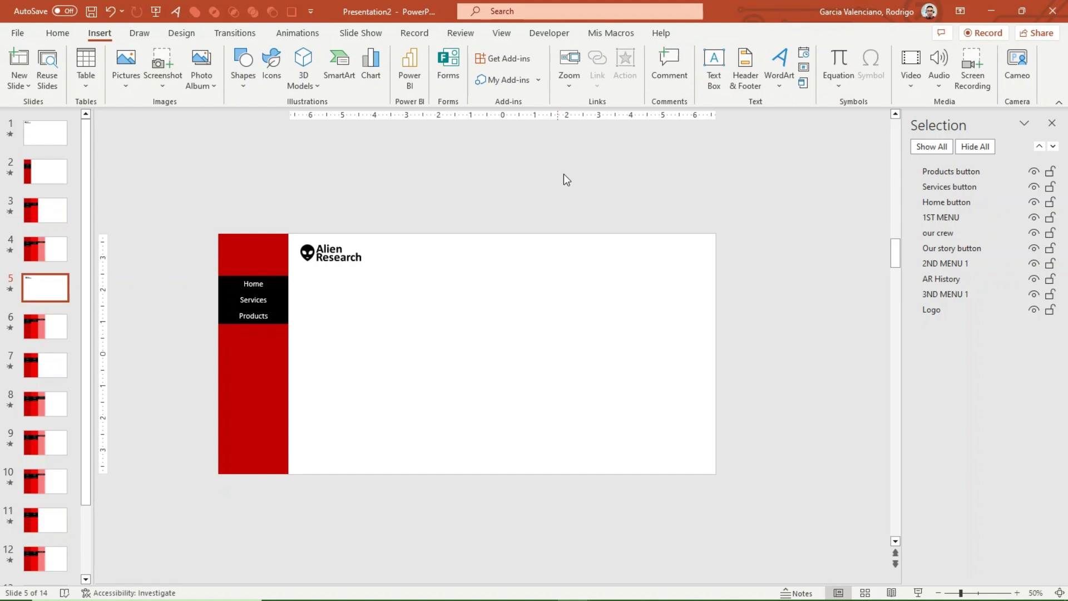
# - Add a centred, enlarged, bold 'AR History' title box across the top of slide 5
pyautogui.click(713, 79)
pyautogui.moveTo(398, 244); pyautogui.dragTo(684, 280)
pyautogui.write('AR His')
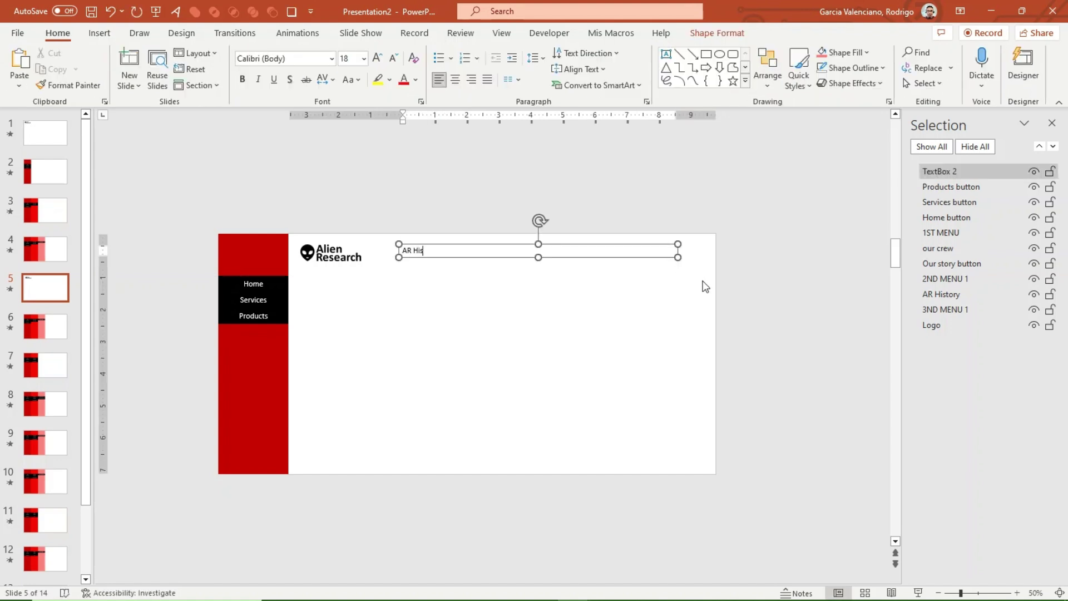
pyautogui.hotkey('ctrl', 'a')
pyautogui.hotkey('ctrl', 'e')
pyautogui.click(376, 57)
pyautogui.click(376, 58)
pyautogui.click(377, 58)
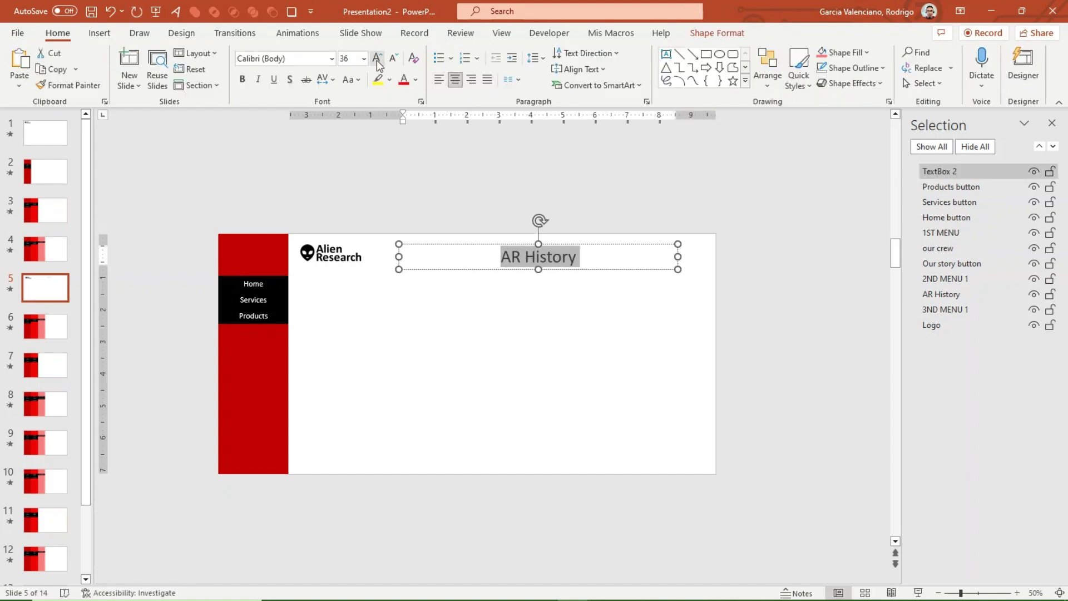
pyautogui.click(376, 58)
pyautogui.click(376, 58)
pyautogui.click(376, 58)
pyautogui.hotkey('ctrl', 'b')
# - Add a text box below the title filled with repeated 'TEXTY TEXT' lines
pyautogui.click(416, 277)
pyautogui.hotkey('alt', 'n')
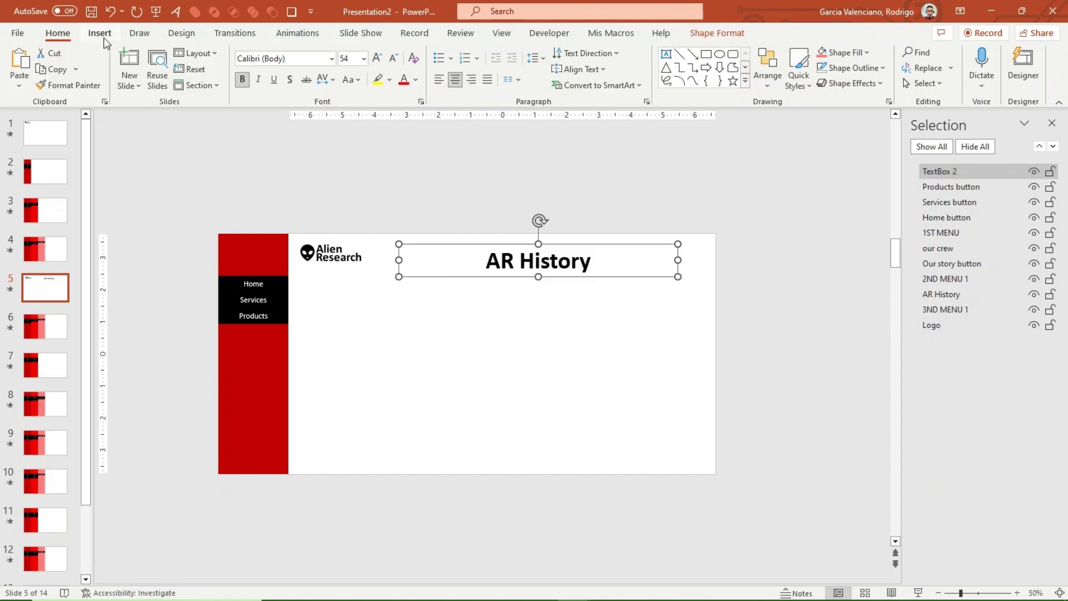
pyautogui.click(719, 89)
pyautogui.moveTo(309, 290); pyautogui.dragTo(687, 441)
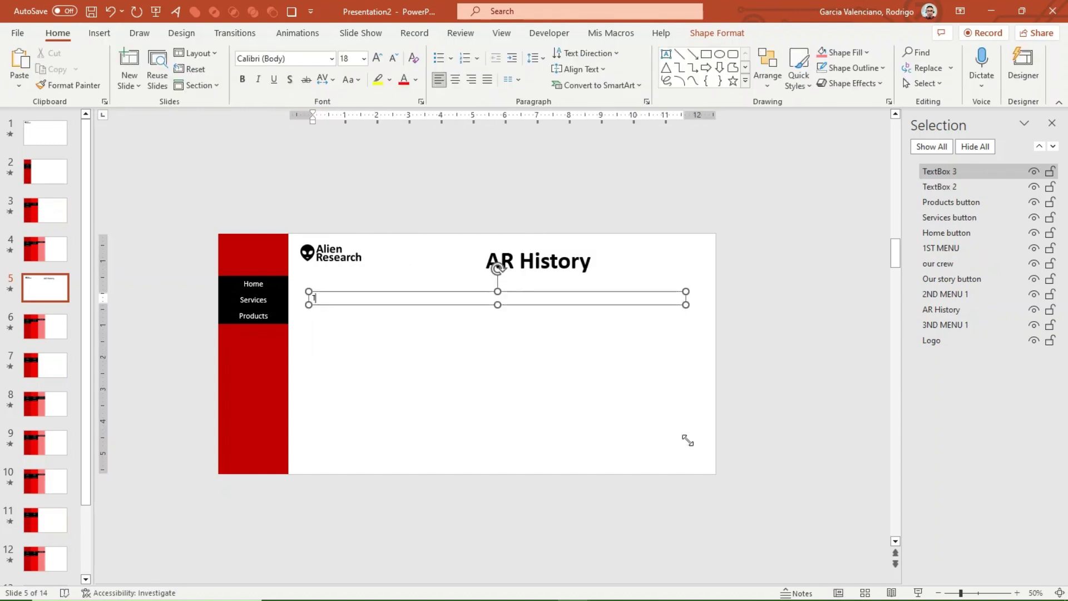
pyautogui.write('TEXTY TEXT')
pyautogui.hotkey('ctrl', 'a')
pyautogui.hotkey('ctrl', 'c')
pyautogui.press('End')
pyautogui.hotkey('ctrl', 'v')
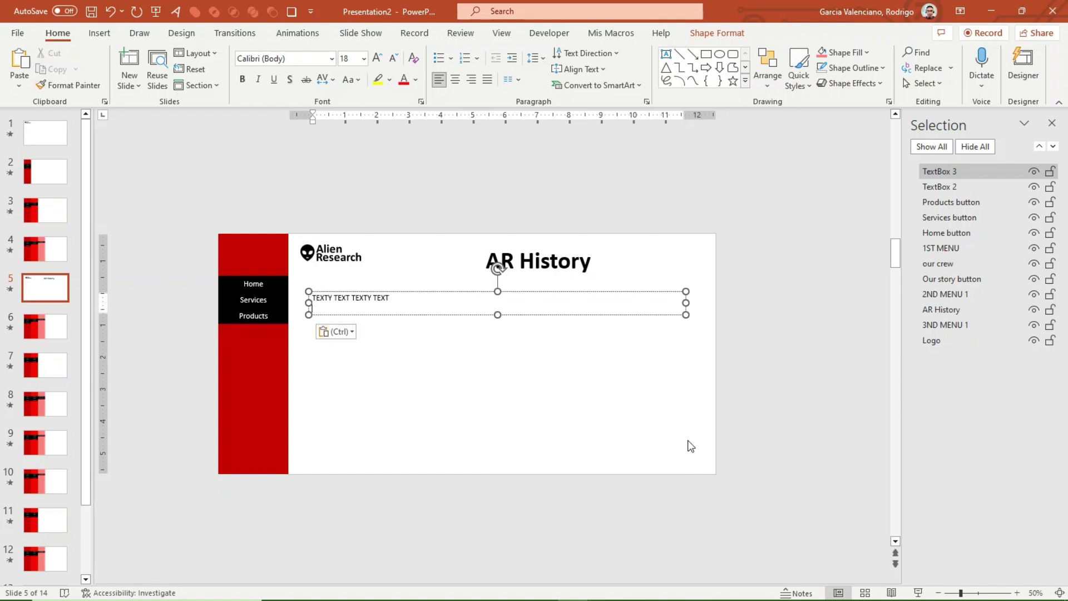
pyautogui.press('Return')
pyautogui.hotkey('ctrl', 'v')
pyautogui.press('Return')
pyautogui.hotkey('ctrl', 'v')
pyautogui.press('Return')
pyautogui.hotkey('ctrl', 'v')
pyautogui.press('Return')
pyautogui.hotkey('ctrl', 'v')
pyautogui.press('Return')
pyautogui.hotkey('ctrl', 'v')
pyautogui.click(477, 205)
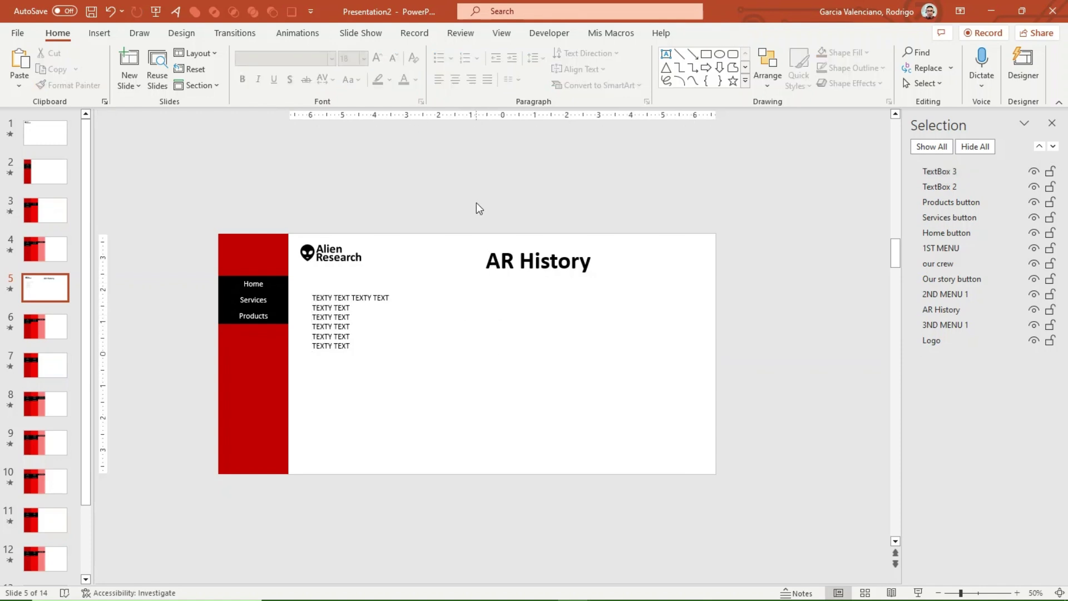
# - Run the slideshow from slide 1 and follow the menu through Home and Our Story to AR History
pyautogui.click(42, 136)
pyautogui.click(915, 592)
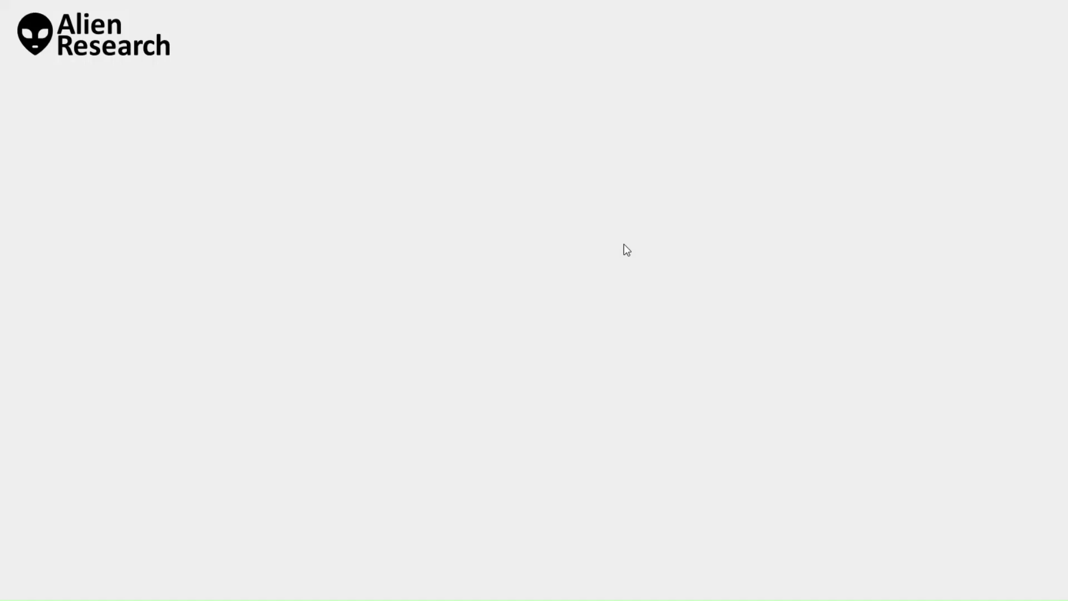
pyautogui.click(88, 49)
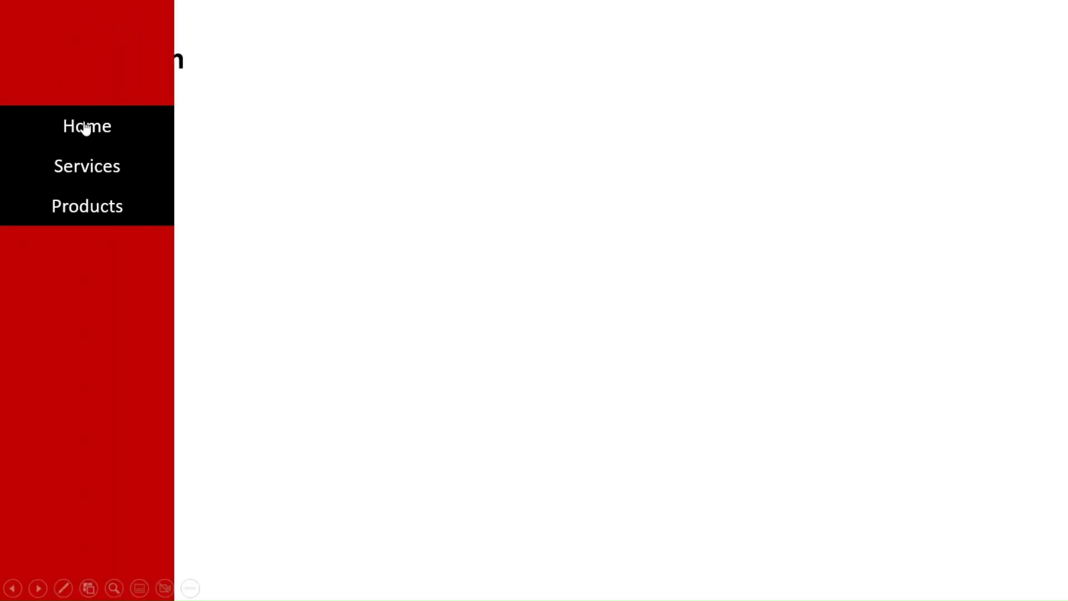
pyautogui.click(85, 127)
pyautogui.click(229, 127)
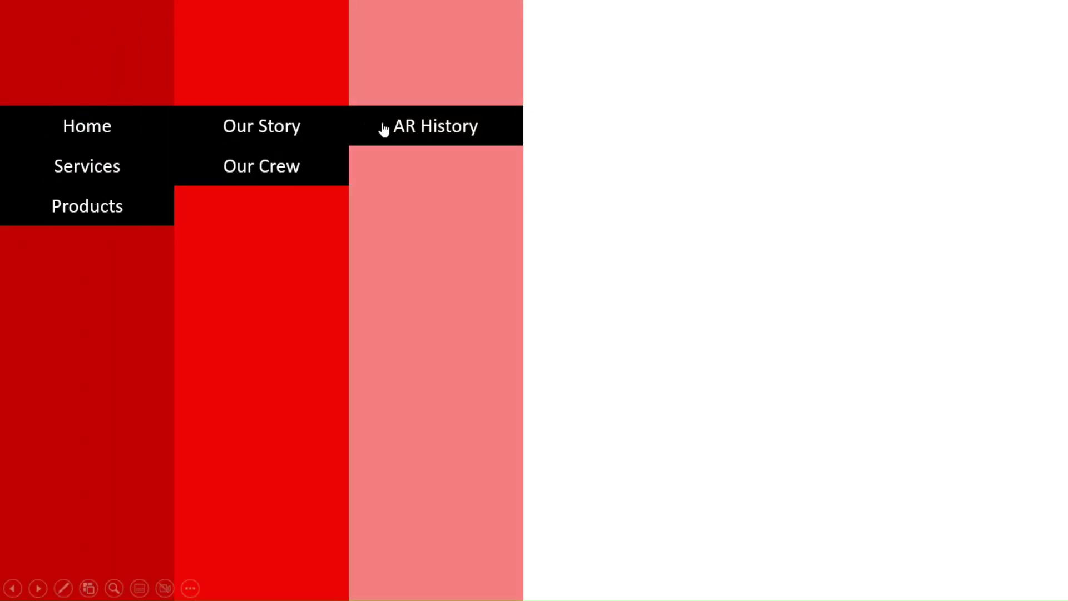
pyautogui.click(383, 126)
pyautogui.press('Escape')
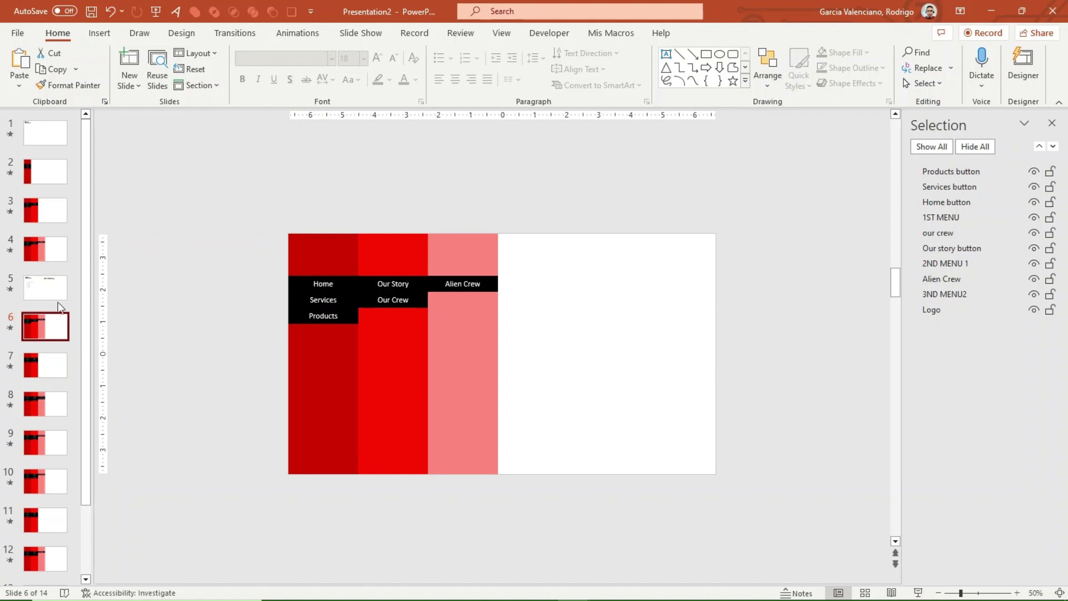
# - Insert a new slide and paste the red sidebar menu shapes, aligned left at the slide's edge
pyautogui.click(55, 329)
pyautogui.press('Return')
pyautogui.hotkey('ctrl', 'v')
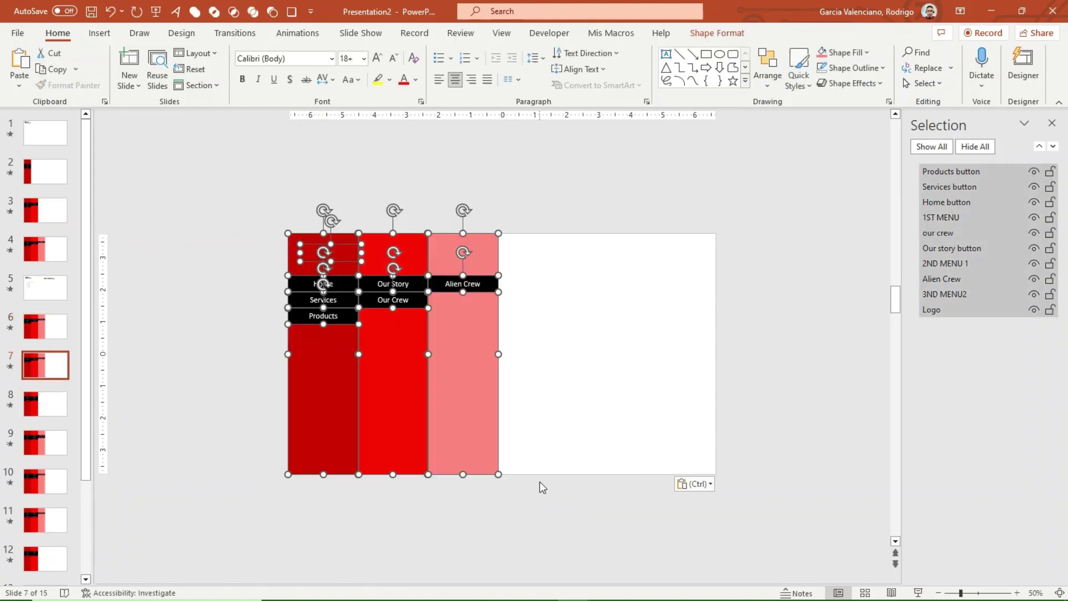
pyautogui.keyDown('ctrl'); pyautogui.click(932, 309); pyautogui.keyUp('ctrl')
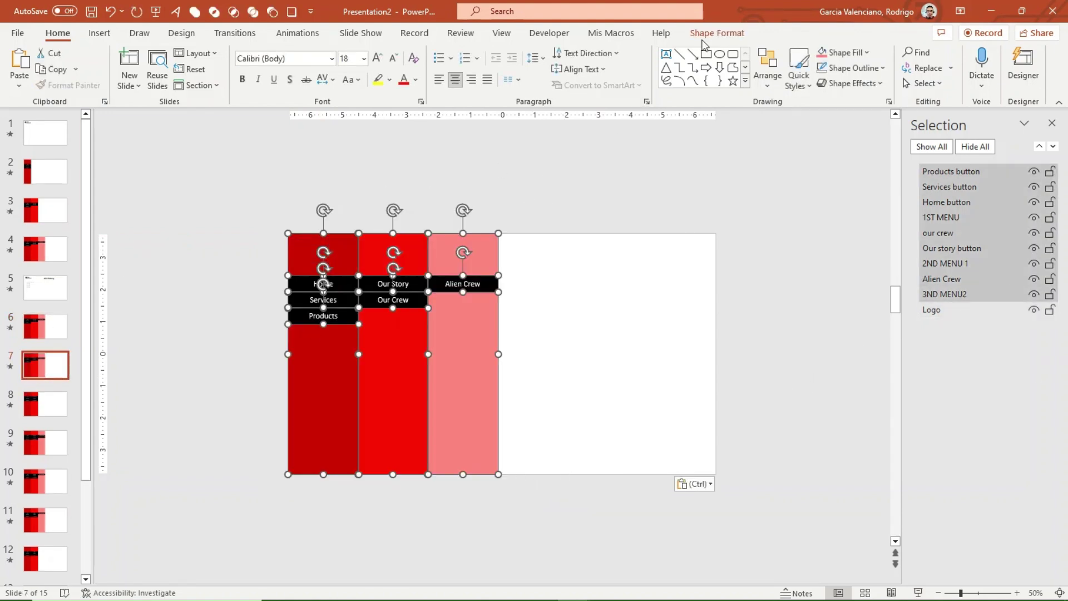
pyautogui.click(717, 32)
pyautogui.click(902, 53)
pyautogui.click(912, 71)
pyautogui.moveTo(393, 399); pyautogui.dragTo(249, 397)
# - Copy the AR History title onto the new slide and retitle it 'Alien Crew'
pyautogui.click(62, 289)
pyautogui.click(549, 276)
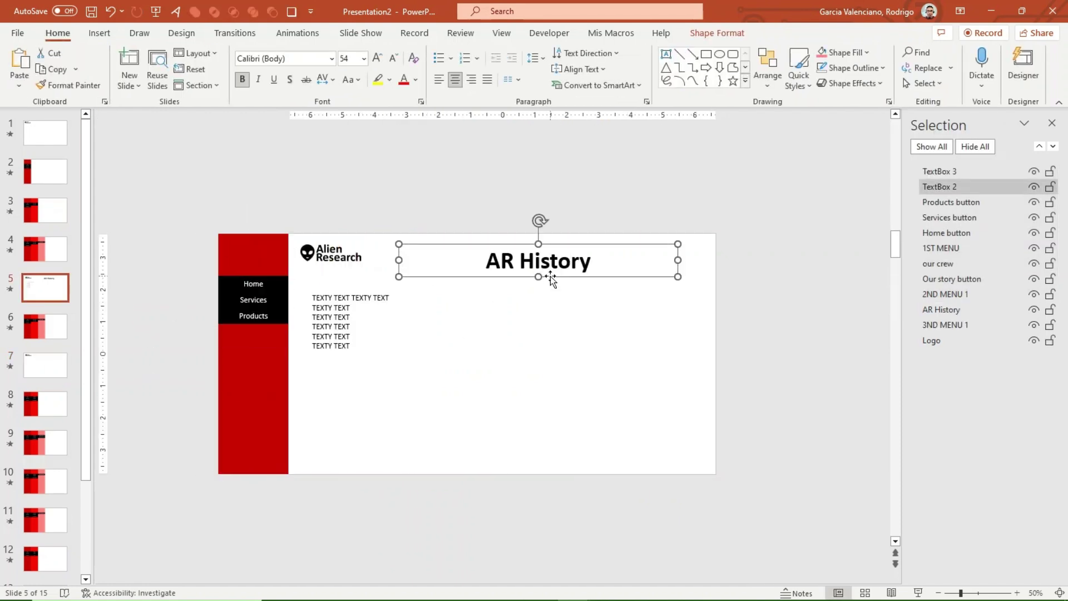
pyautogui.keyDown('ctrl'); pyautogui.click(255, 317); pyautogui.keyUp('ctrl')
pyautogui.hotkey('ctrl', 'v')
pyautogui.click(497, 261)
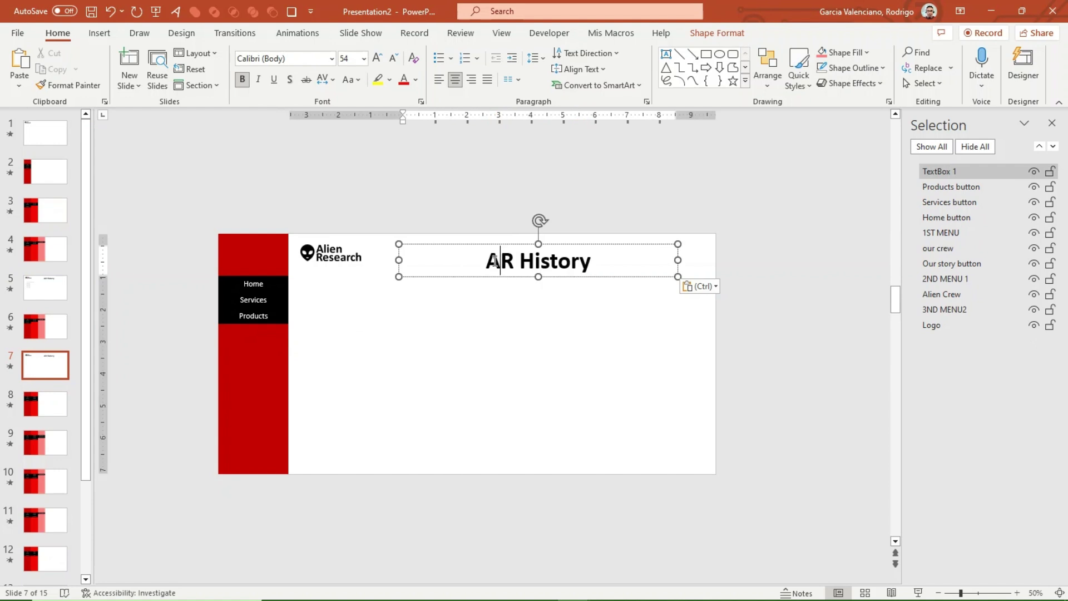
pyautogui.hotkey('ctrl', 'a')
pyautogui.write('Alien Crew')
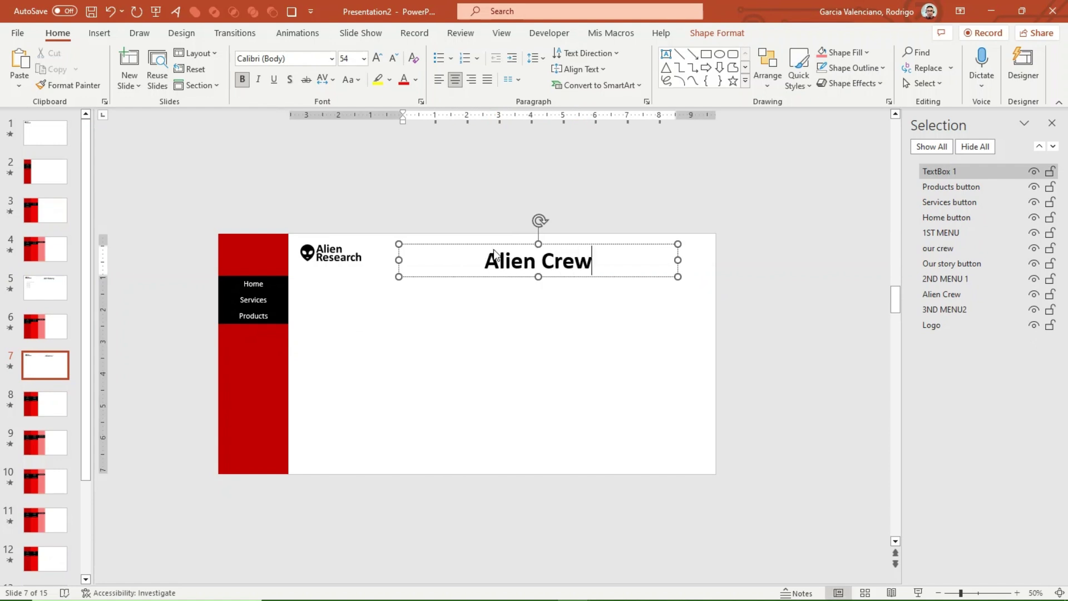
# - Copy the body text box from AR History and replace its text with 'Texto texto texto' lines
pyautogui.click(45, 287)
pyautogui.click(357, 312)
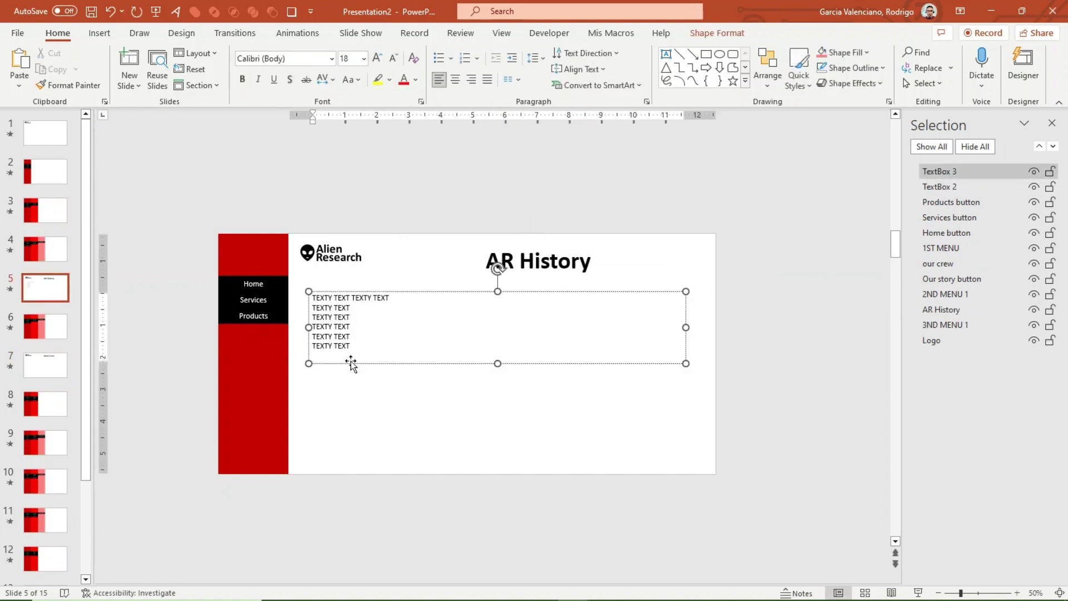
pyautogui.click(45, 365)
pyautogui.hotkey('ctrl', 'v')
pyautogui.hotkey('ctrl', 'a')
pyautogui.write('Texto')
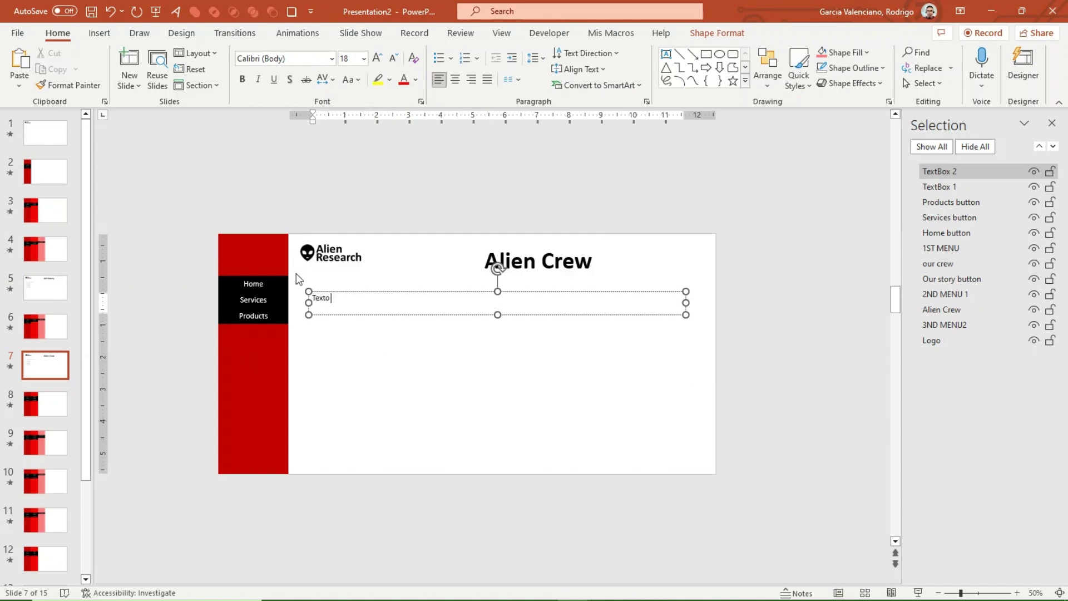
pyautogui.write(' texto texto')
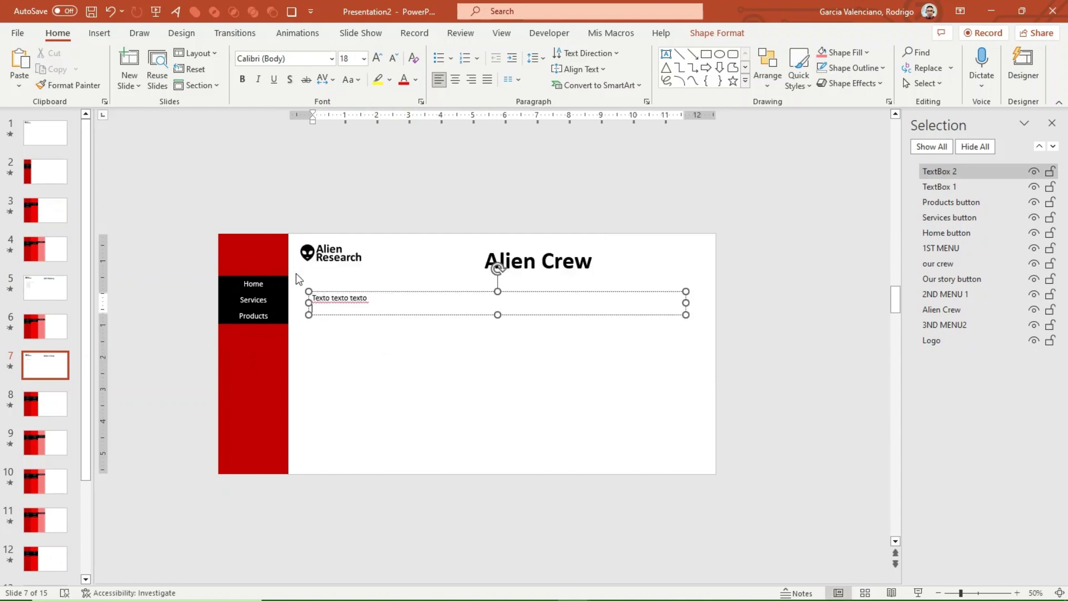
pyautogui.hotkey('ctrl', 'v')
pyautogui.hotkey('ctrl', 'v')
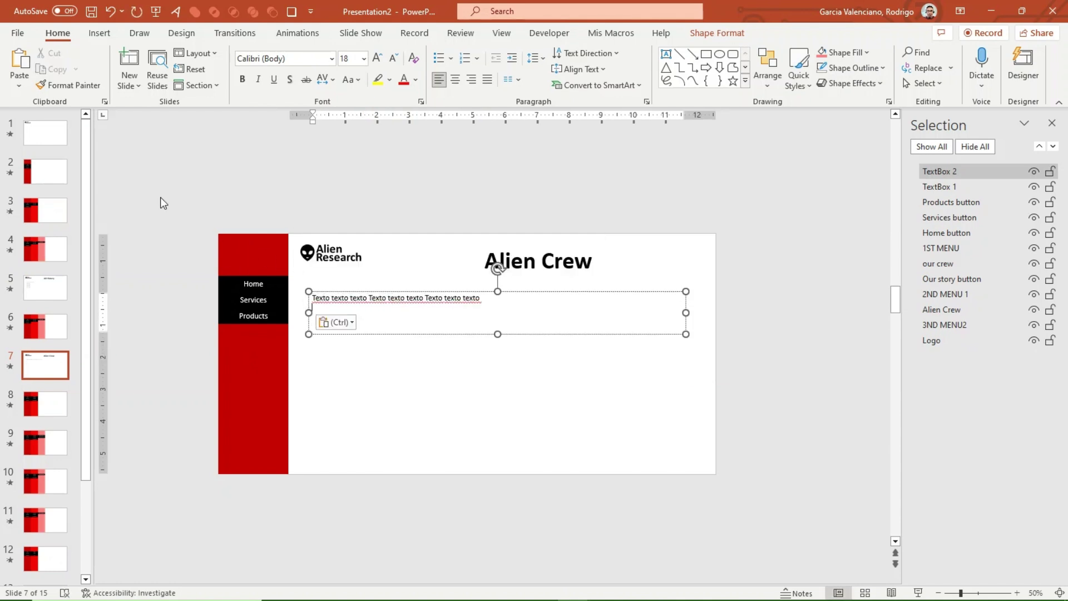
pyautogui.click(142, 194)
pyautogui.press('Home')
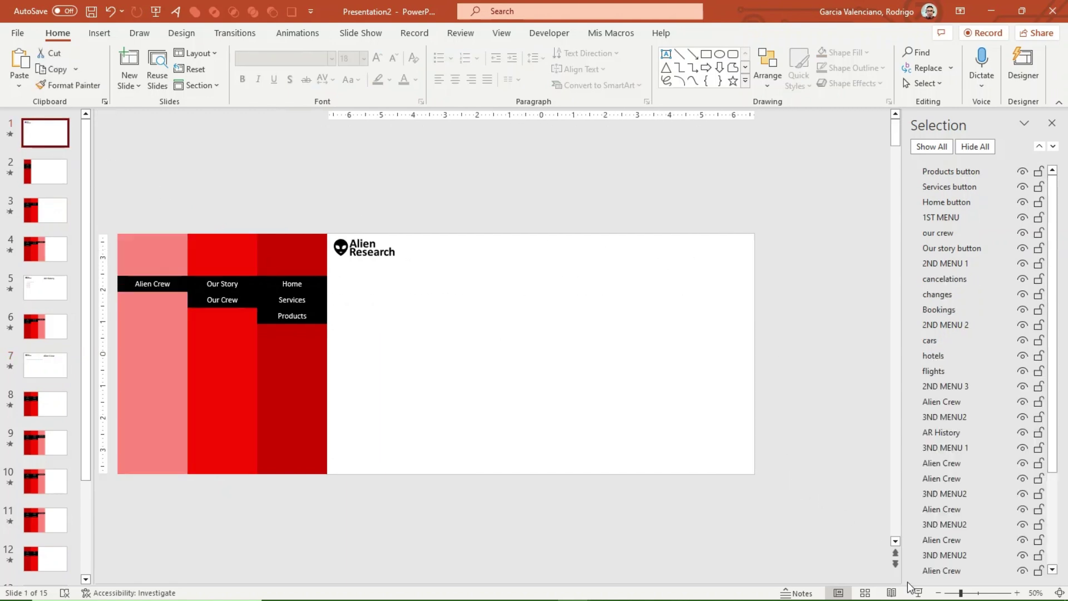
# - Run the slideshow, go Home > Our Story > AR History, then return via the logo and reopen Home
pyautogui.click(918, 591)
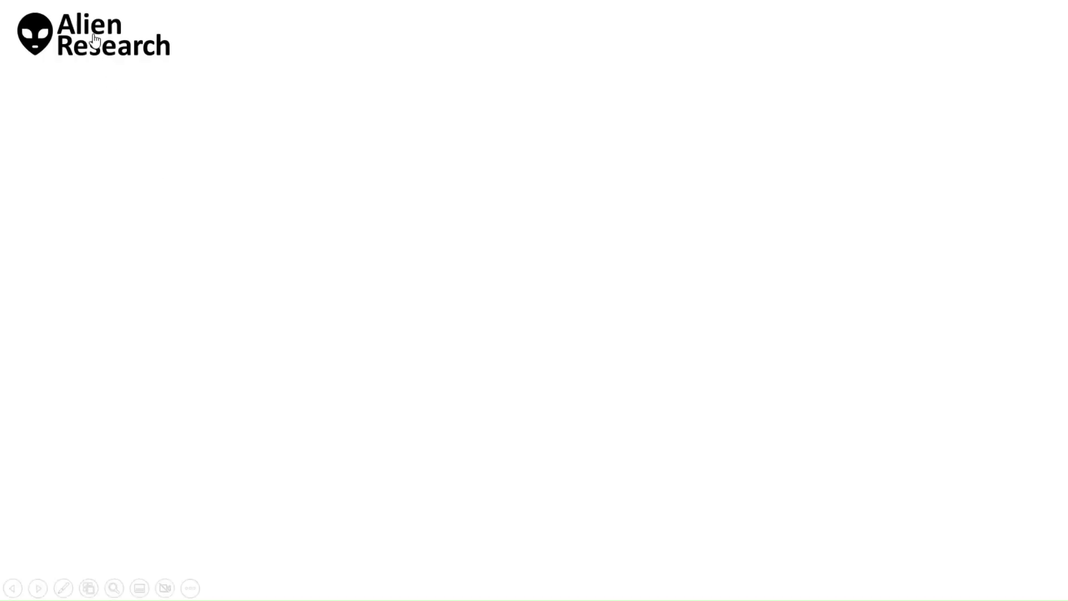
pyautogui.click(93, 34)
pyautogui.click(90, 125)
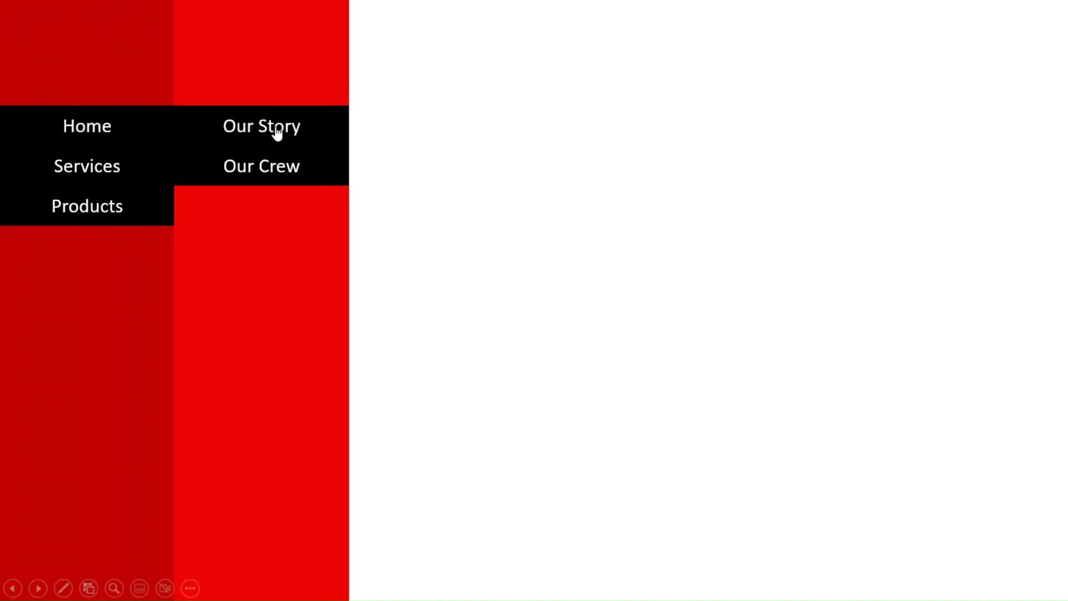
pyautogui.click(277, 126)
pyautogui.click(409, 133)
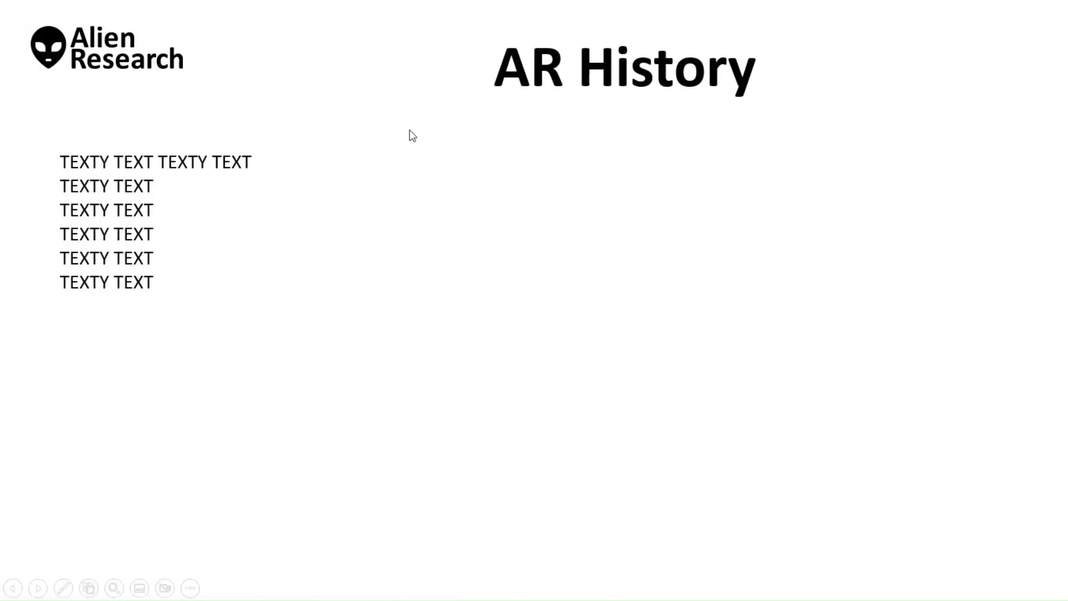
pyautogui.click(81, 61)
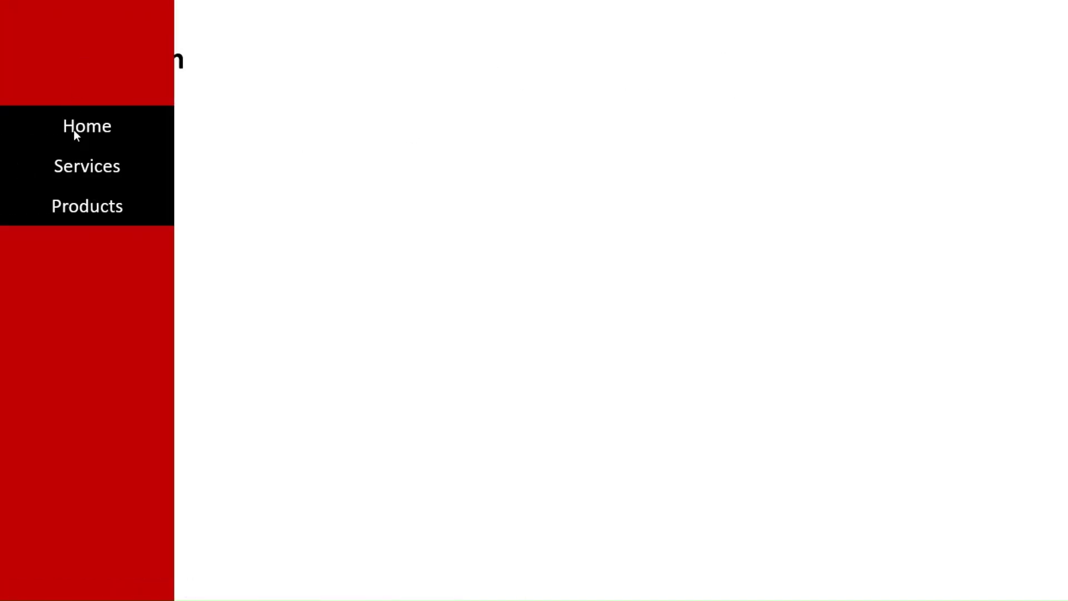
pyautogui.click(73, 129)
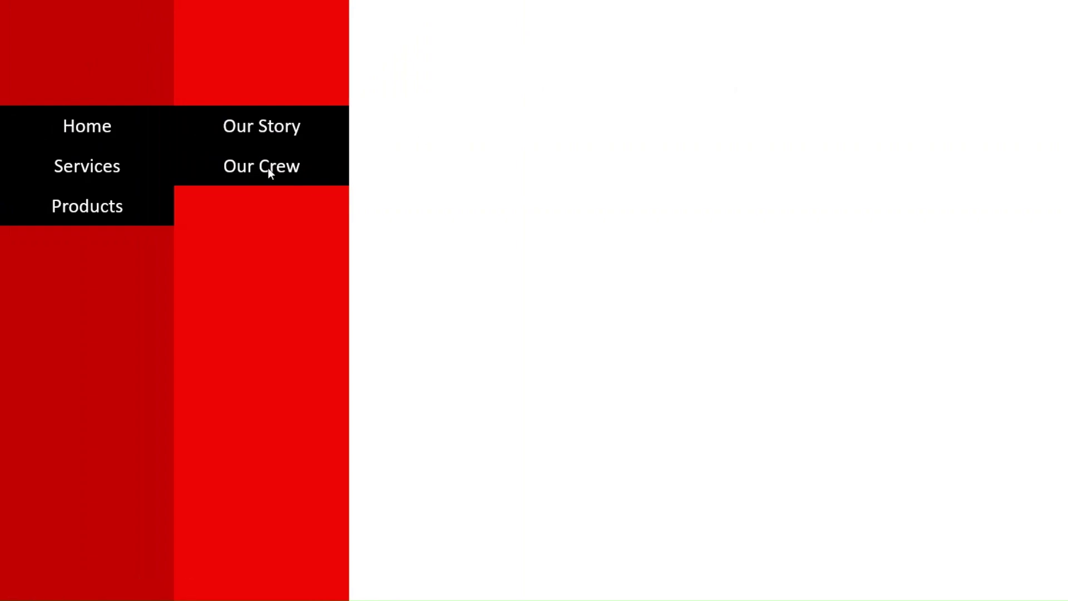